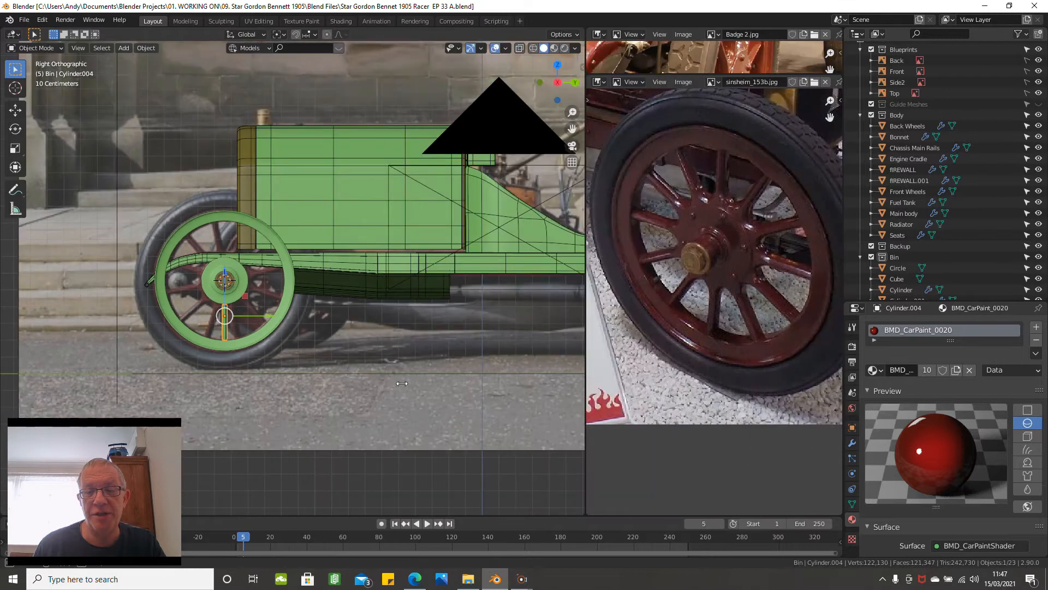
# - Examine the front wheel's spokes, hub and rim in the enlarged sinsheim_153b.jpg reference photo
pyautogui.scroll(3, 586, 295)
pyautogui.moveTo(587, 296); pyautogui.dragTo(577, 369, button='middle')
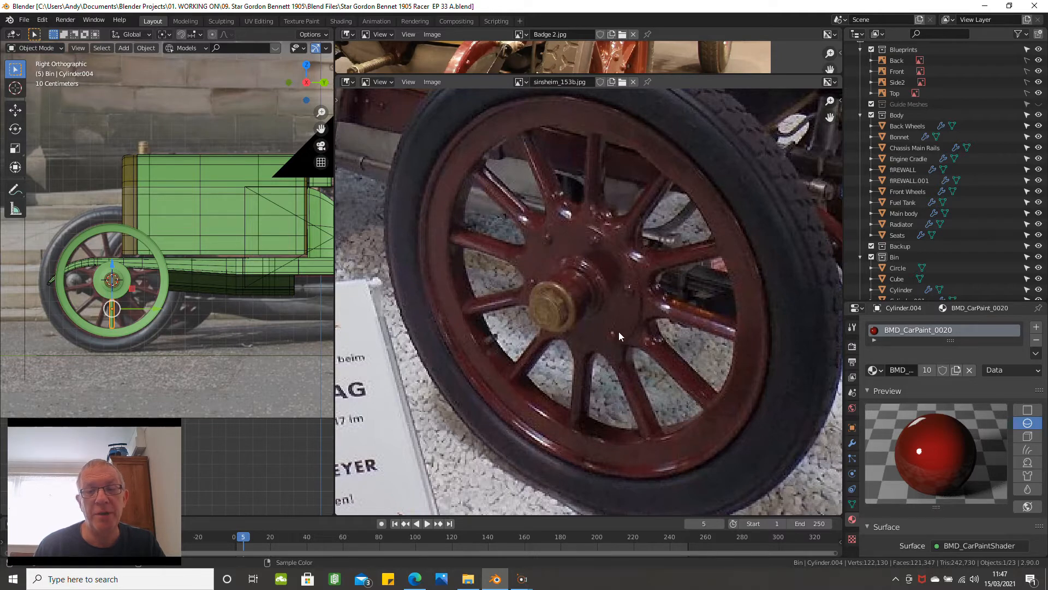
pyautogui.scroll(1, 625, 294)
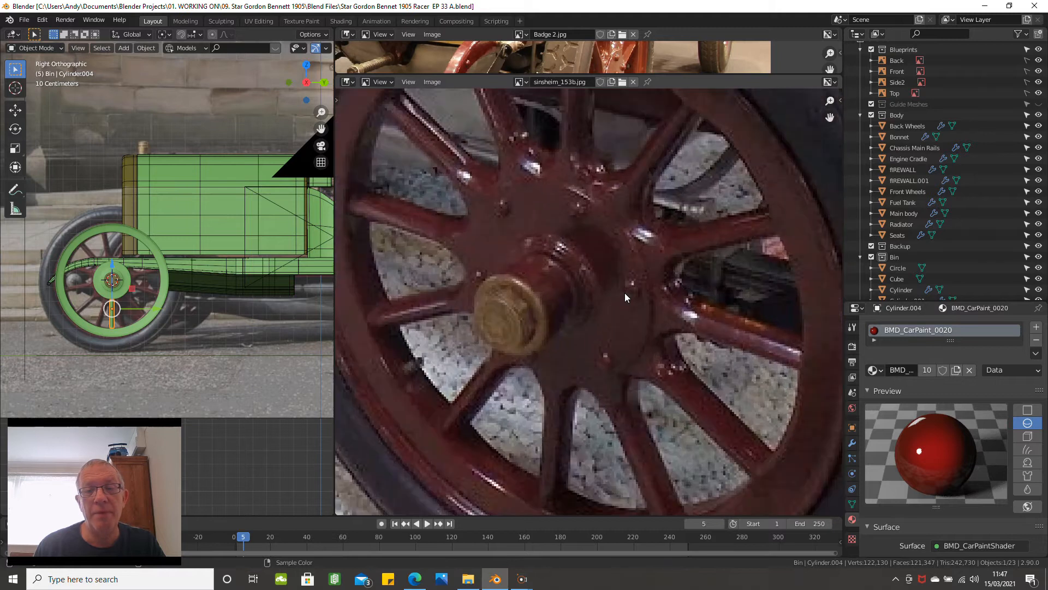
pyautogui.scroll(1, 625, 293)
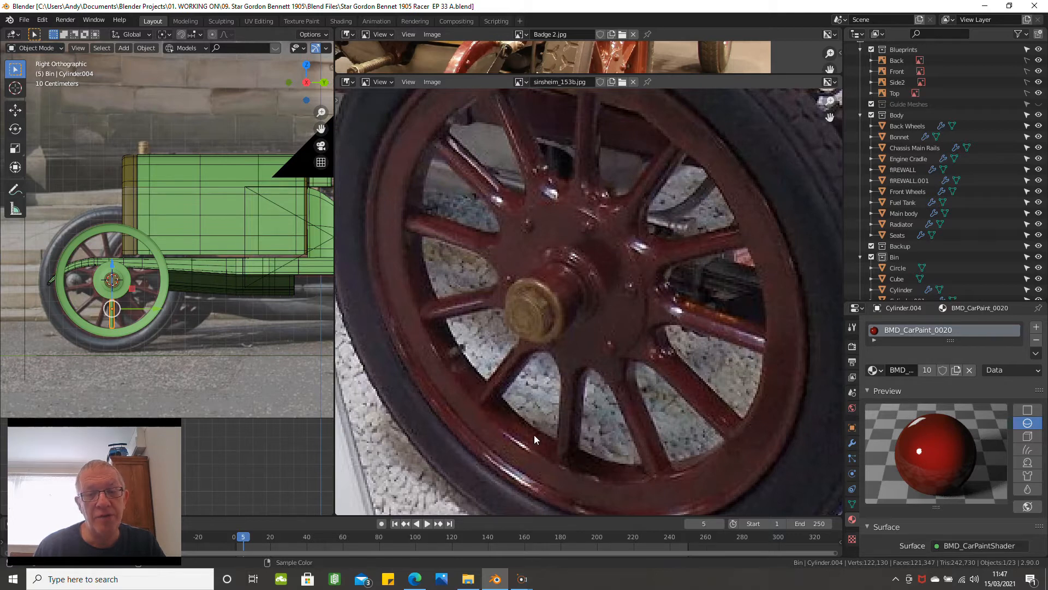
pyautogui.scroll(-2, 499, 375)
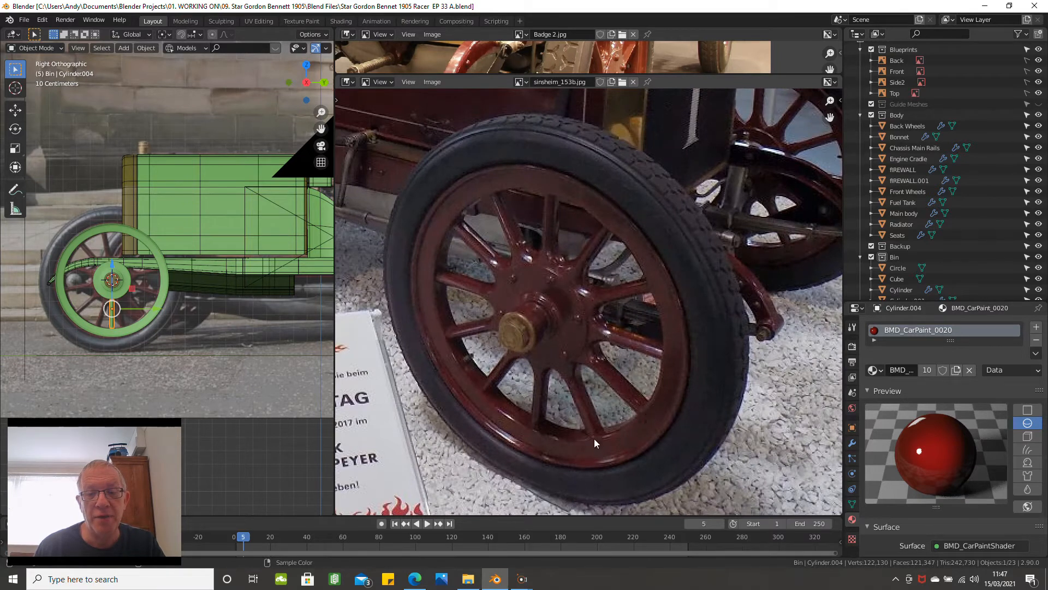
pyautogui.scroll(1, 561, 381)
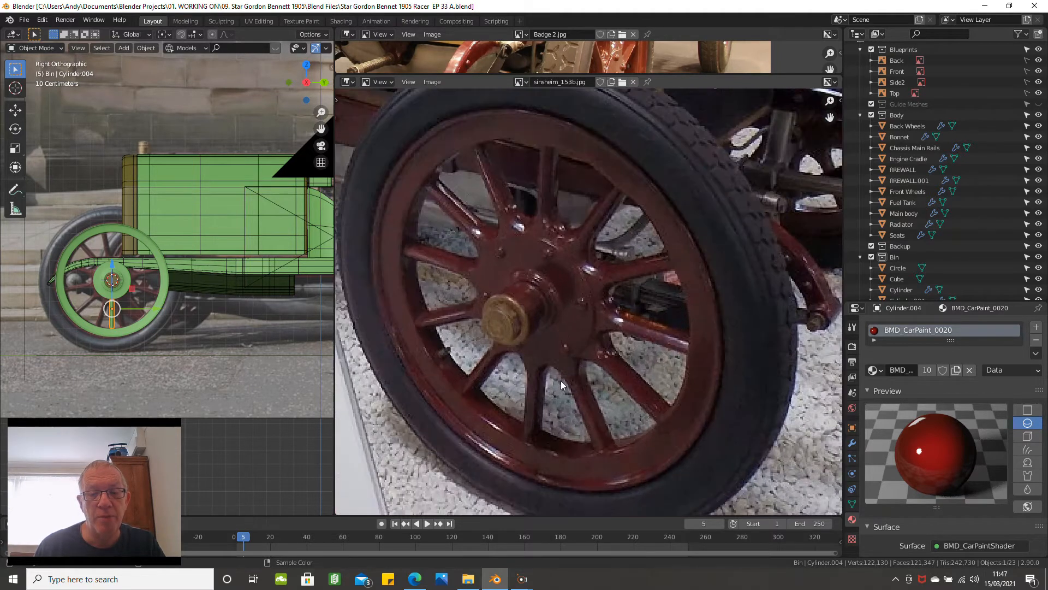
pyautogui.scroll(-2, 561, 381)
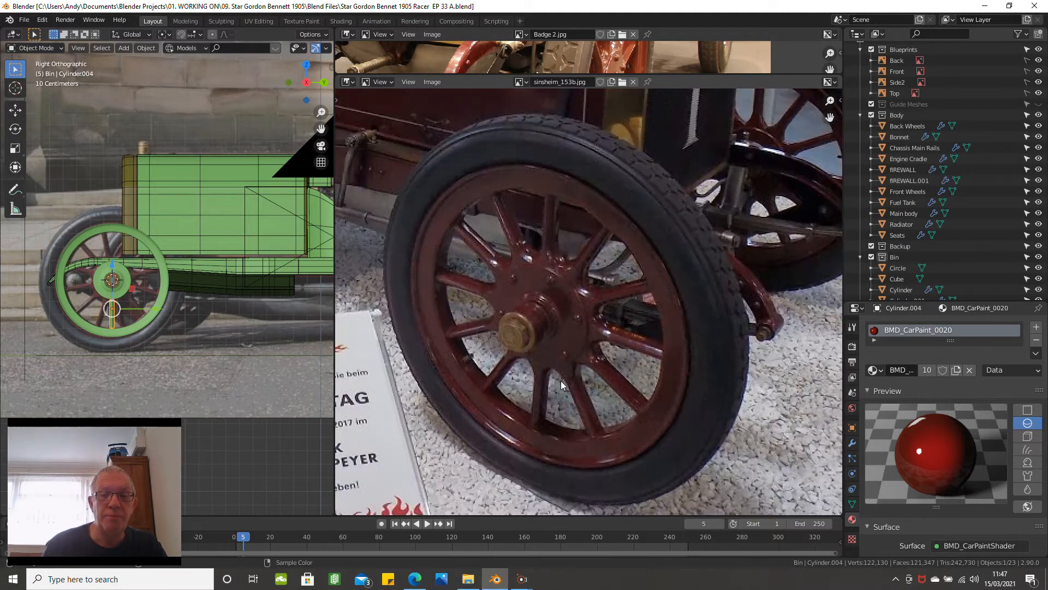
pyautogui.scroll(3, 488, 384)
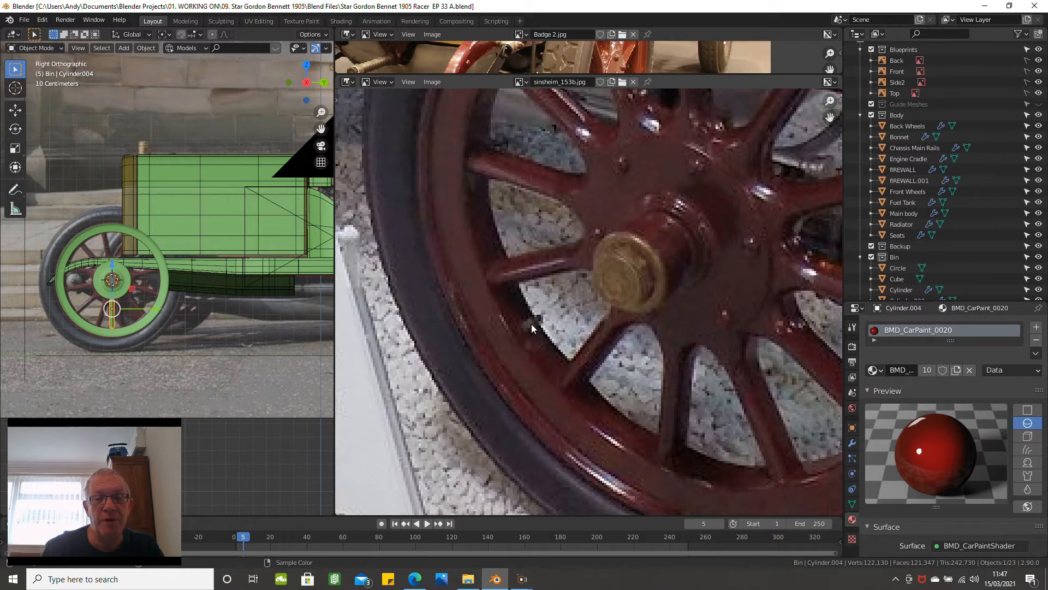
pyautogui.scroll(-2, 523, 326)
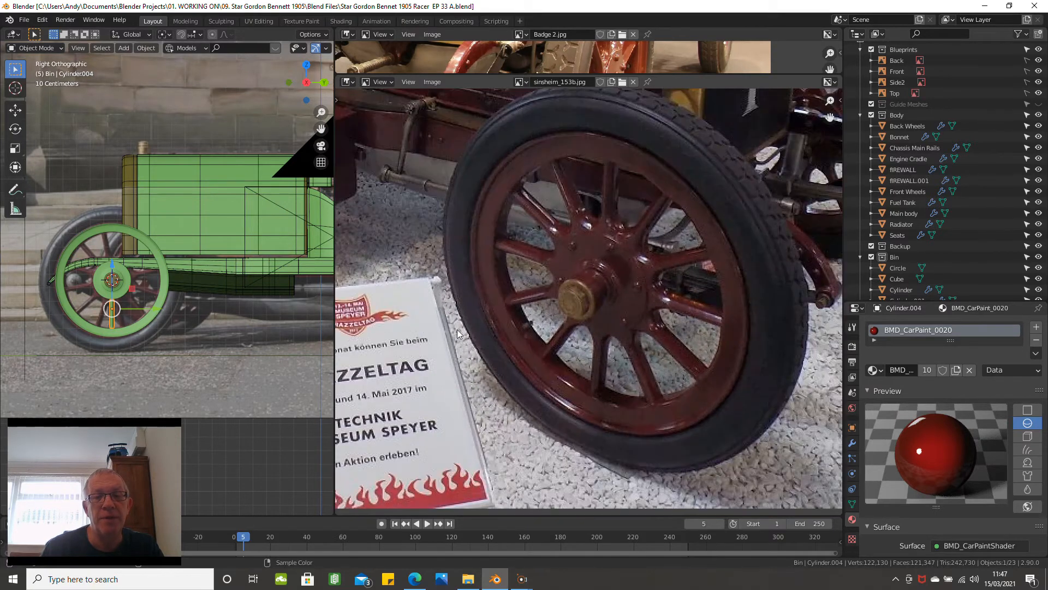
pyautogui.moveTo(334, 336); pyautogui.dragTo(804, 319)
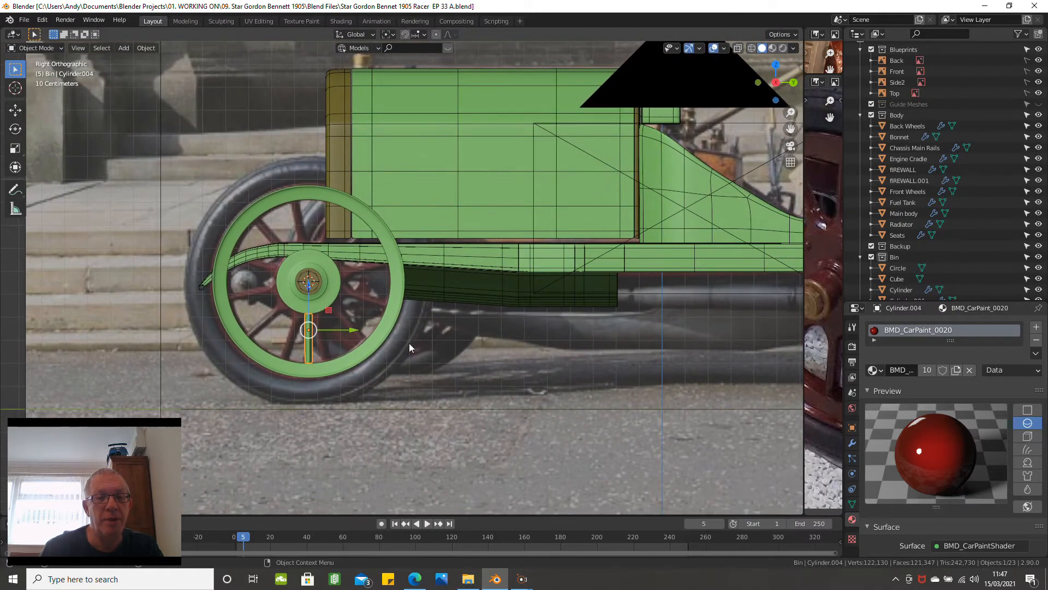
# - Snap the 3D cursor to the centre of the wheel hub, using all of the hub's geometry as the selection
pyautogui.scroll(4, 398, 334)
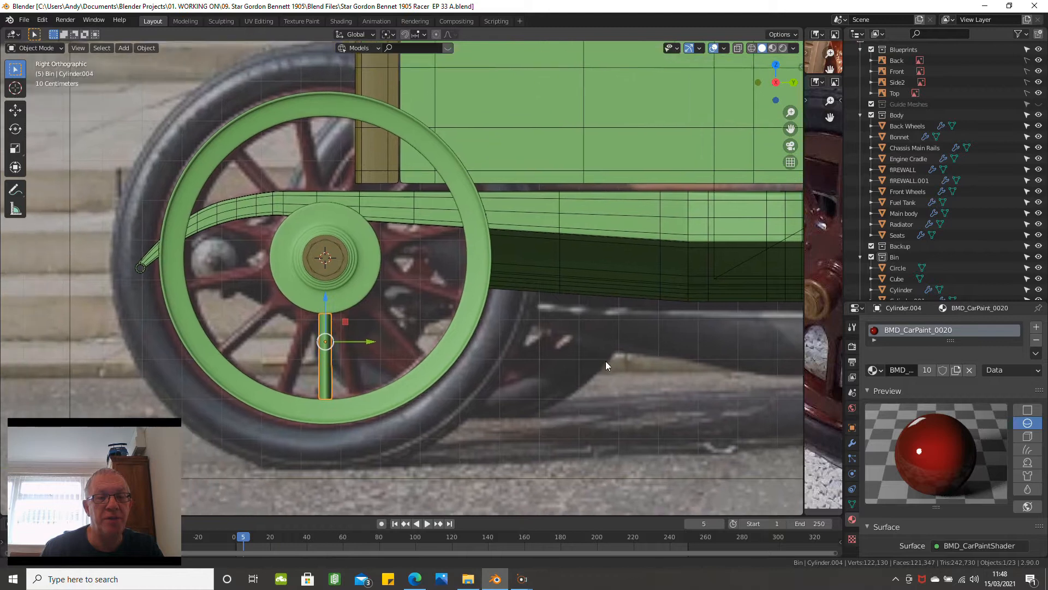
pyautogui.keyDown('shift'); pyautogui.moveTo(605, 361); pyautogui.dragTo(618, 366, button='middle'); pyautogui.keyUp('shift')
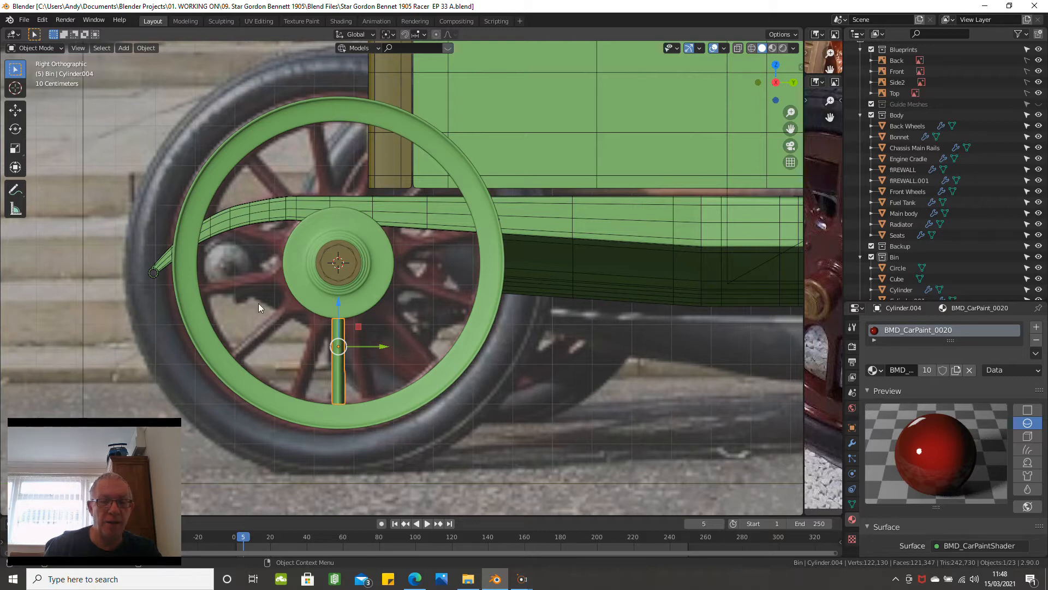
pyautogui.click(369, 299)
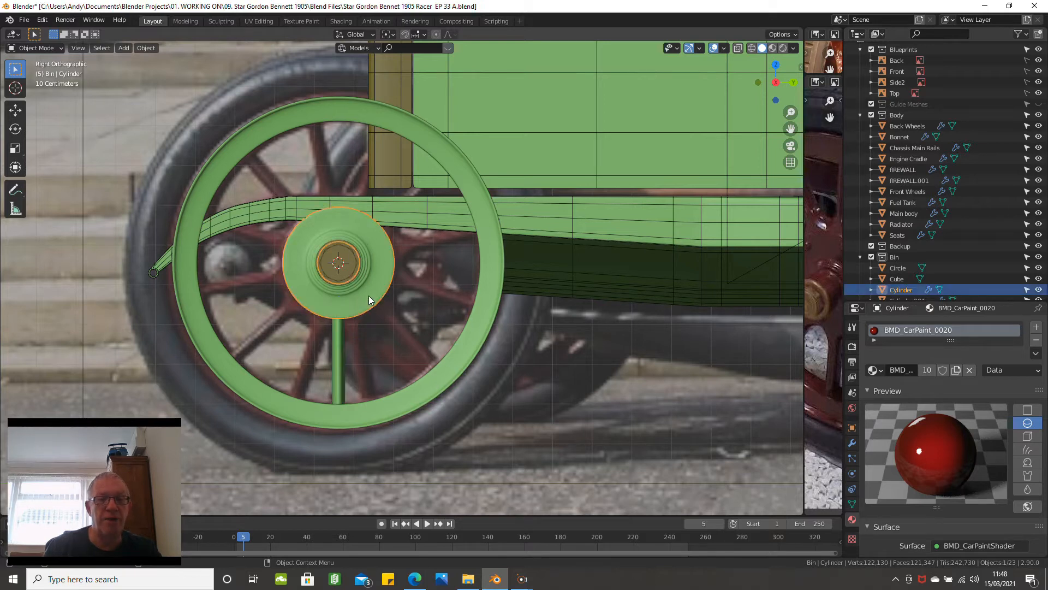
pyautogui.press('Tab')
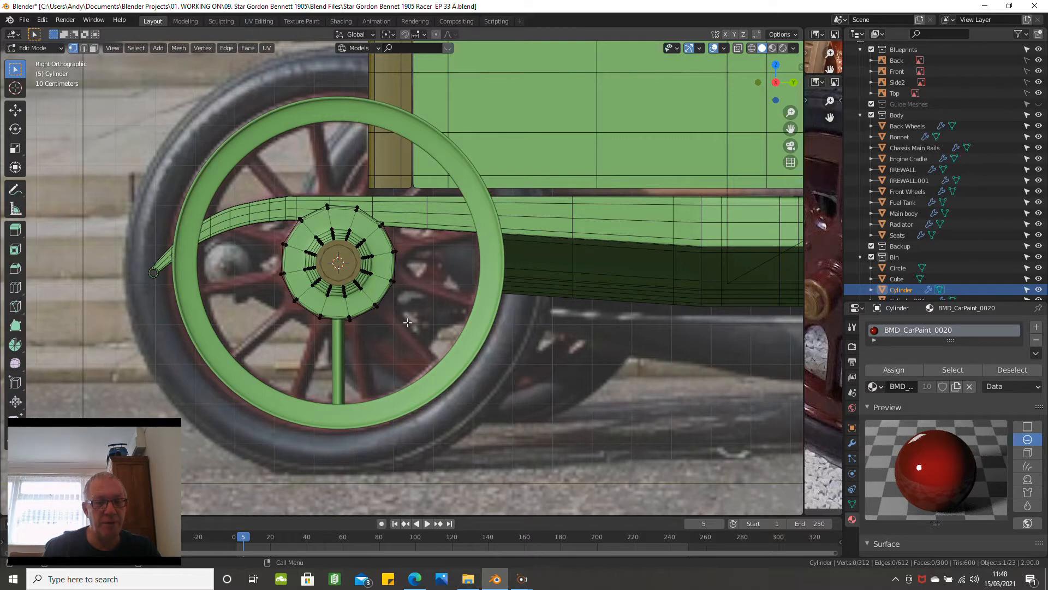
pyautogui.press('a')
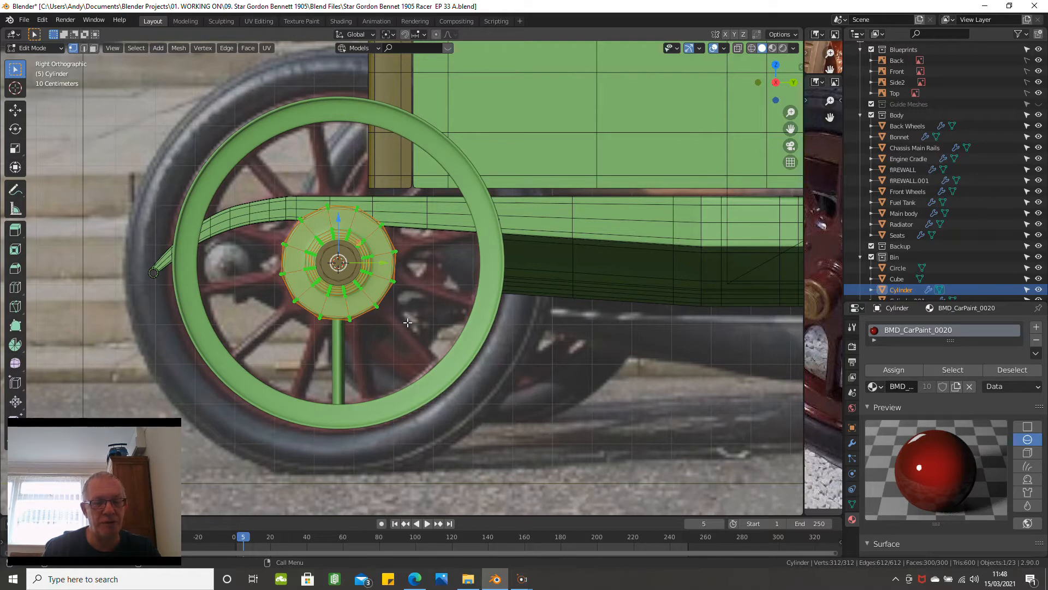
pyautogui.hotkey('shift', 's')
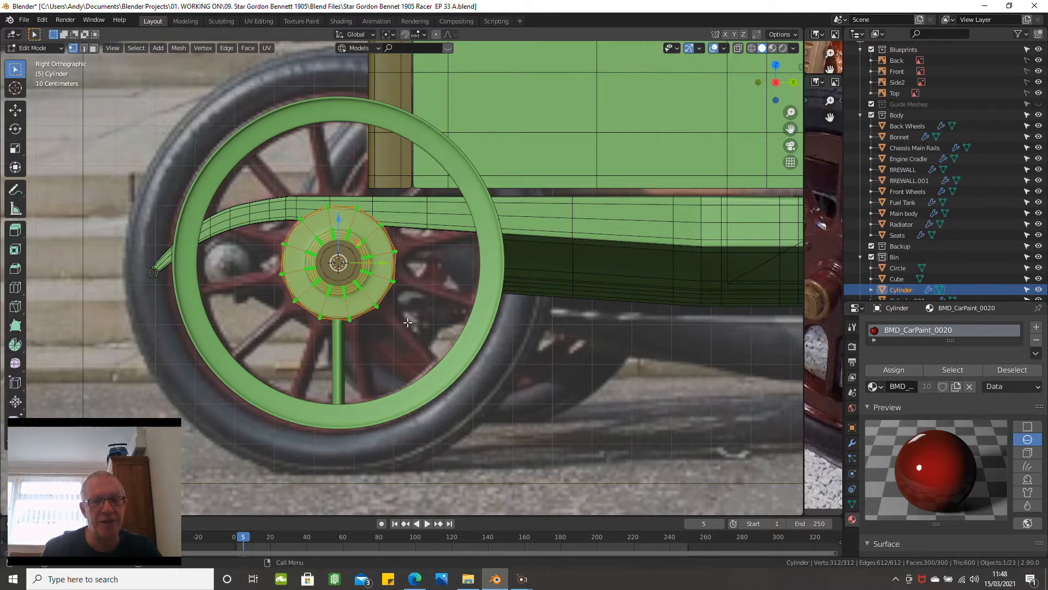
pyautogui.hotkey('shift', 's')
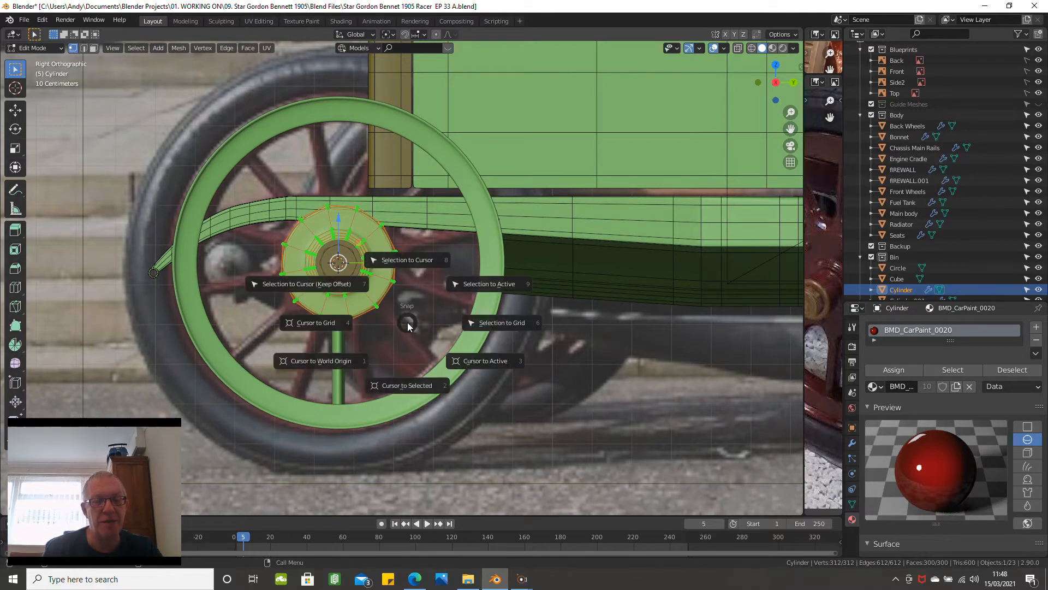
pyautogui.click(405, 386)
pyautogui.moveTo(416, 304); pyautogui.dragTo(406, 335, button='middle')
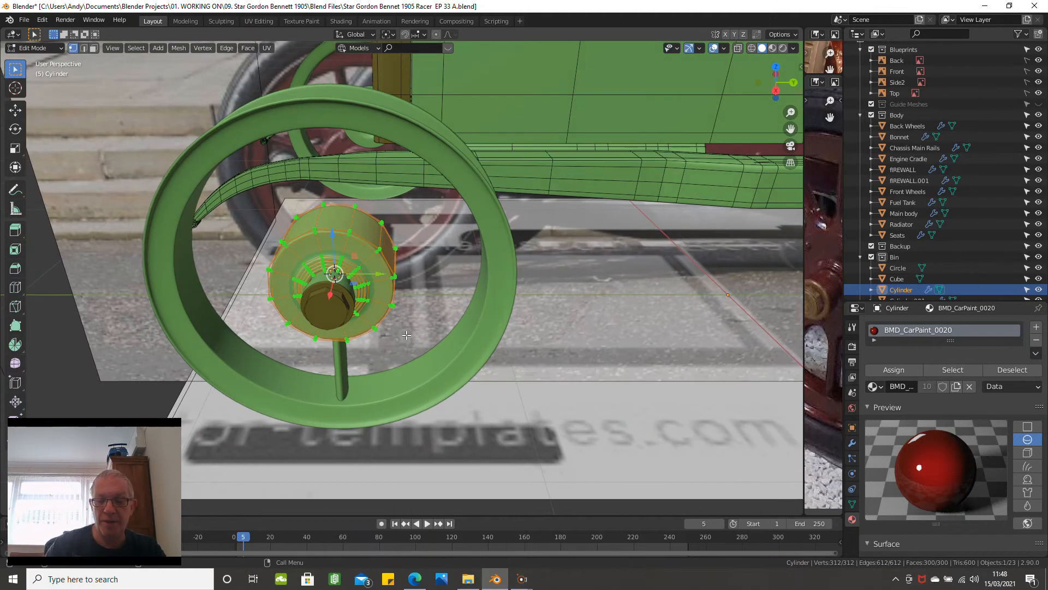
pyautogui.press('KP_5')
pyautogui.press('KP_3')
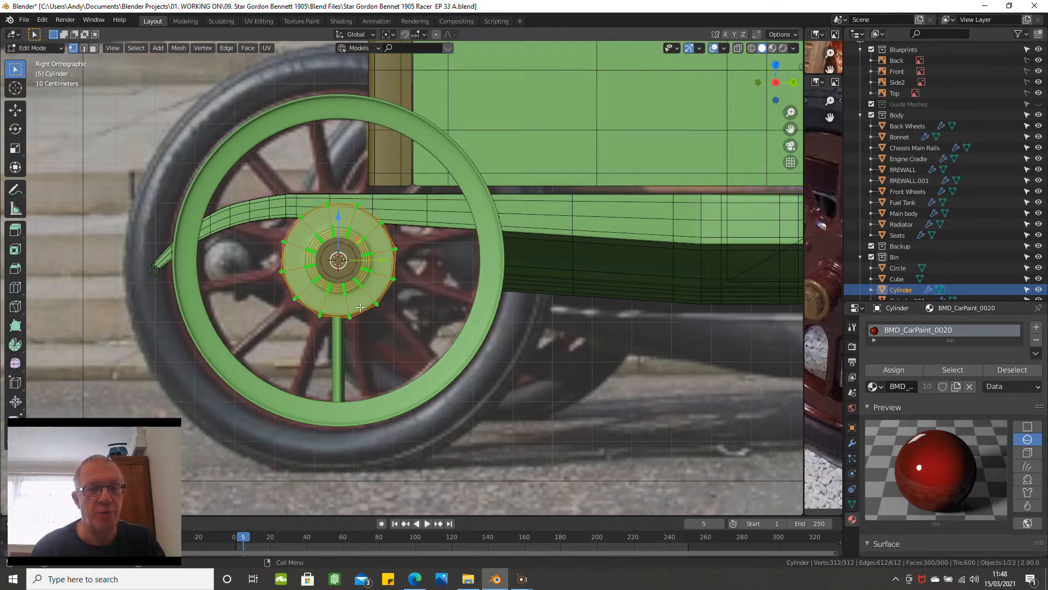
pyautogui.press('Tab')
# - Set the origin of the single wheel spoke to the 3D cursor at the hub centre
pyautogui.scroll(3, 405, 279)
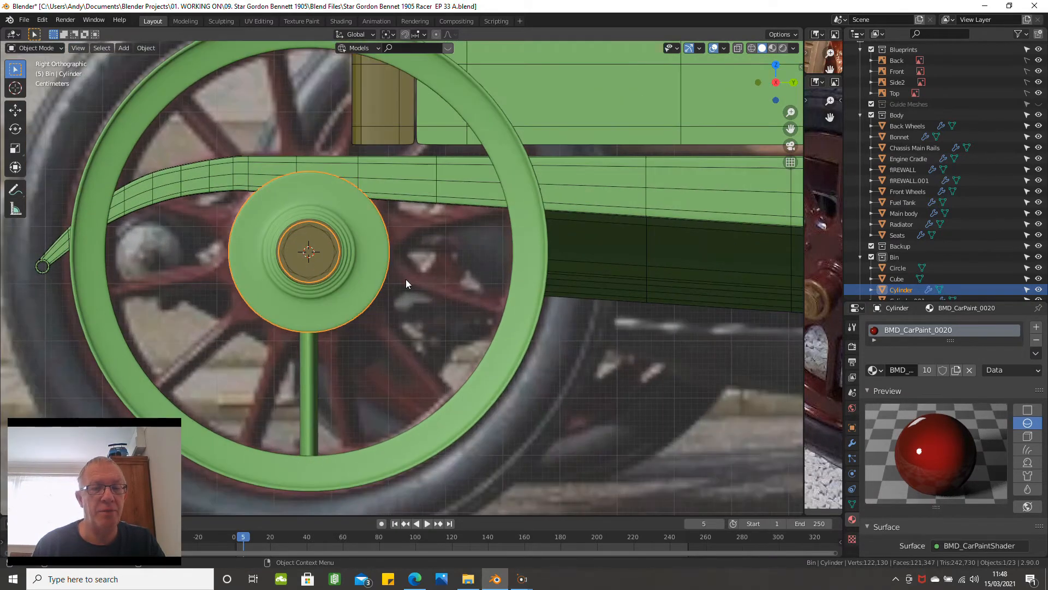
pyautogui.keyDown('shift'); pyautogui.moveTo(414, 283); pyautogui.dragTo(496, 260, button='middle'); pyautogui.keyUp('shift')
pyautogui.scroll(1, 485, 260)
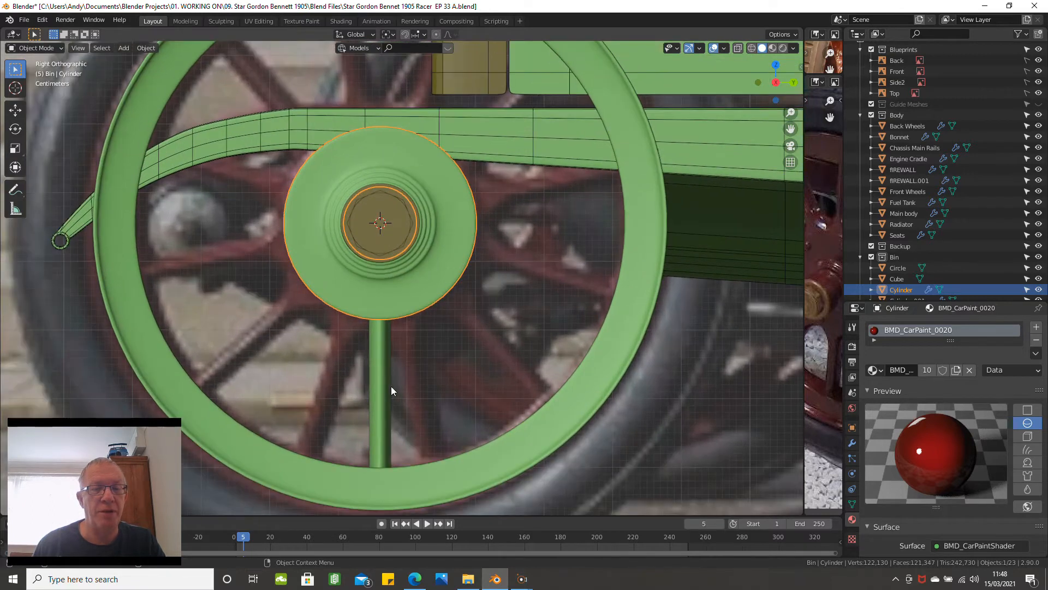
pyautogui.click(381, 399)
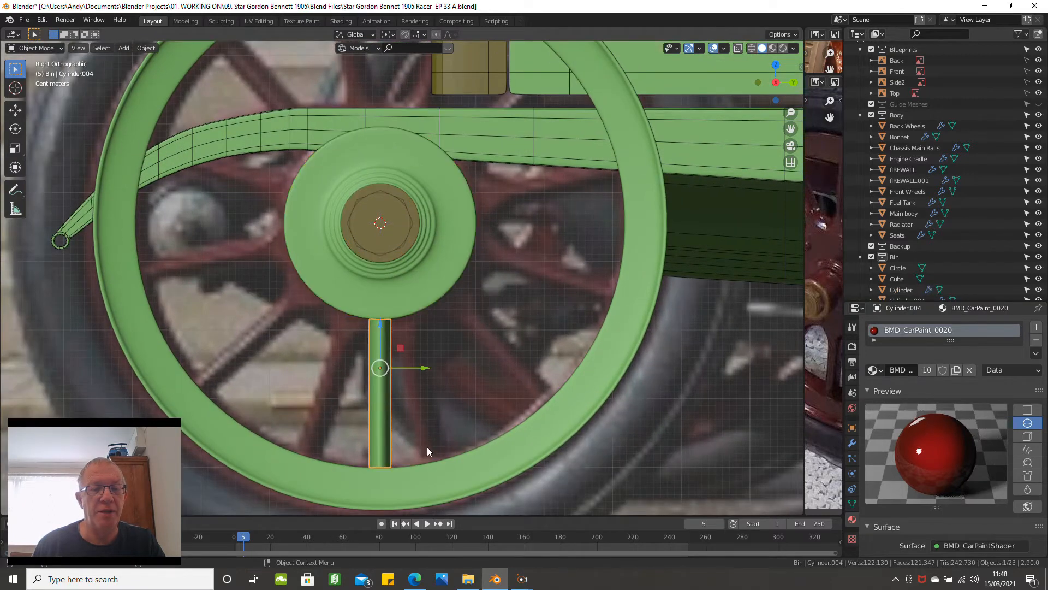
pyautogui.scroll(-1, 428, 462)
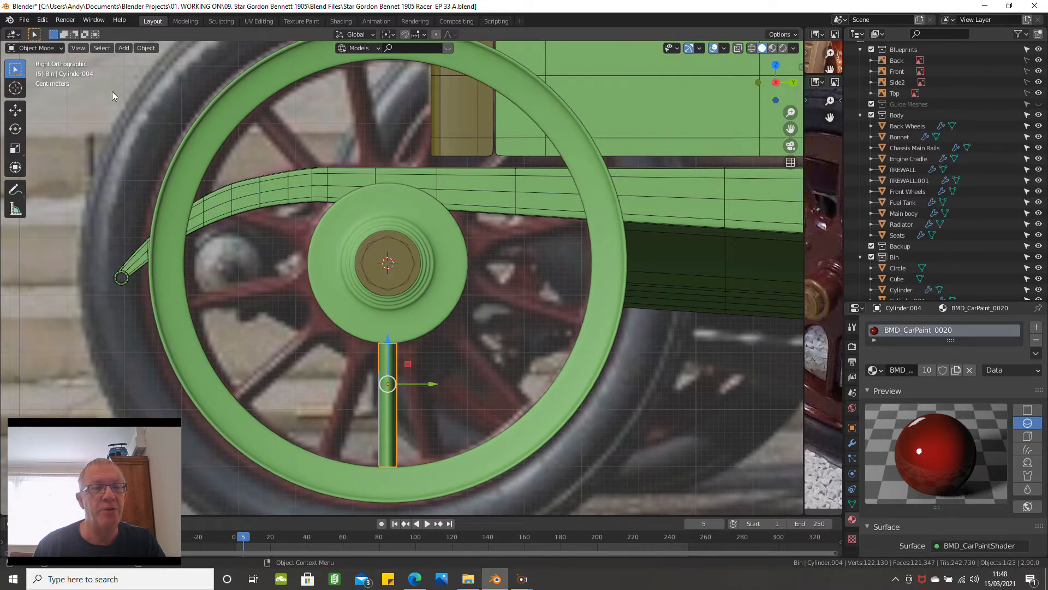
pyautogui.click(147, 48)
pyautogui.moveTo(160, 73)
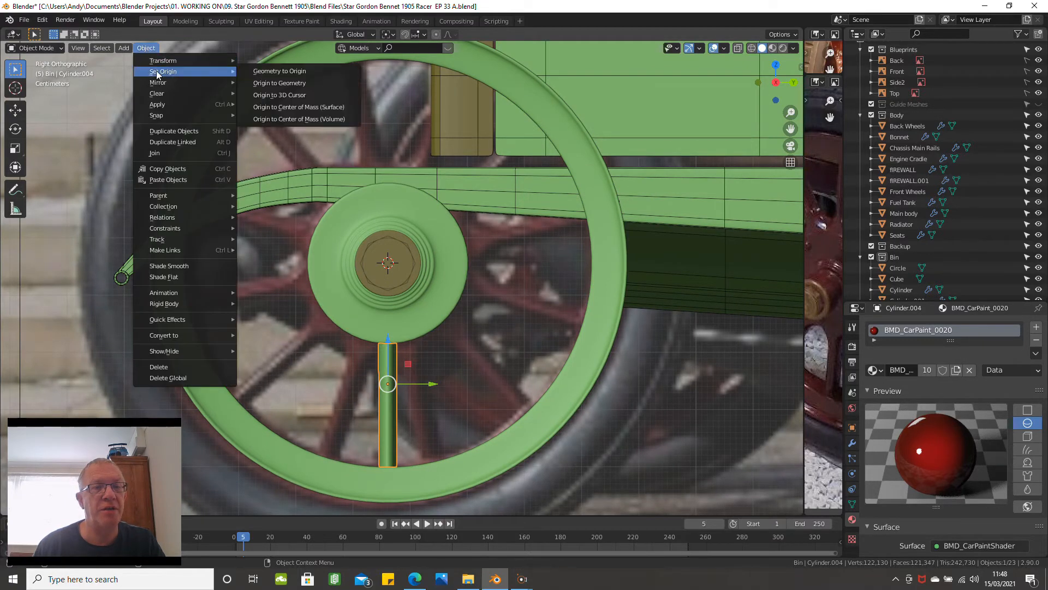
pyautogui.click(274, 97)
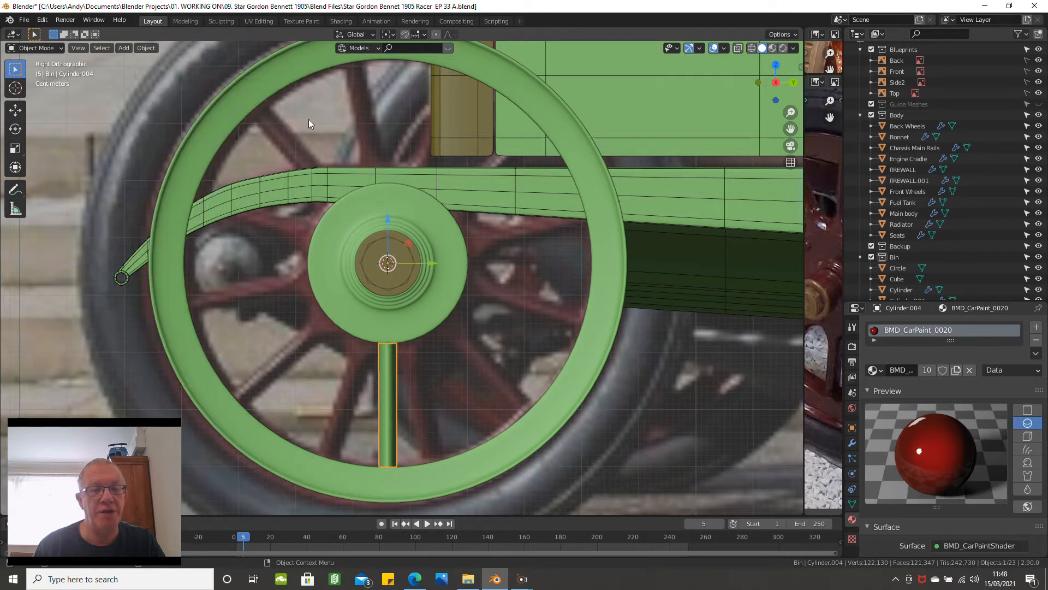
# - Set the origin of the Front Wheels rim to the 3D cursor at the hub centre
pyautogui.click(463, 460)
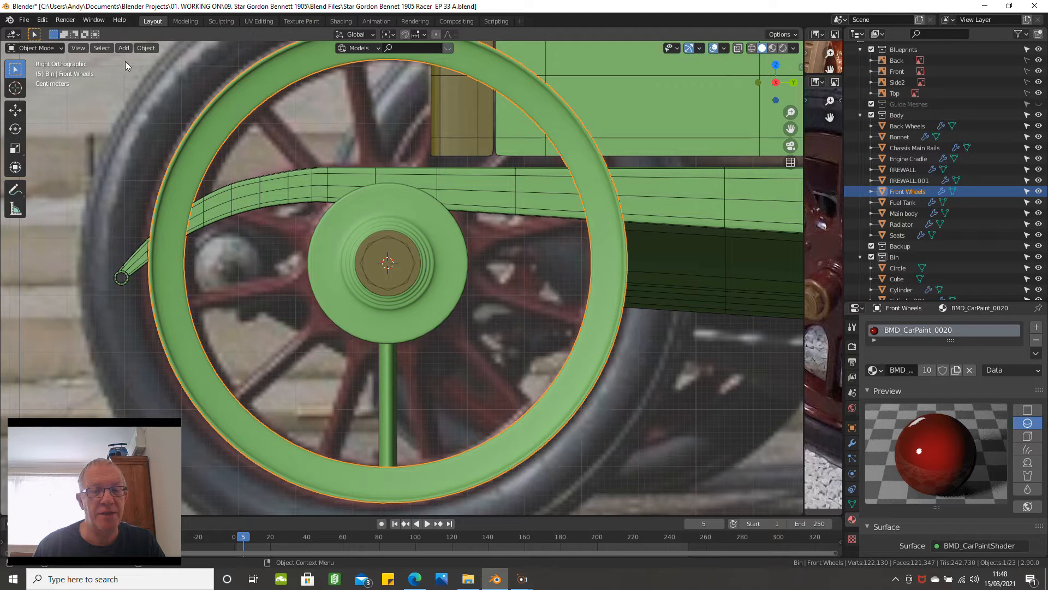
pyautogui.click(156, 48)
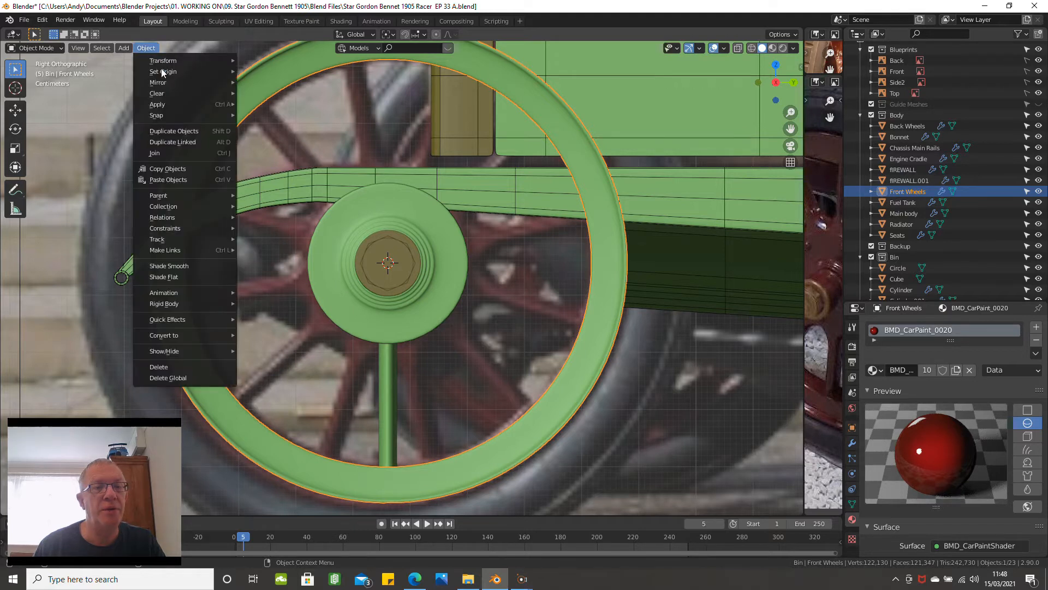
pyautogui.moveTo(162, 75)
pyautogui.click(279, 96)
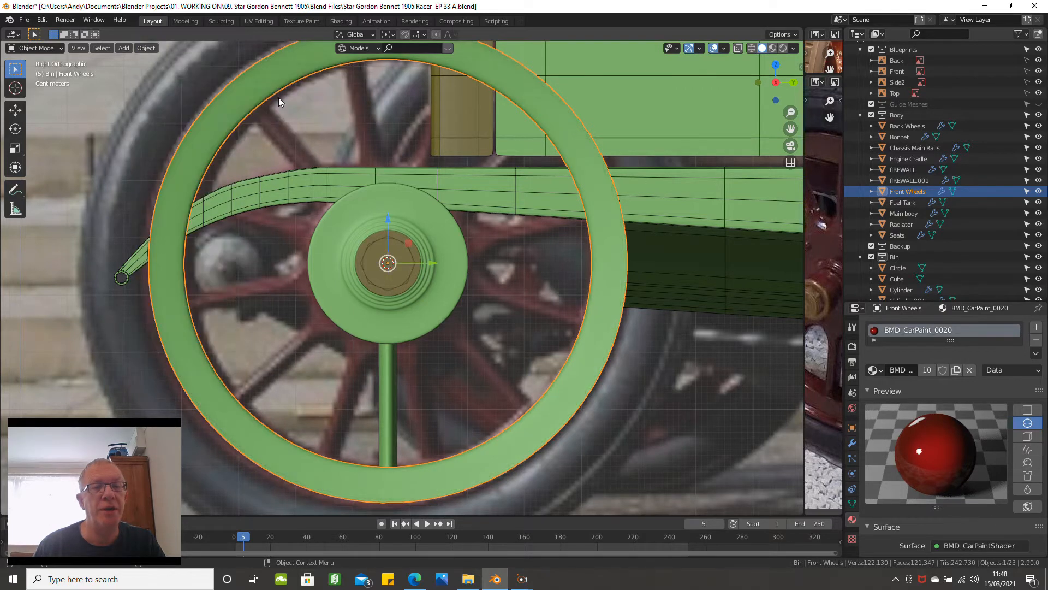
# - Add a Plain Axes empty at the 3D cursor in the centre of the wheel hub
pyautogui.scroll(-1, 437, 253)
pyautogui.keyDown('shift'); pyautogui.moveTo(448, 234); pyautogui.dragTo(533, 199, button='middle'); pyautogui.keyUp('shift')
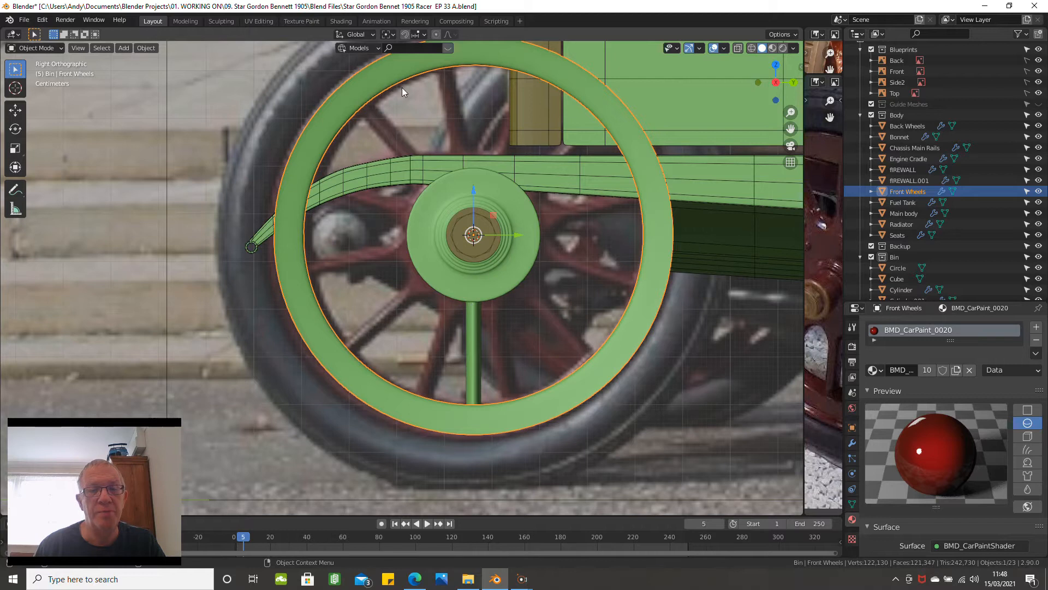
pyautogui.scroll(2, 494, 239)
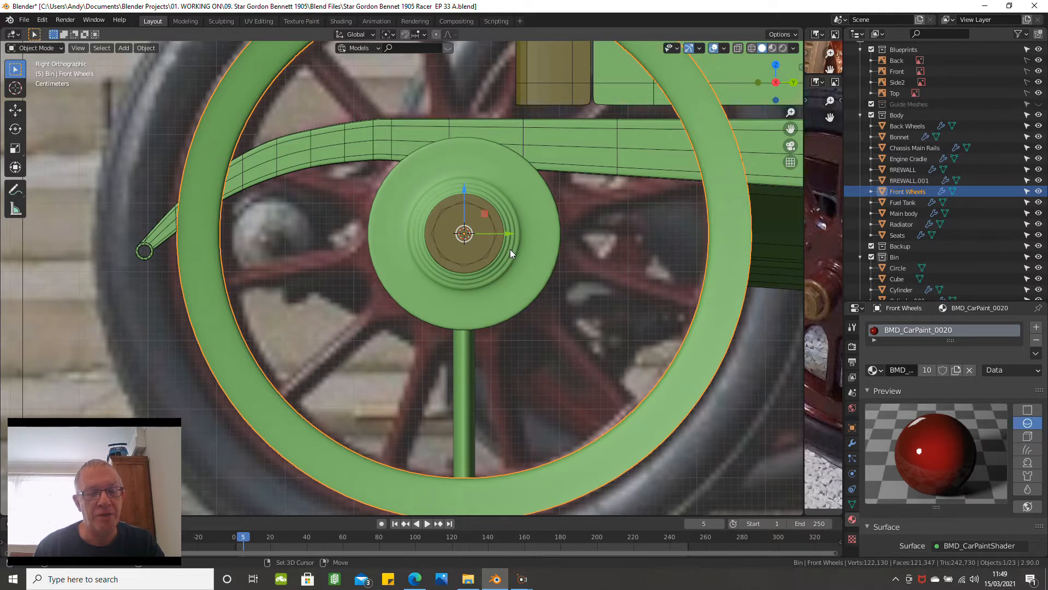
pyautogui.hotkey('shift', 'a')
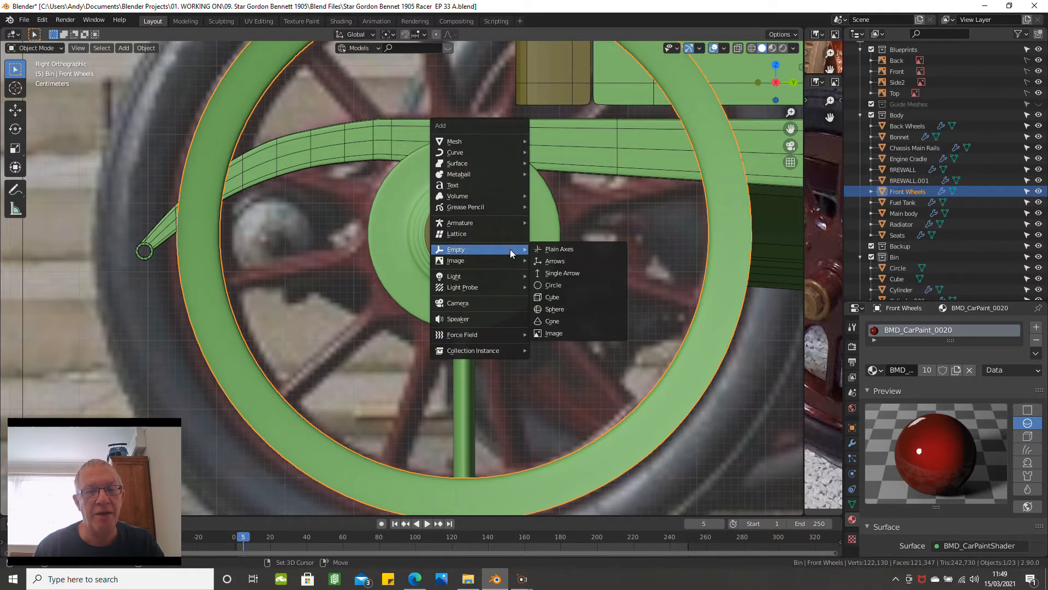
pyautogui.click(551, 250)
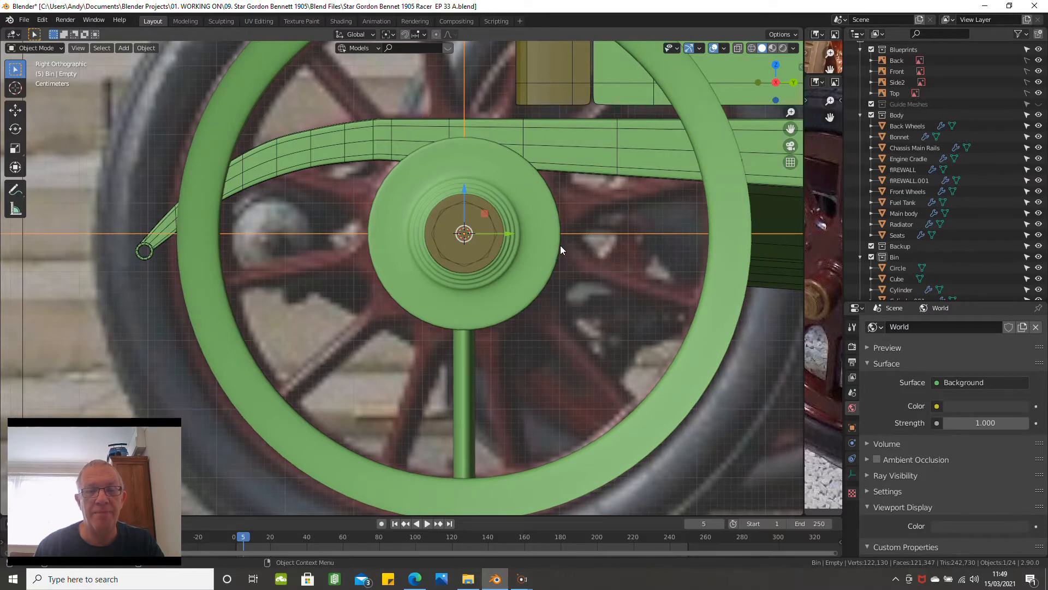
# - Add an Array modifier to the single wheel spoke with a fixed count of 12
pyautogui.scroll(-2, 560, 248)
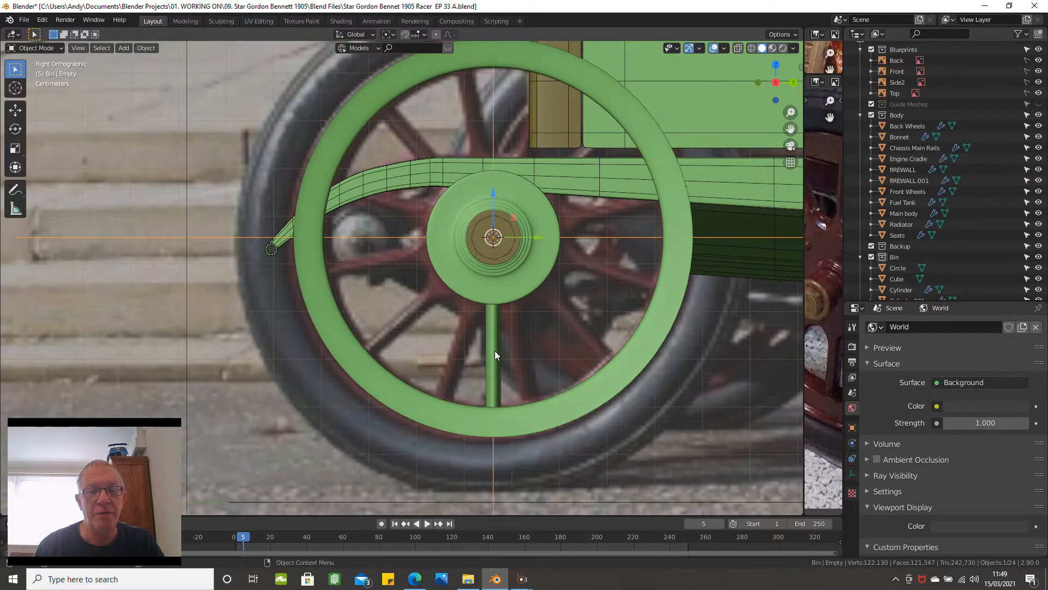
pyautogui.keyDown('shift'); pyautogui.moveTo(496, 329); pyautogui.dragTo(438, 289, button='middle'); pyautogui.keyUp('shift')
pyautogui.scroll(2, 438, 286)
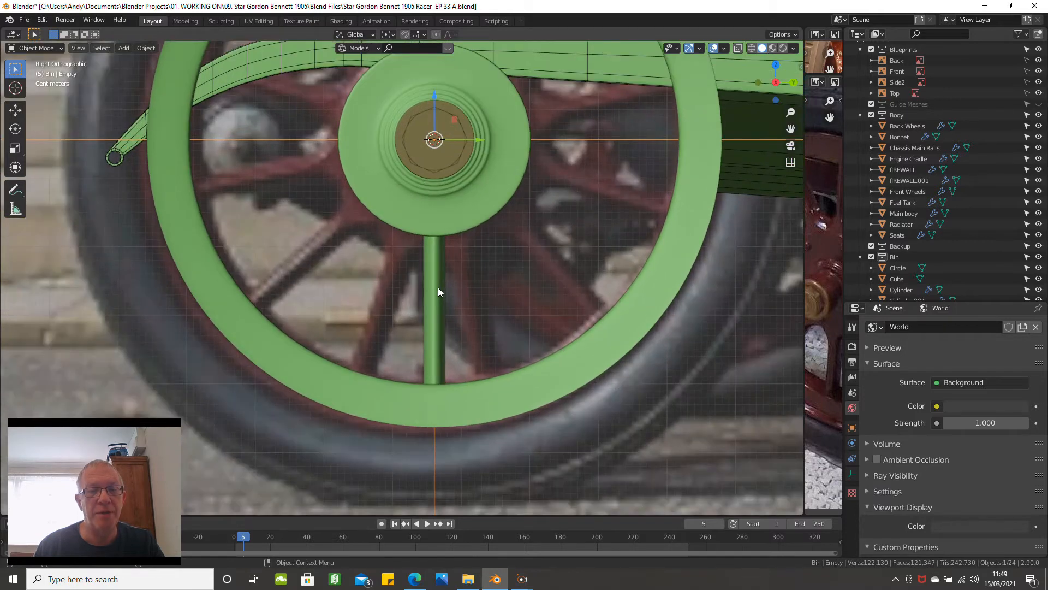
pyautogui.click(435, 330)
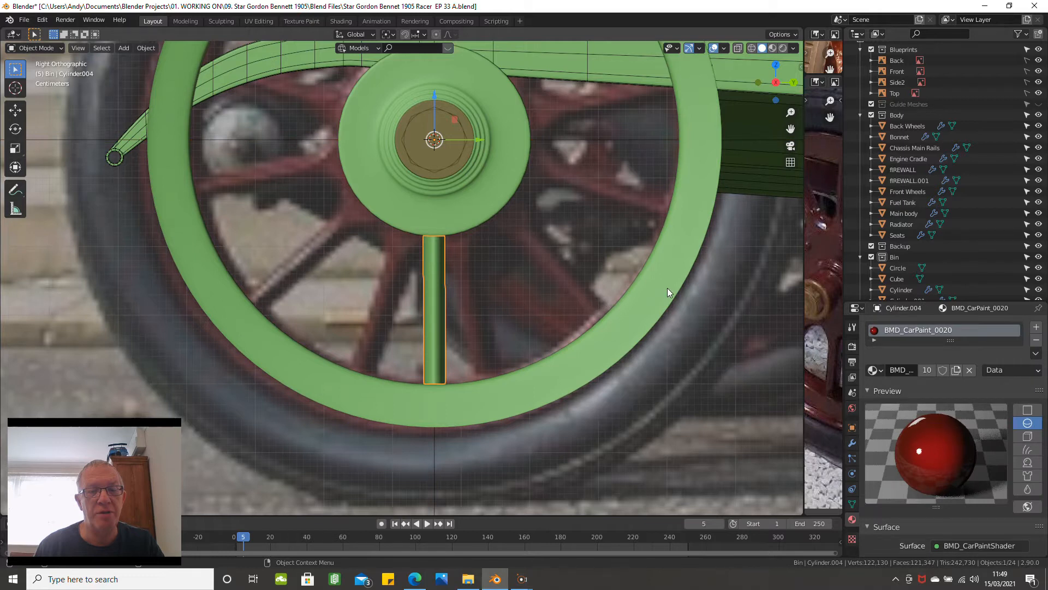
pyautogui.click(852, 443)
pyautogui.click(870, 349)
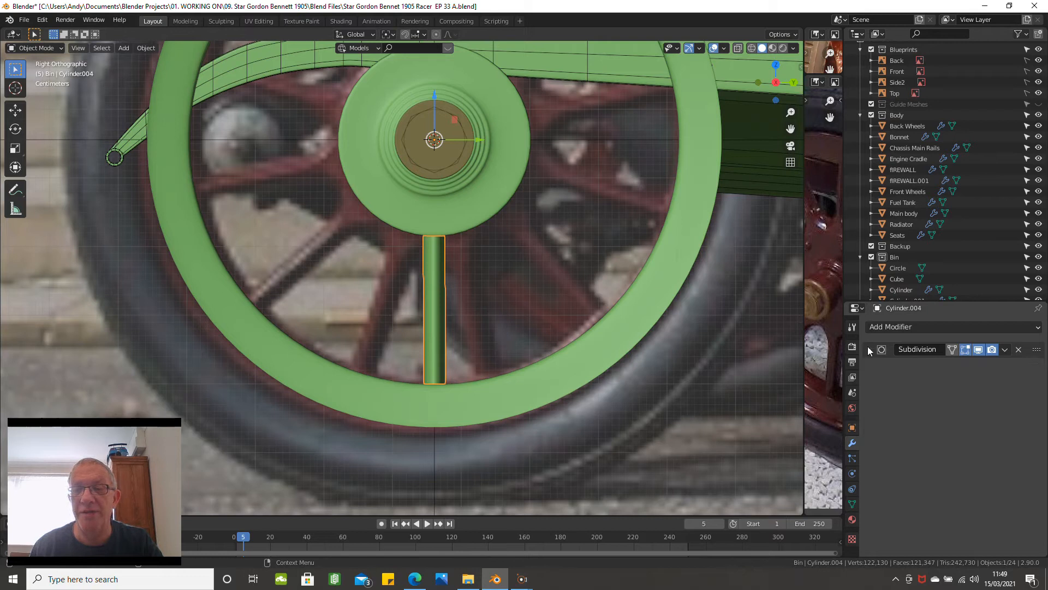
pyautogui.click(899, 328)
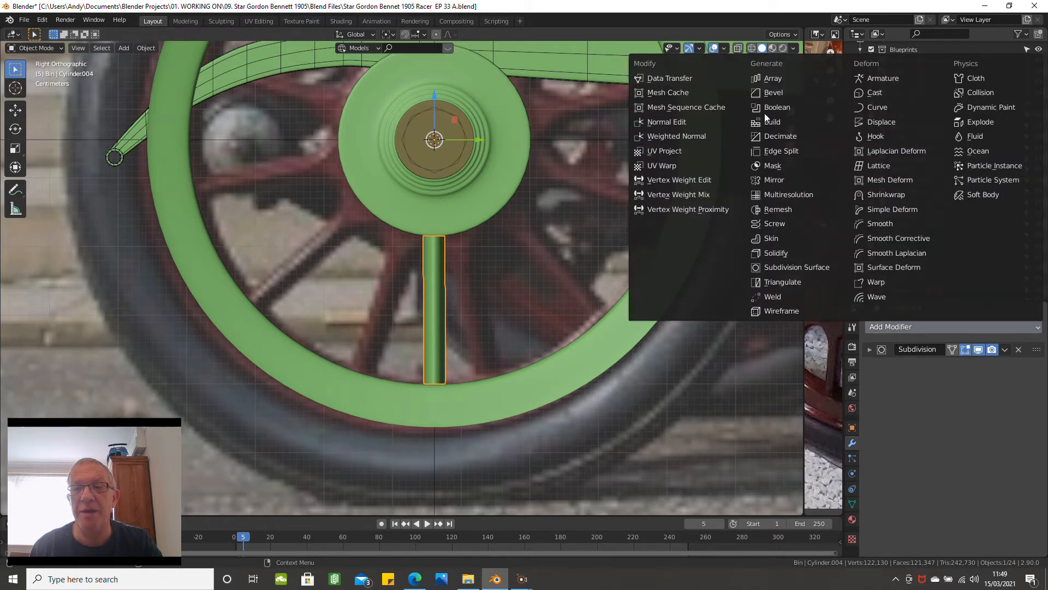
pyautogui.click(772, 78)
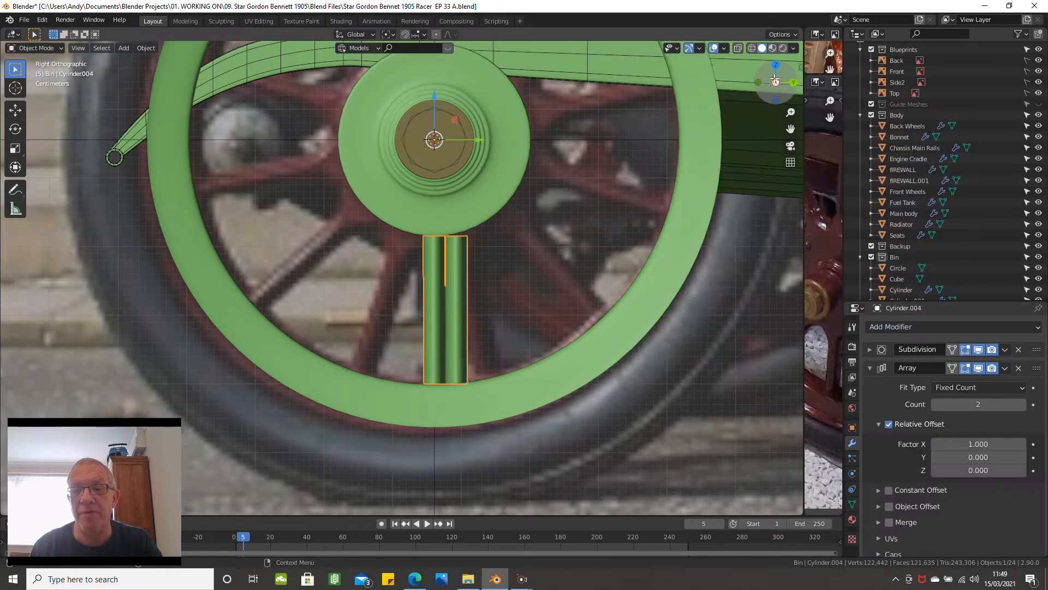
pyautogui.click(956, 407)
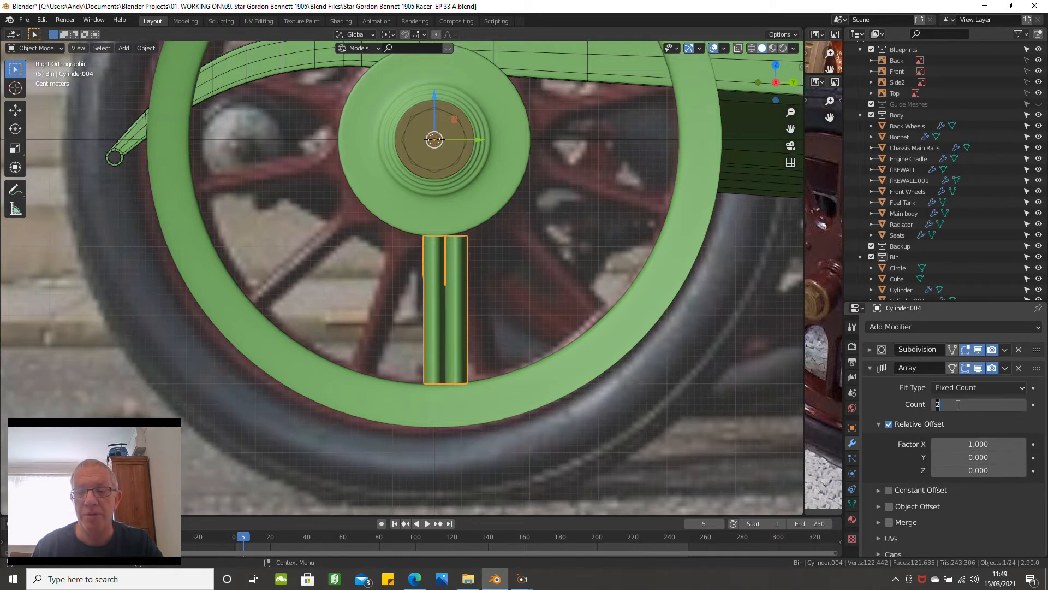
pyautogui.write('12')
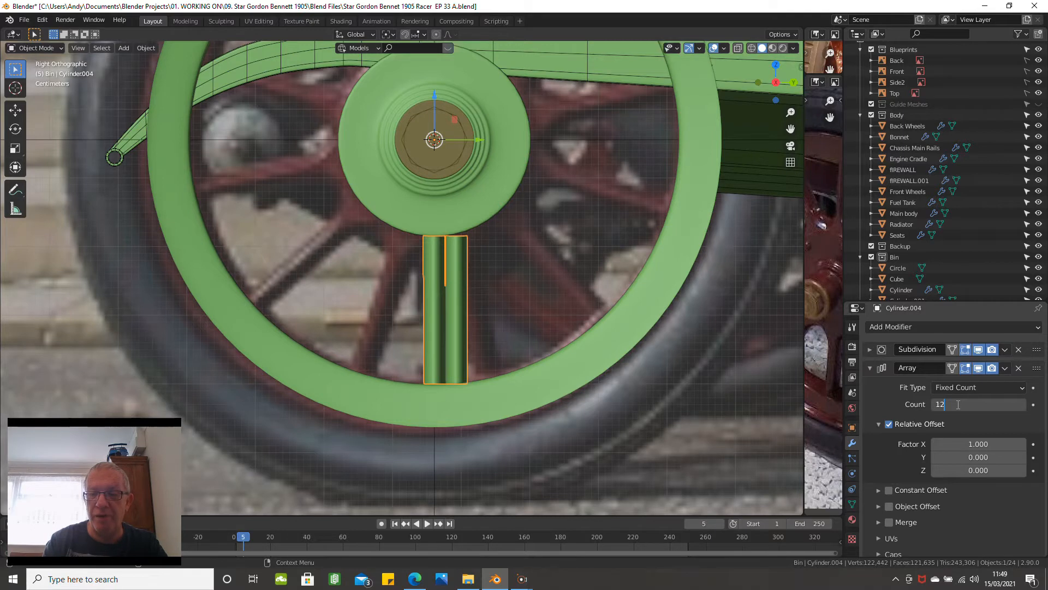
pyautogui.press('Return')
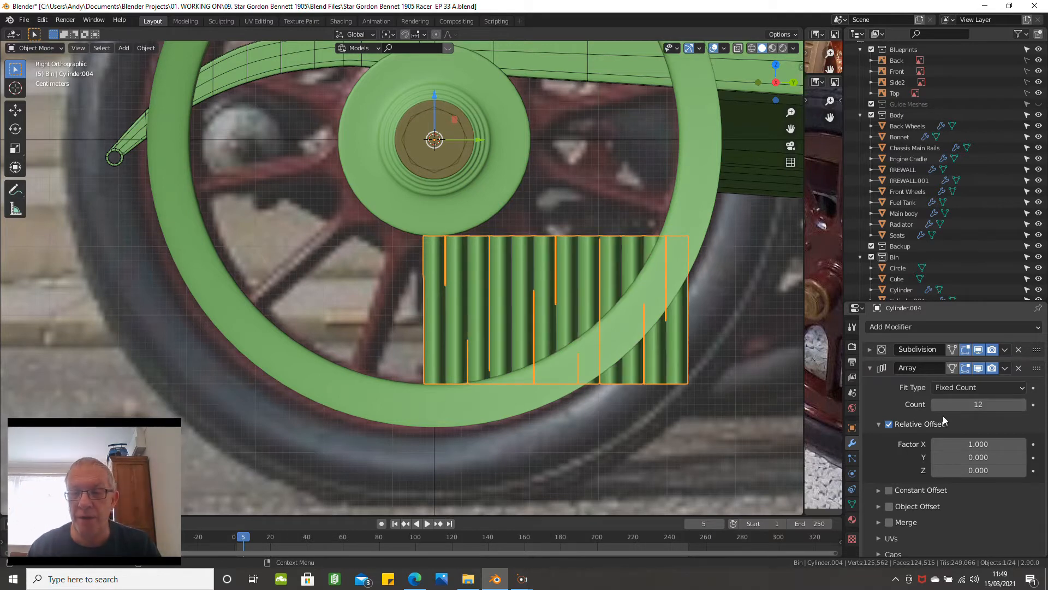
# - Switch the spoke's array from Relative Offset to Object Offset
pyautogui.keyDown('shift'); pyautogui.moveTo(522, 397); pyautogui.dragTo(437, 320, button='middle'); pyautogui.keyUp('shift')
pyautogui.scroll(-1, 953, 387)
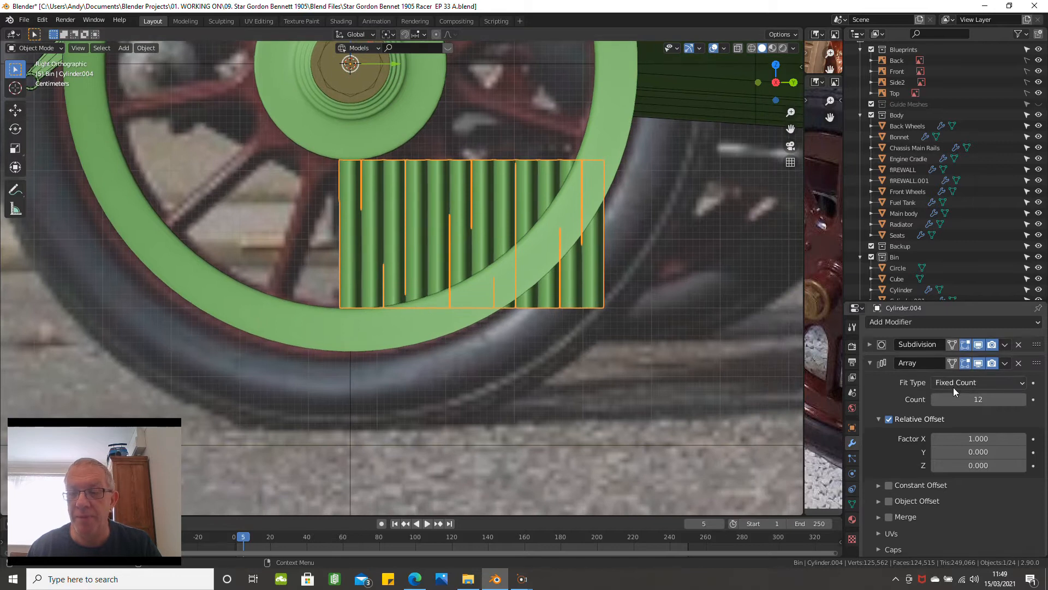
pyautogui.click(889, 420)
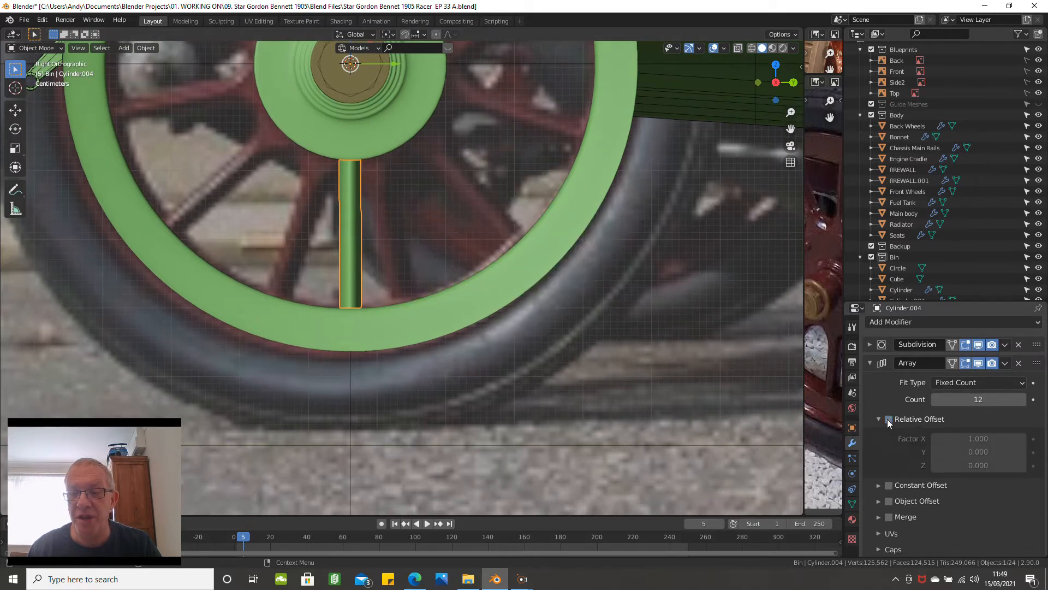
pyautogui.click(888, 501)
pyautogui.click(878, 502)
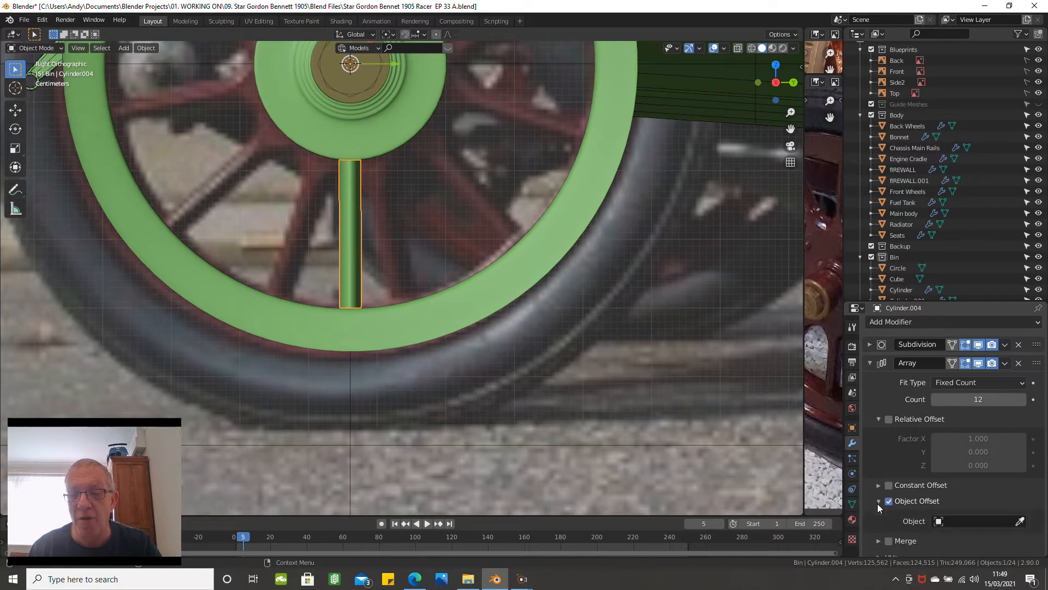
pyautogui.scroll(-1, 916, 444)
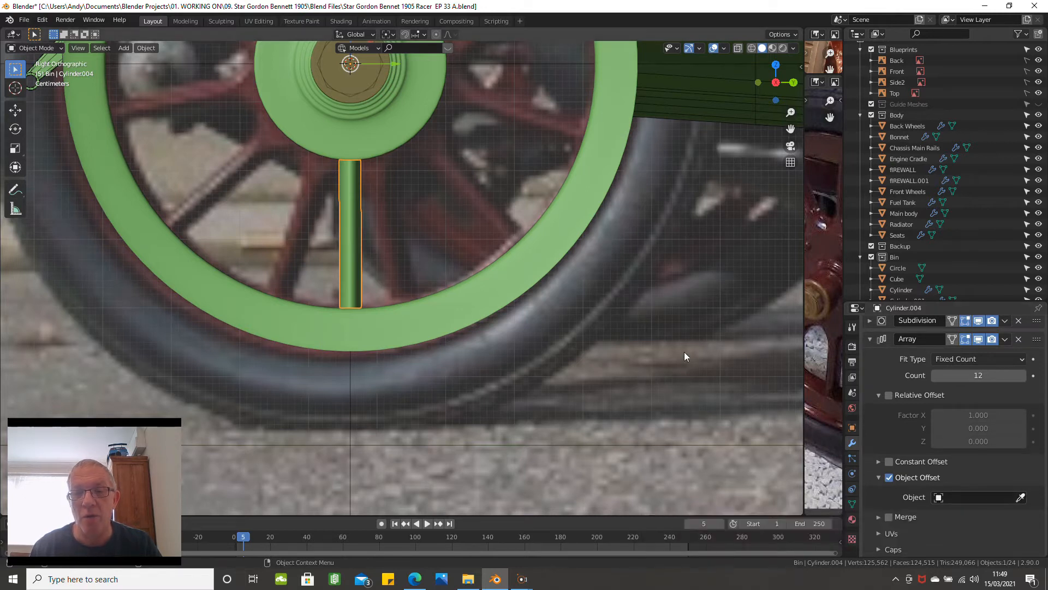
# - Set the empty at the hub centre as the offset object of the spoke's array
pyautogui.keyDown('shift'); pyautogui.moveTo(599, 391); pyautogui.dragTo(614, 491, button='middle'); pyautogui.keyUp('shift')
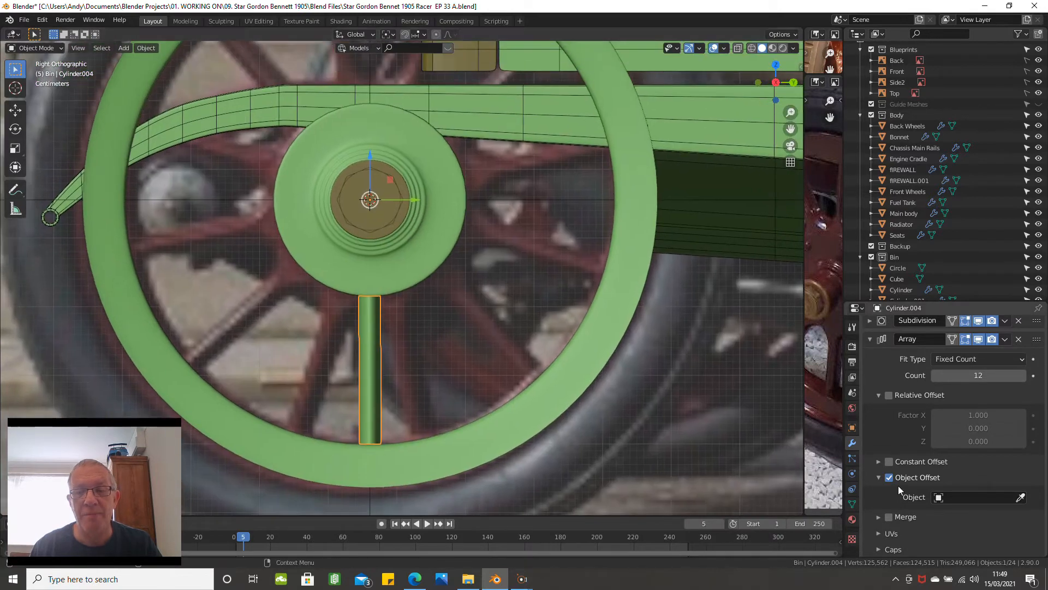
pyautogui.click(1020, 497)
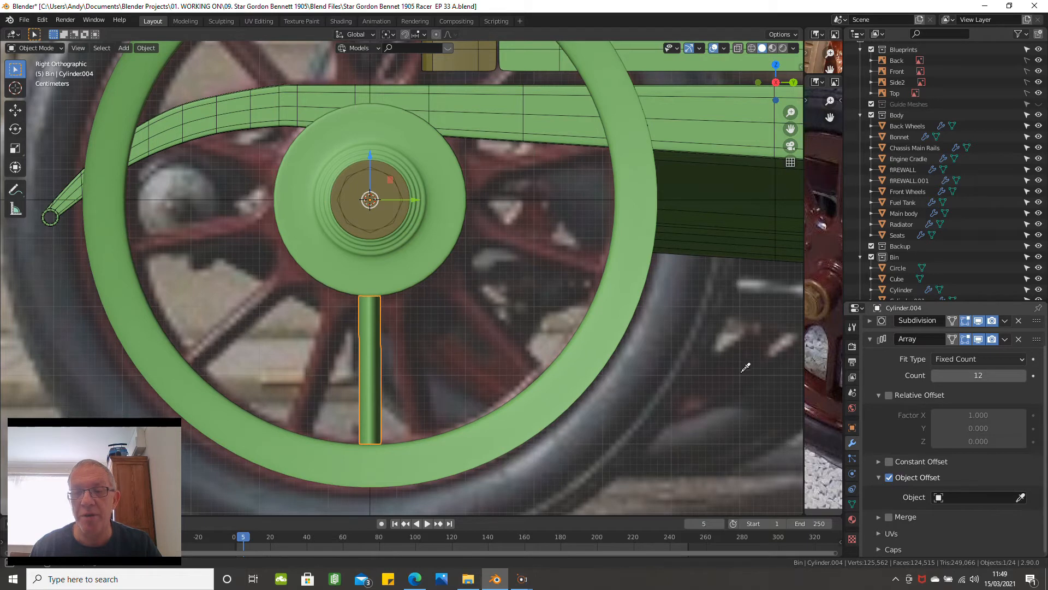
pyautogui.click(533, 201)
pyautogui.scroll(-2, 521, 314)
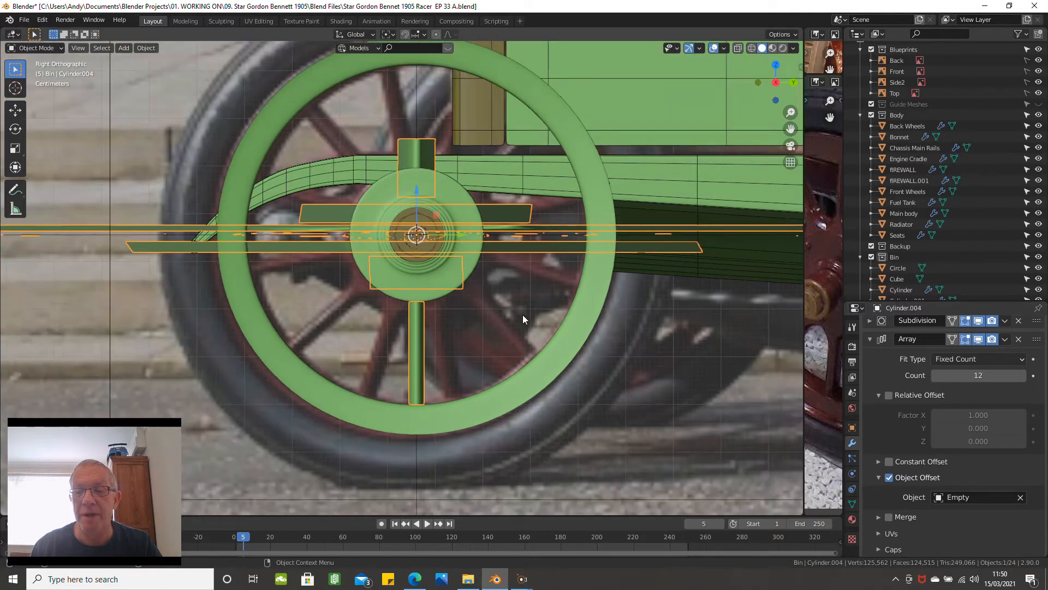
# - Set the X and Z rotation of the hub-centre empty to 0°
pyautogui.click(416, 477)
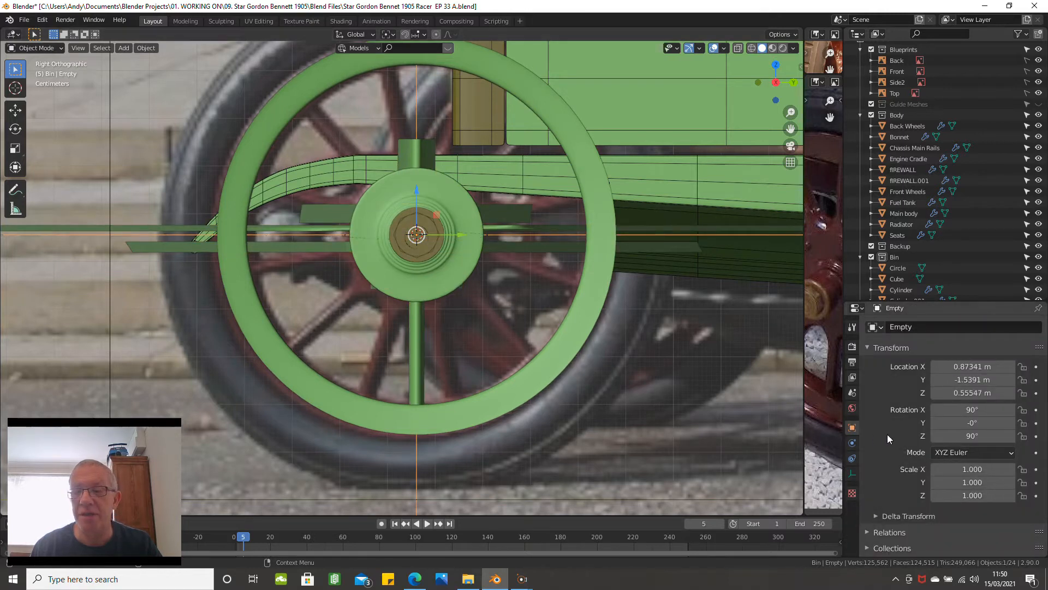
pyautogui.click(962, 409)
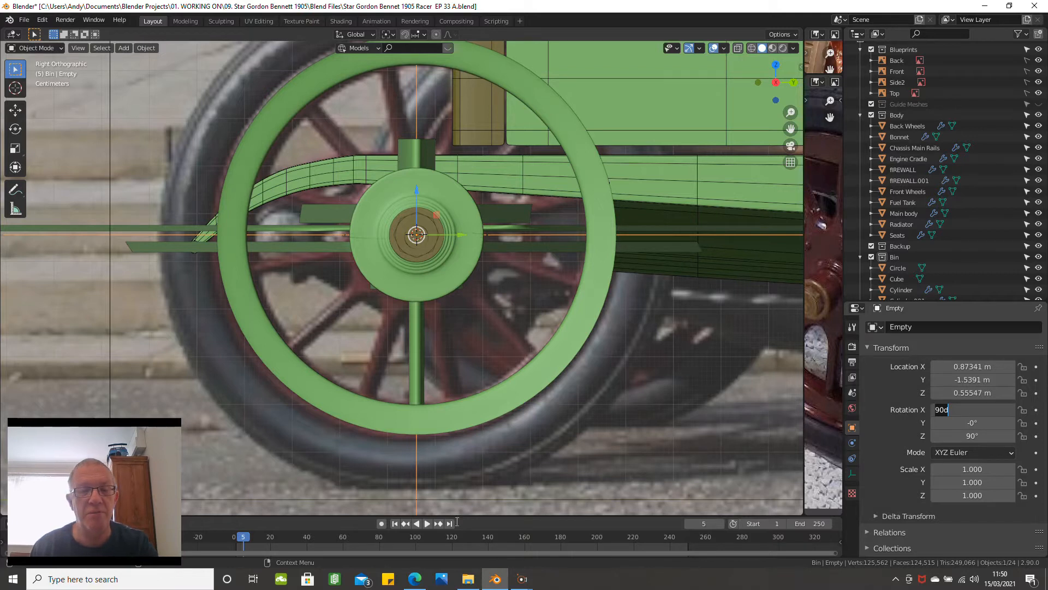
pyautogui.write('0')
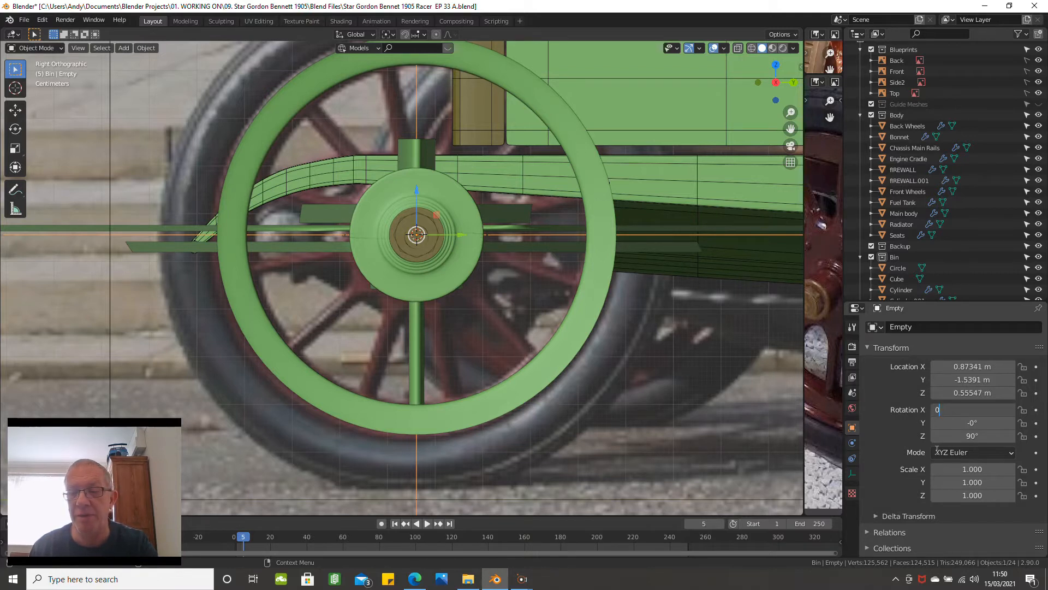
pyautogui.press('Return')
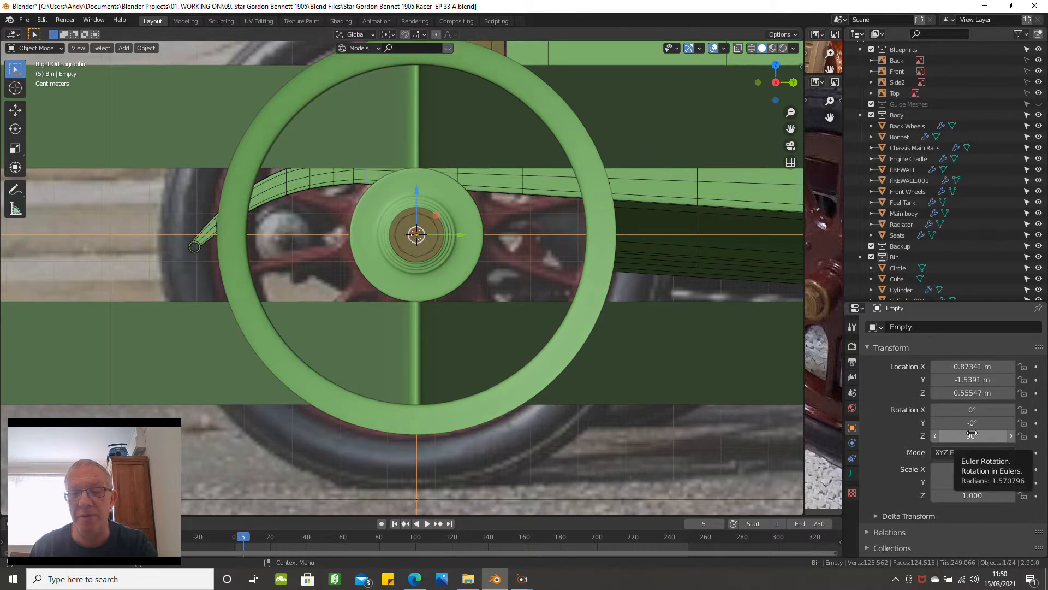
pyautogui.click(972, 435)
pyautogui.write('90d')
pyautogui.press('BackSpace')
pyautogui.press('BackSpace')
pyautogui.press('BackSpace')
pyautogui.write('0')
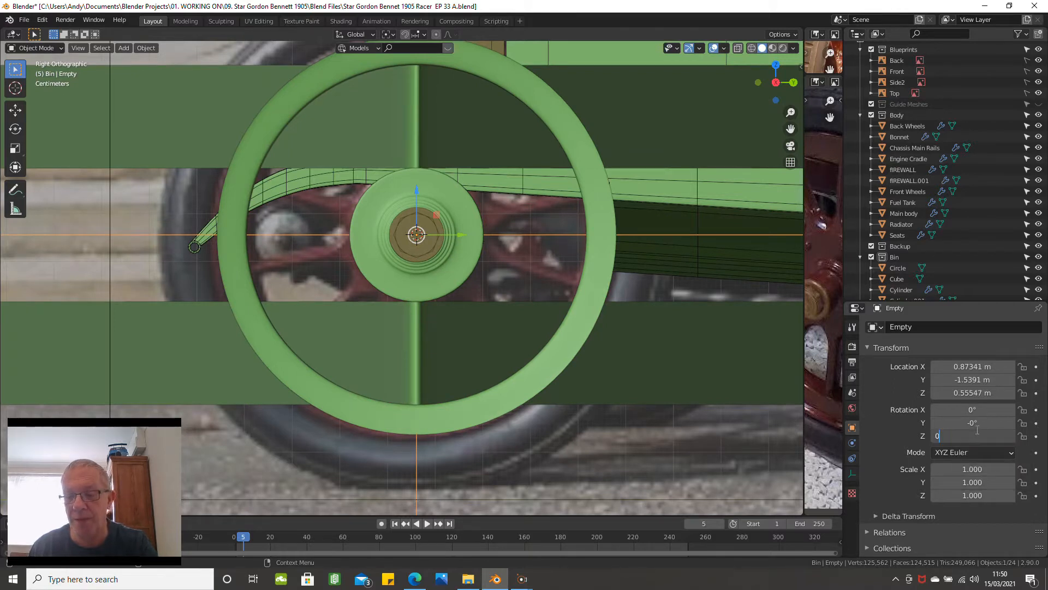
pyautogui.press('Return')
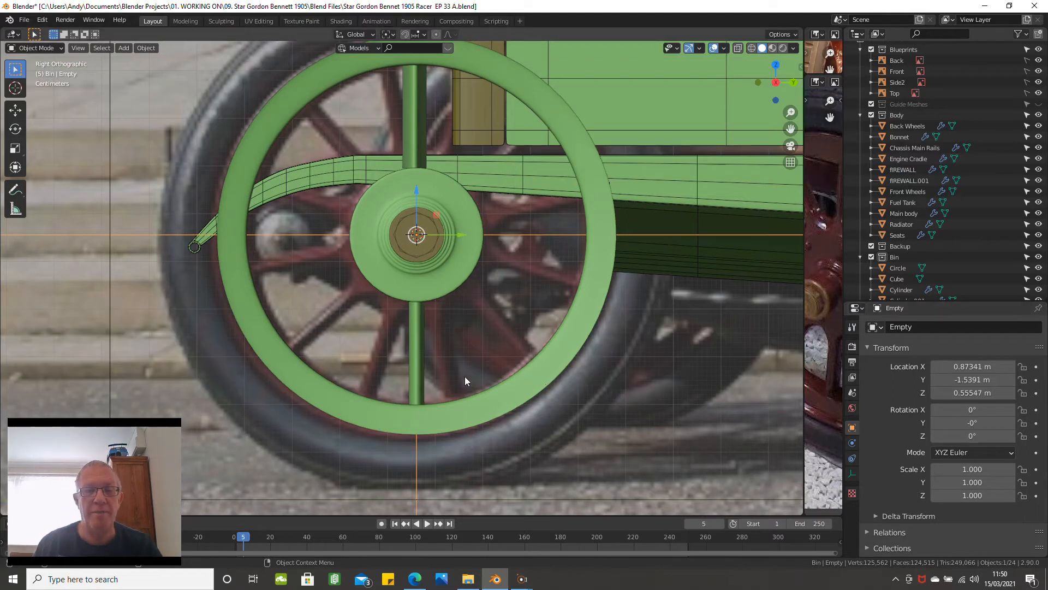
# - Apply the rotation of the arrayed wheel spoke
pyautogui.click(423, 360)
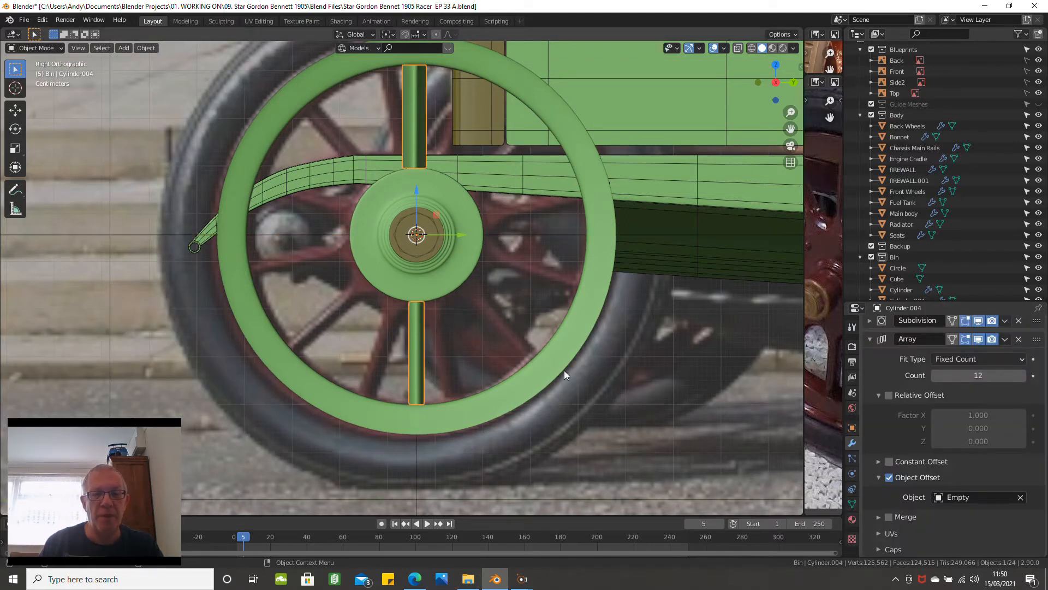
pyautogui.scroll(-1, 565, 370)
pyautogui.press('r')
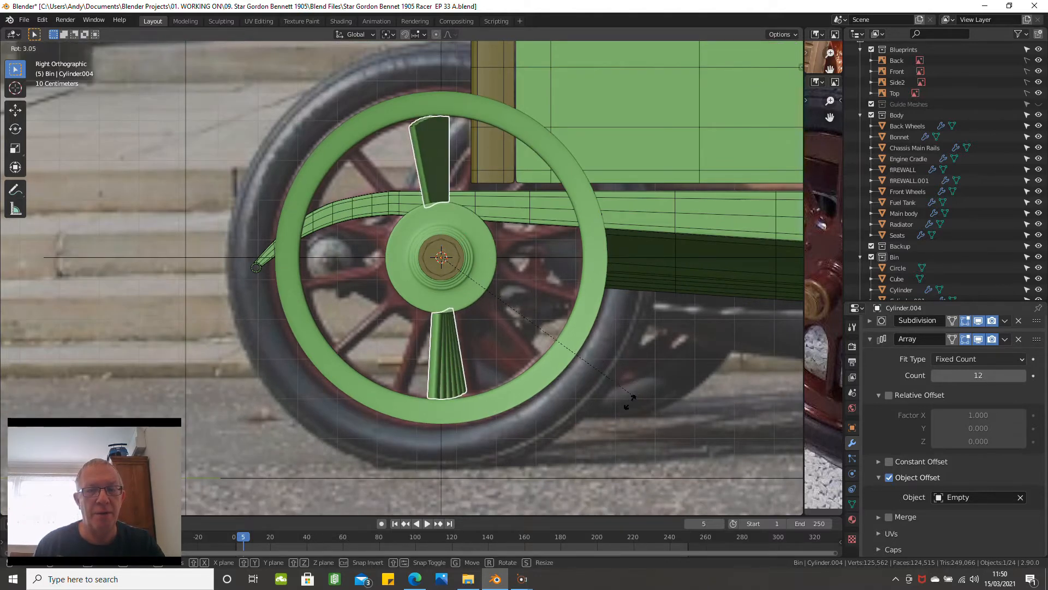
pyautogui.press('Escape')
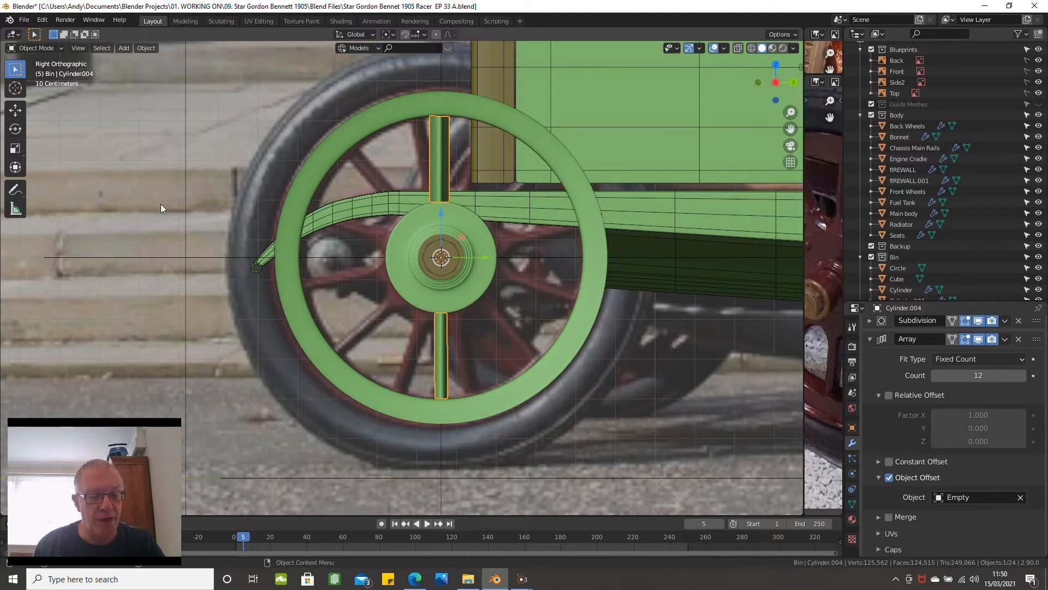
pyautogui.hotkey('ctrl', 'a')
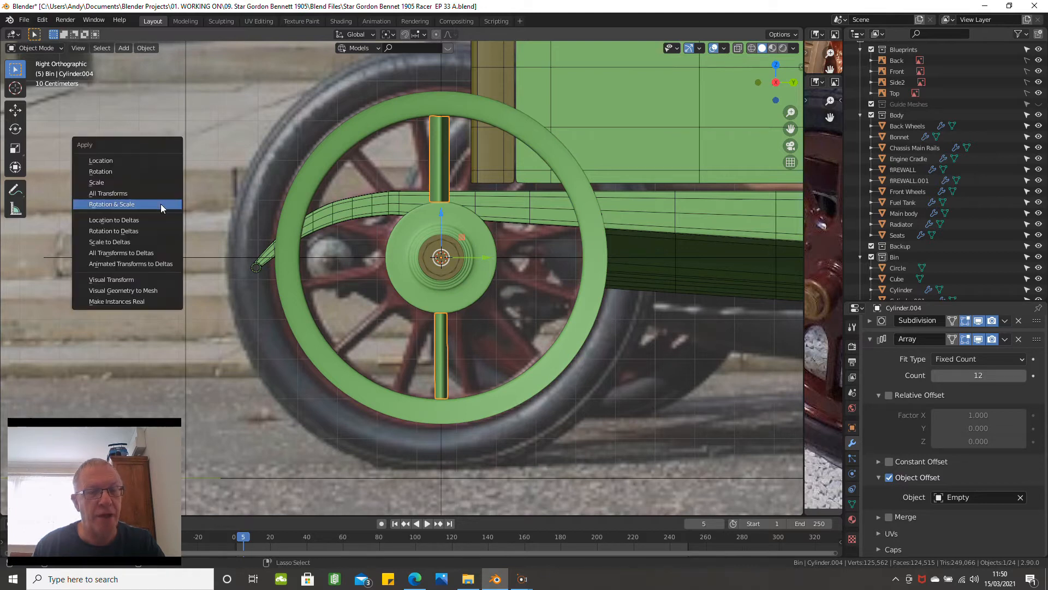
pyautogui.click(144, 170)
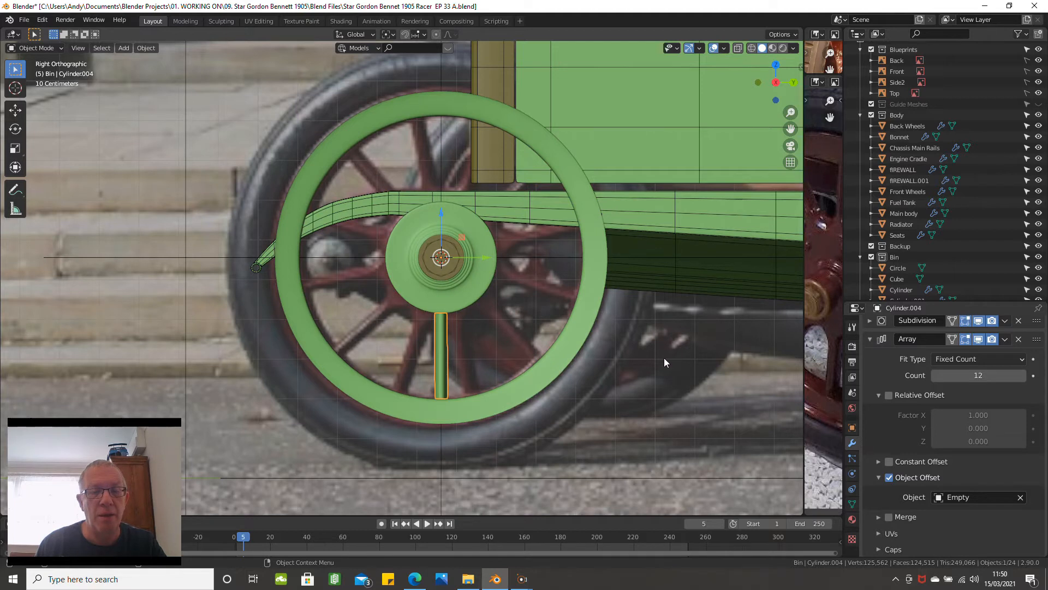
pyautogui.hotkey('ctrl', 'a')
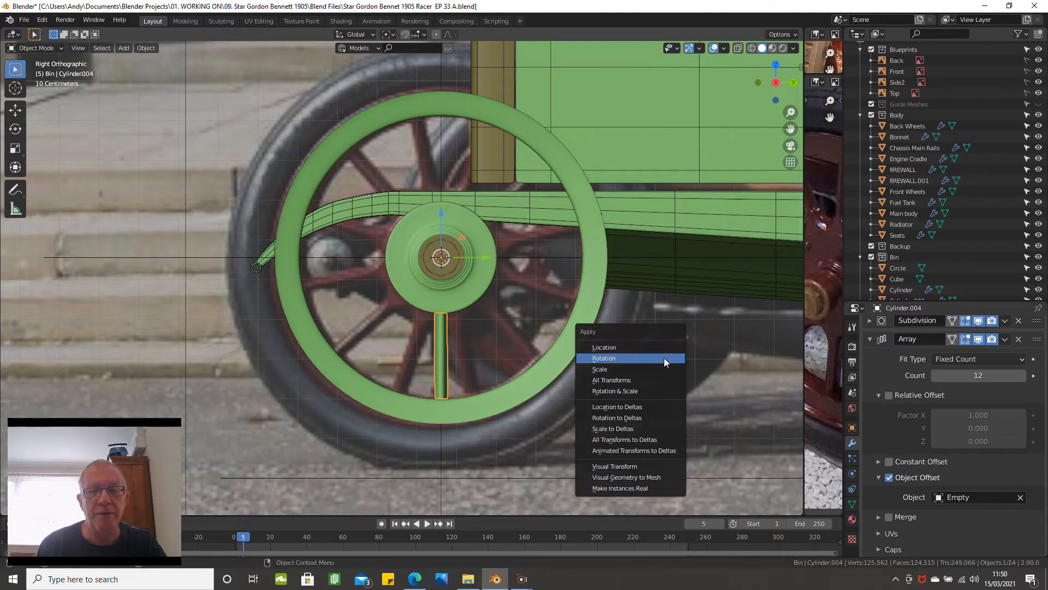
pyautogui.click(664, 358)
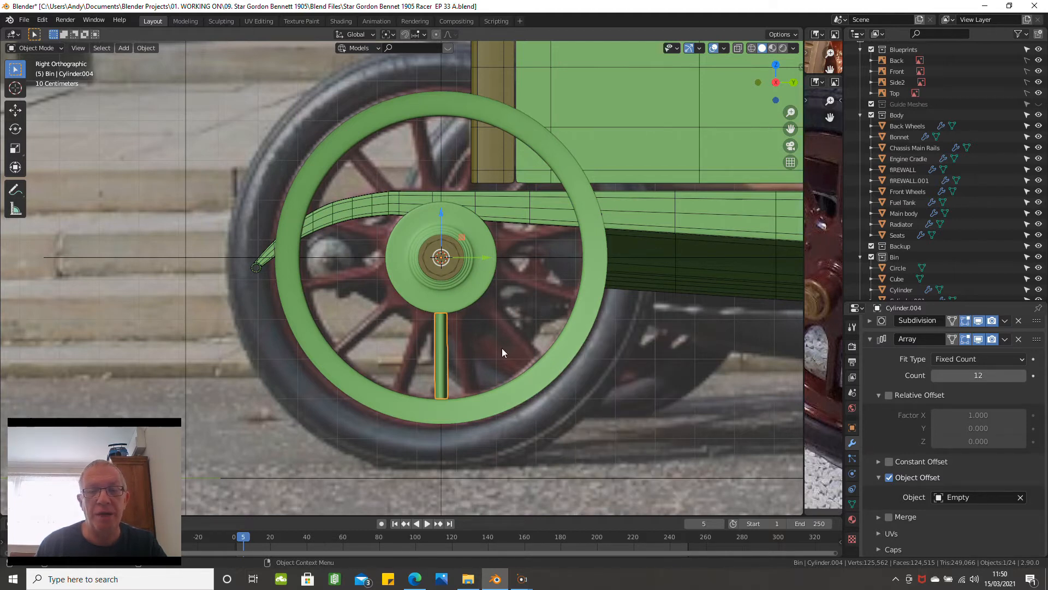
# - Apply the wheel spoke's scale and rotate the spoke about 30.4° around the hub centre to fan out the array
pyautogui.press('r')
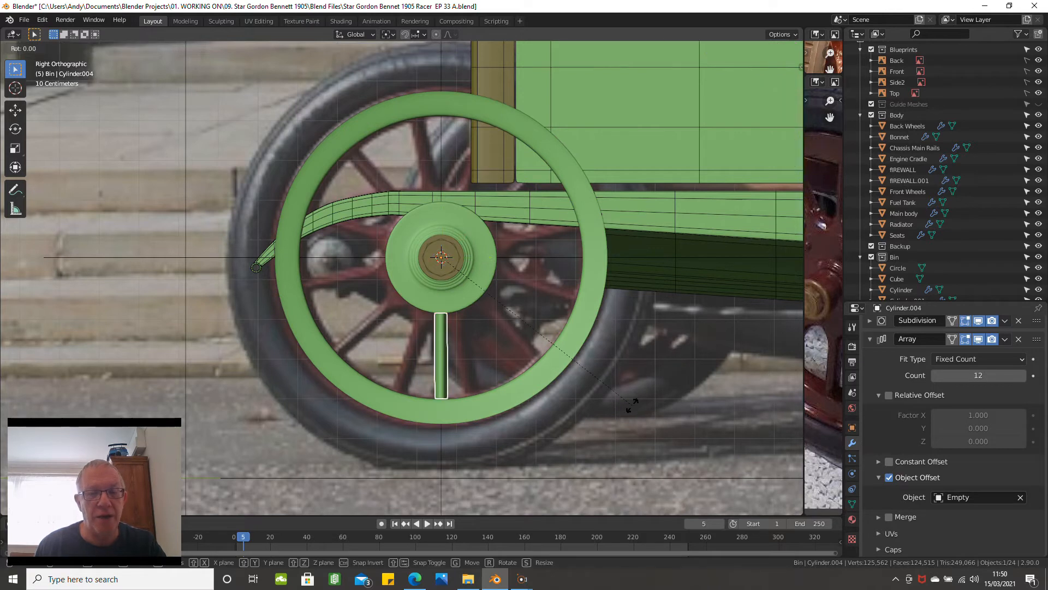
pyautogui.rightClick(590, 447)
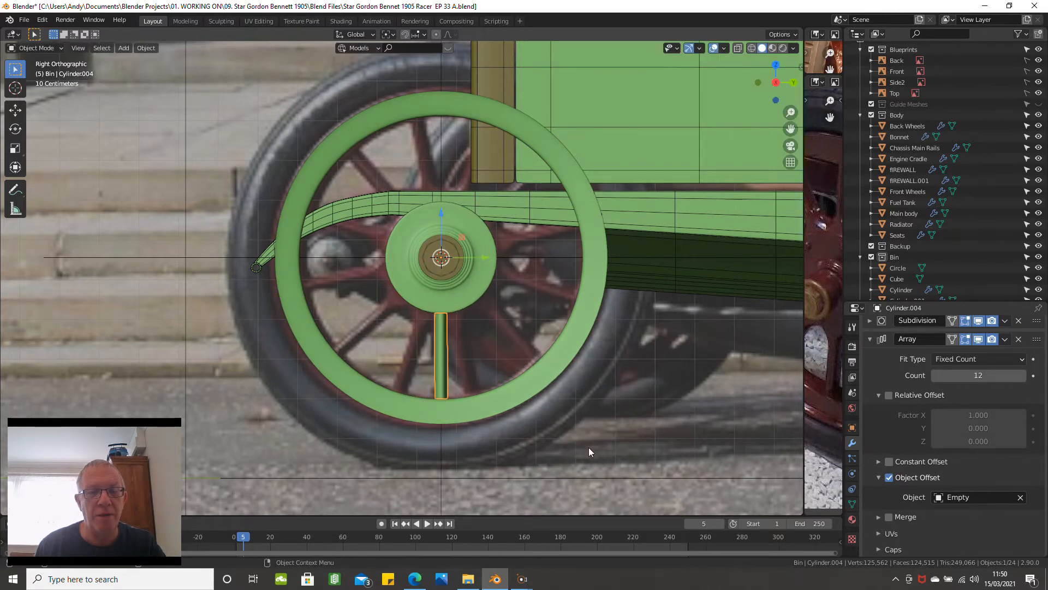
pyautogui.hotkey('ctrl', 'a')
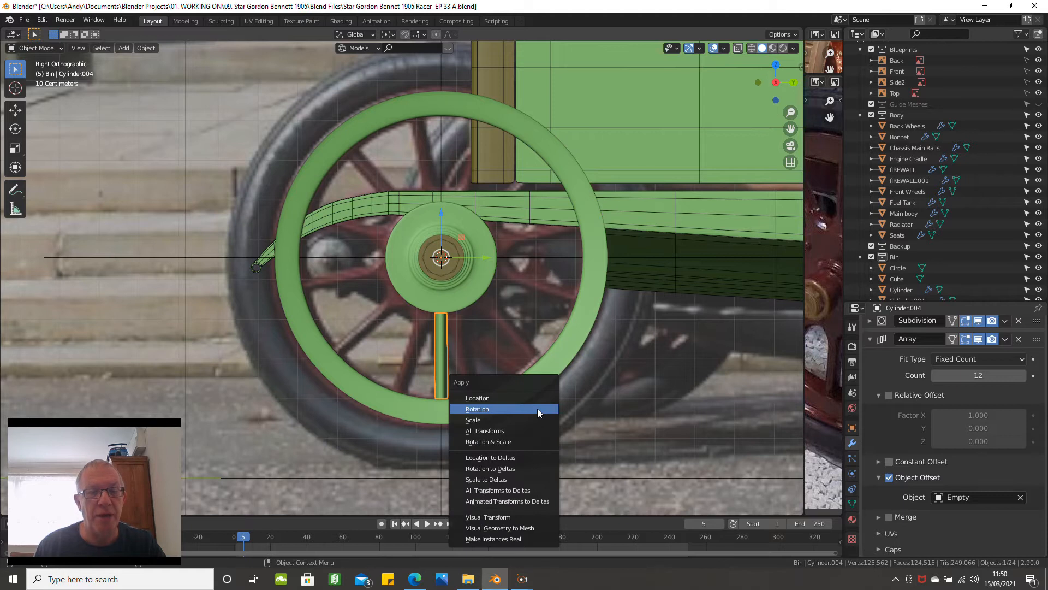
pyautogui.click(528, 421)
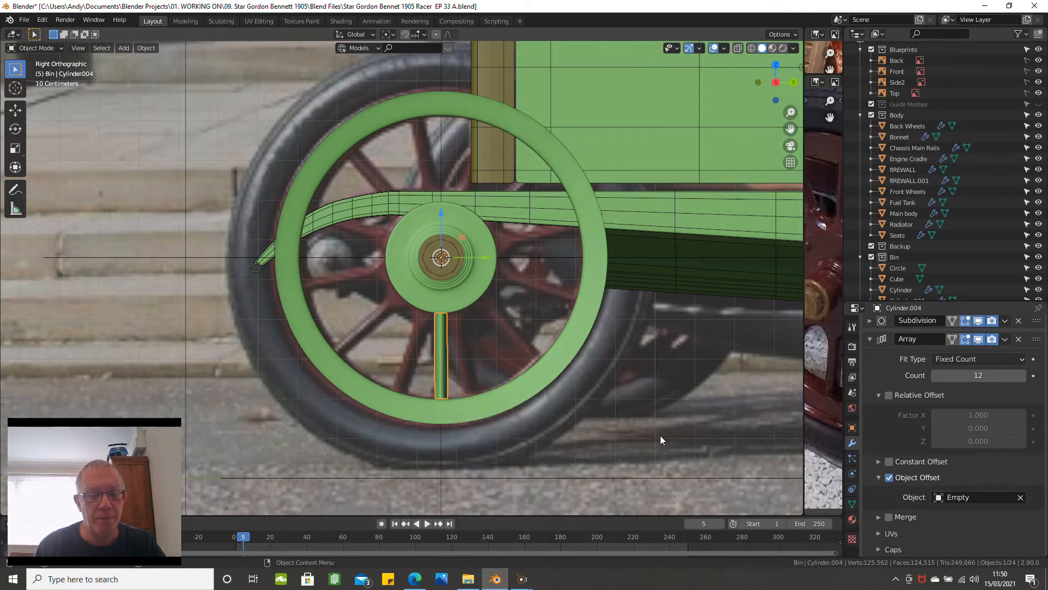
pyautogui.press('r')
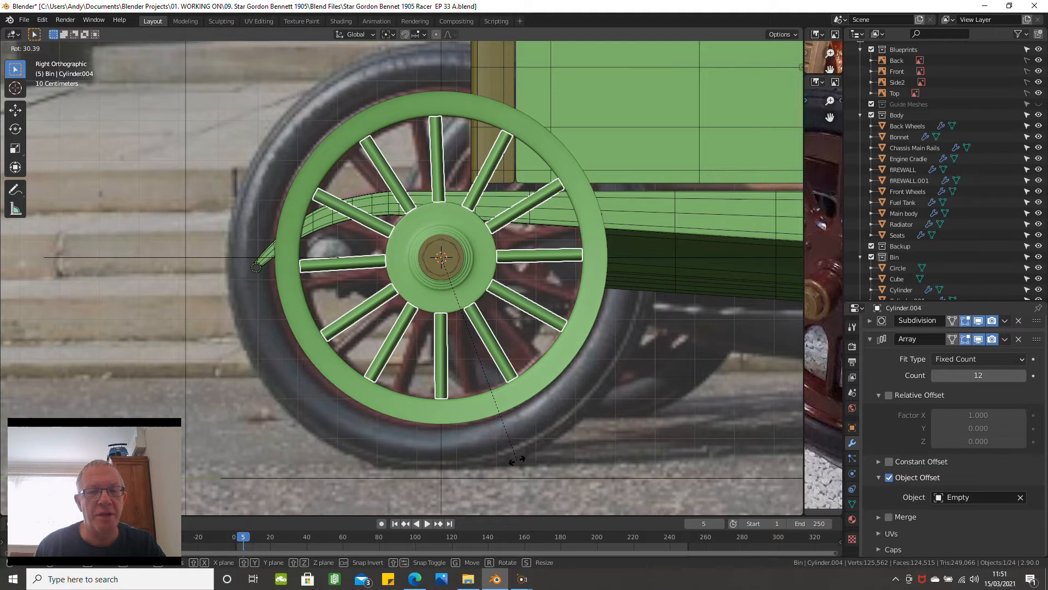
pyautogui.click(516, 460)
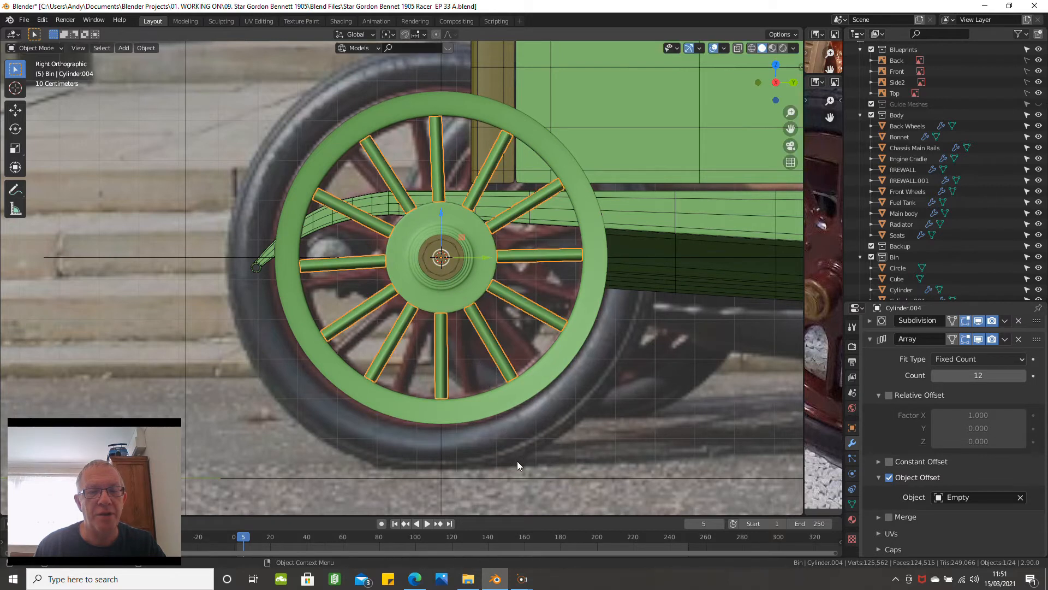
# - Set the angle of the spoke's last rotation to exactly 30° so the array spaces evenly around the hub
pyautogui.moveTo(416, 423); pyautogui.dragTo(442, 424, button='middle')
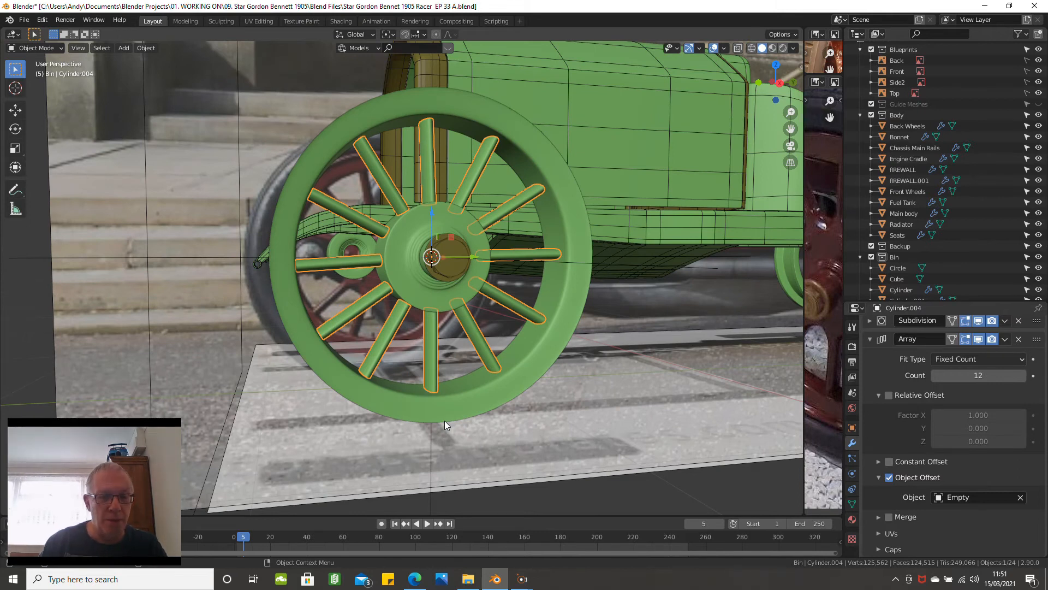
pyautogui.moveTo(151, 423); pyautogui.dragTo(770, 418)
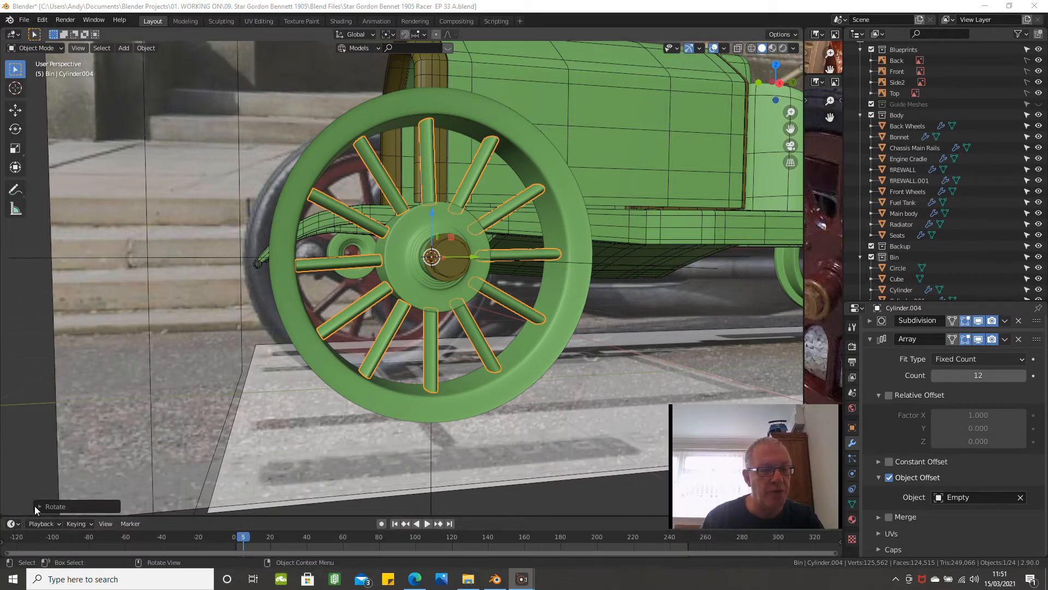
pyautogui.click(36, 506)
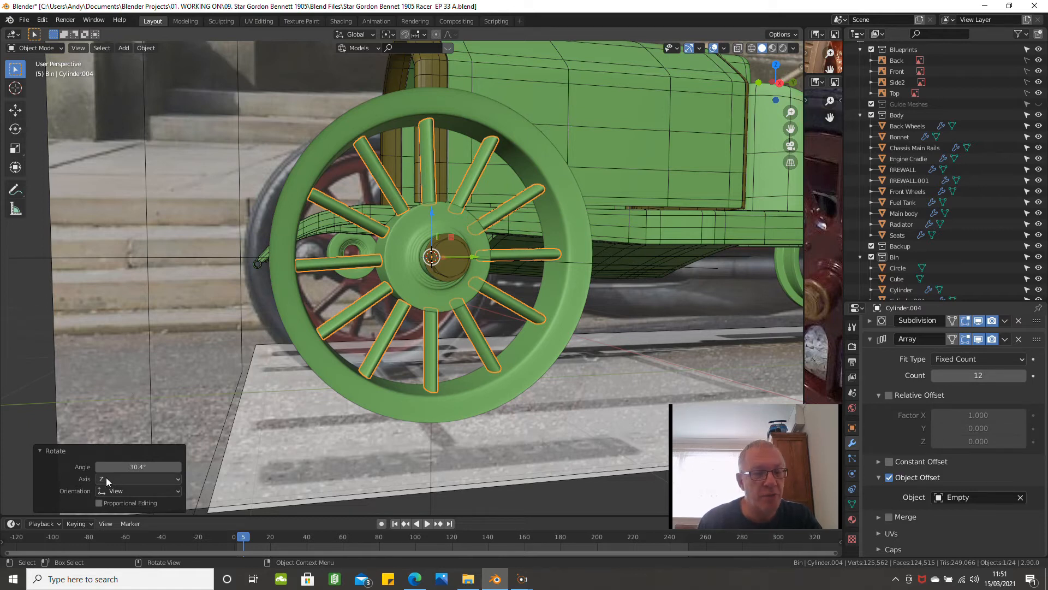
pyautogui.click(130, 467)
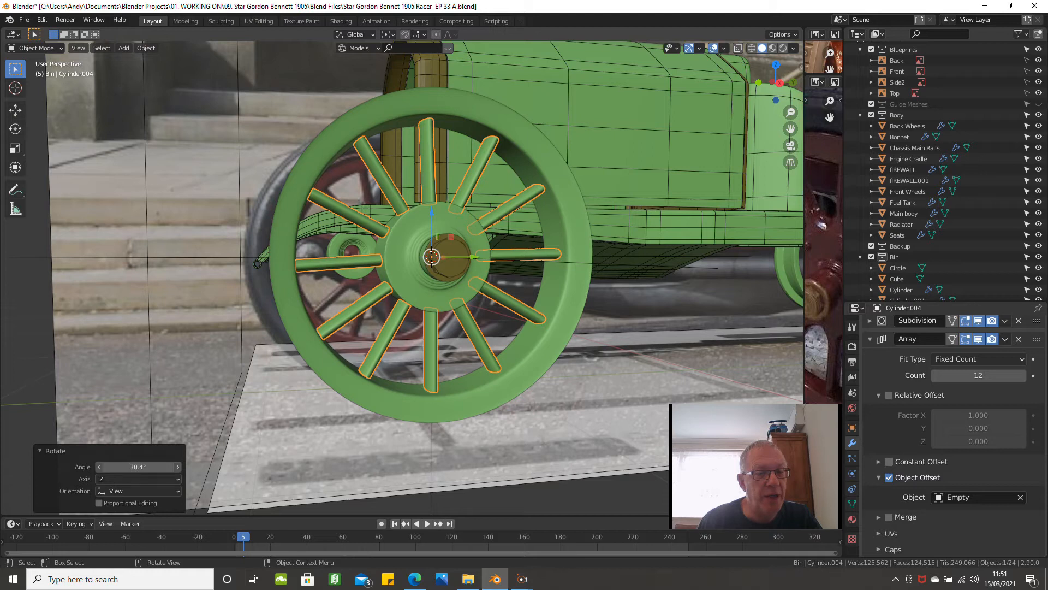
pyautogui.write('30')
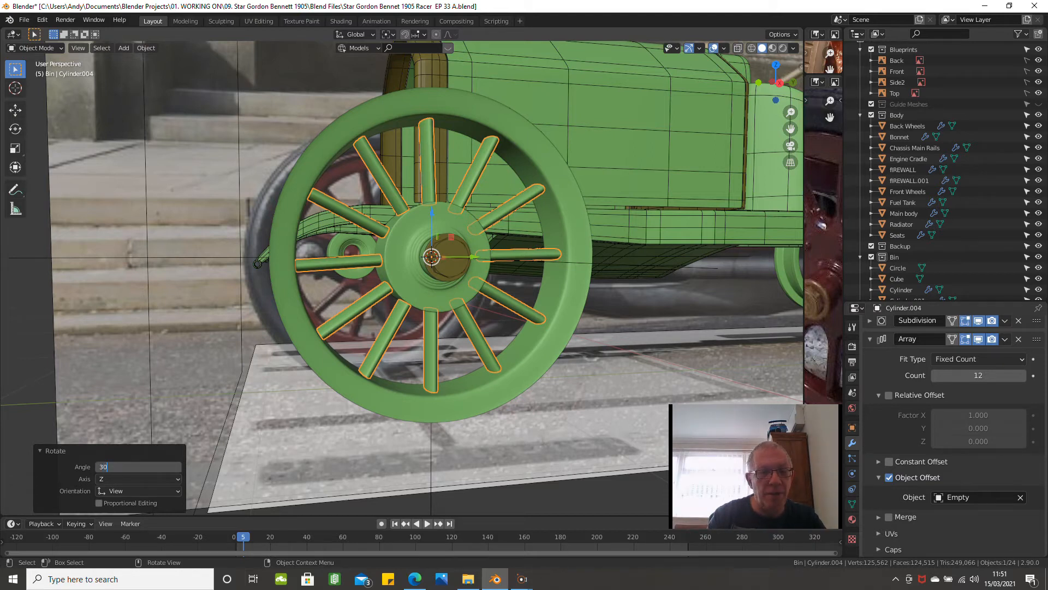
pyautogui.press('Return')
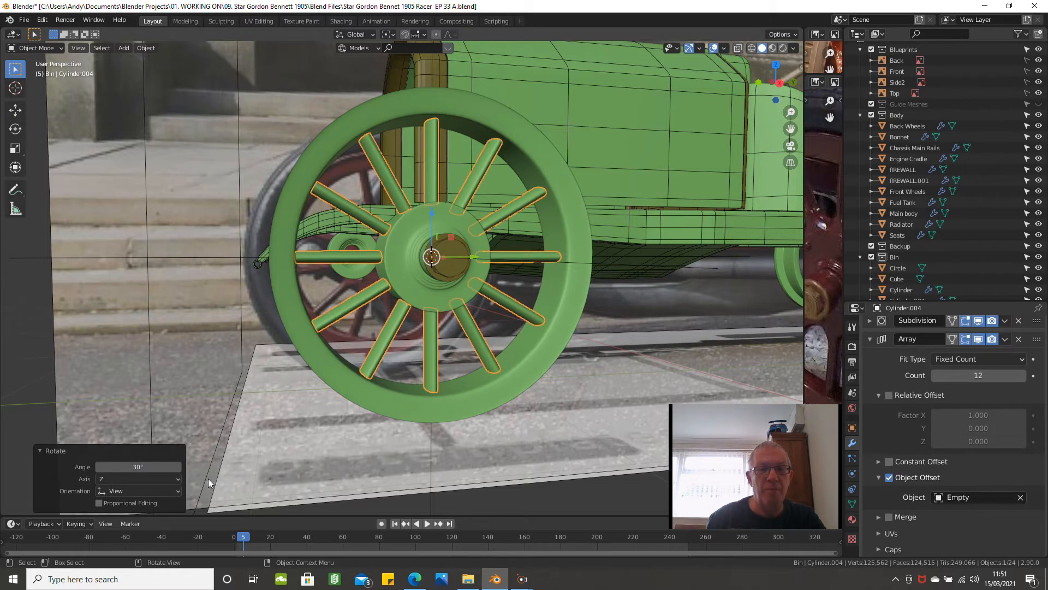
pyautogui.click(276, 465)
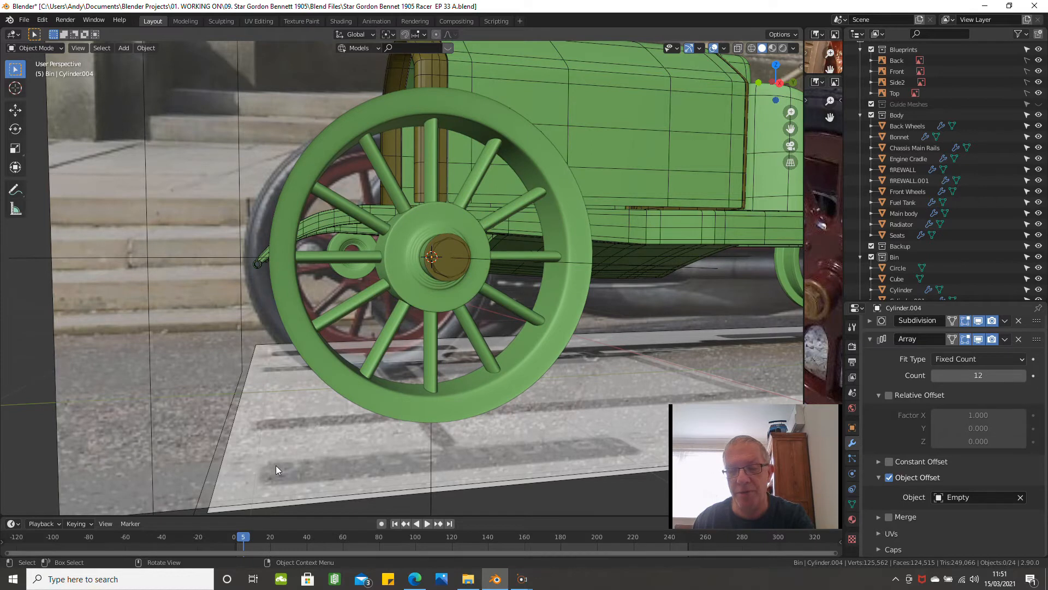
# - Apply the Array modifier on the wheel spokes and check the resulting mesh in Edit Mode
pyautogui.press('KP_3')
pyautogui.click(434, 365)
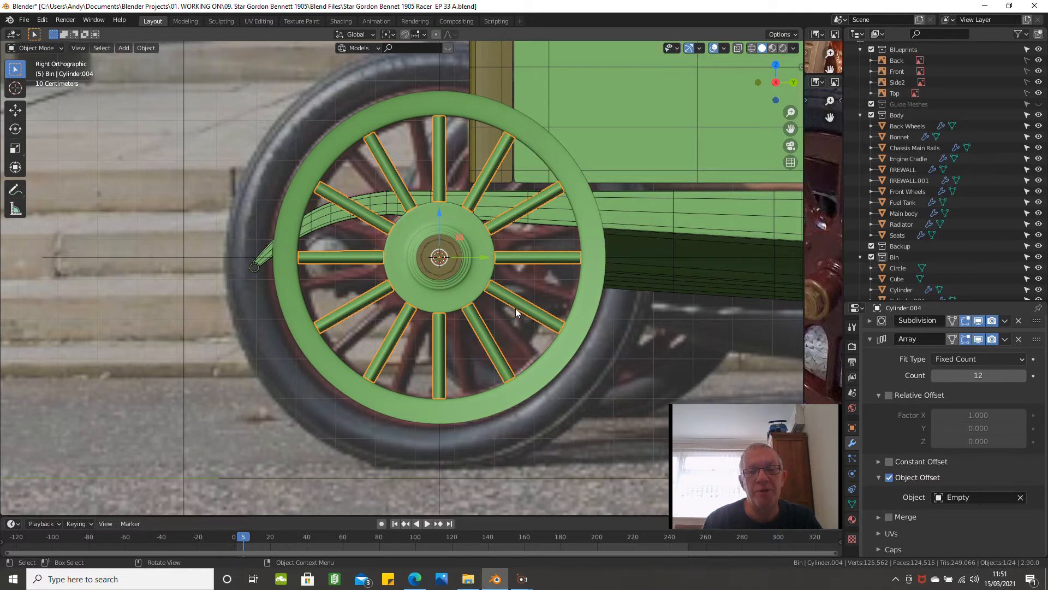
pyautogui.scroll(2, 515, 309)
pyautogui.moveTo(506, 310)
pyautogui.mouseDown(button='middle')
pyautogui.moveTo(459, 319)
pyautogui.moveTo(461, 353)
pyautogui.moveTo(476, 355)
pyautogui.moveTo(519, 311)
pyautogui.mouseUp(button='middle')
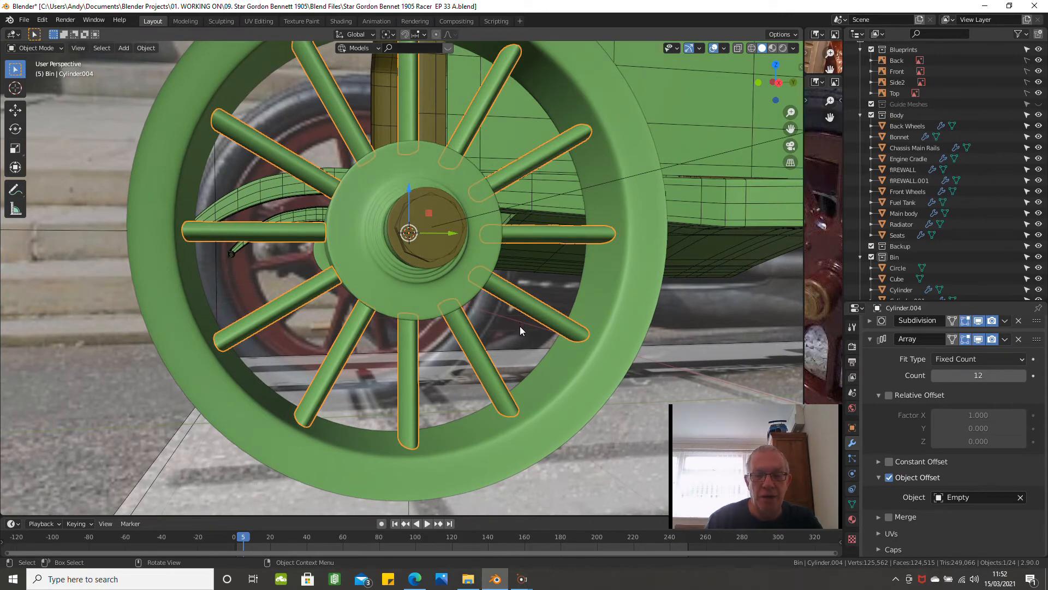
pyautogui.press('KP_3')
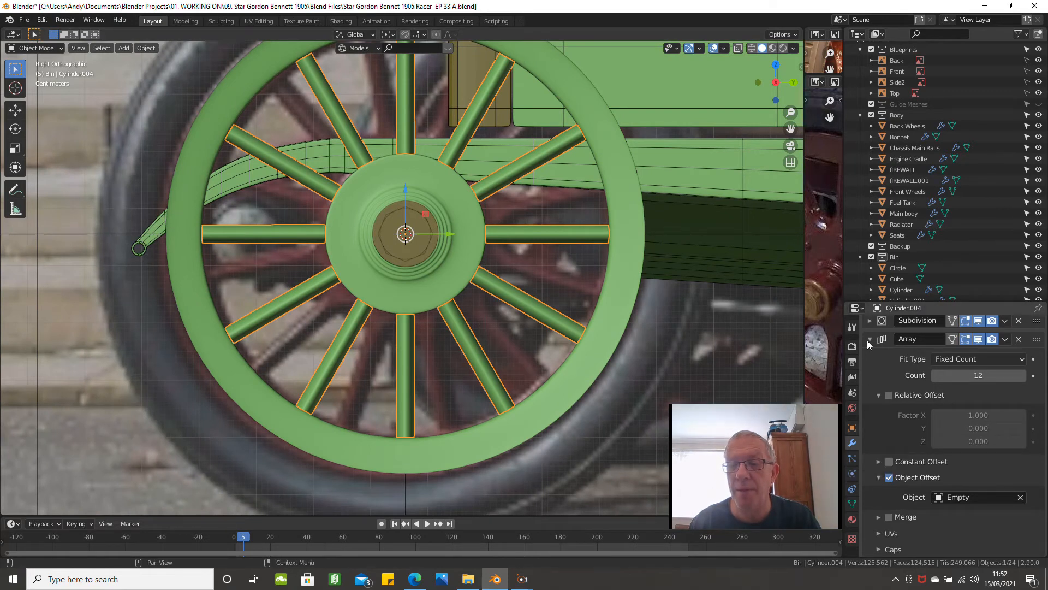
pyautogui.click(1005, 340)
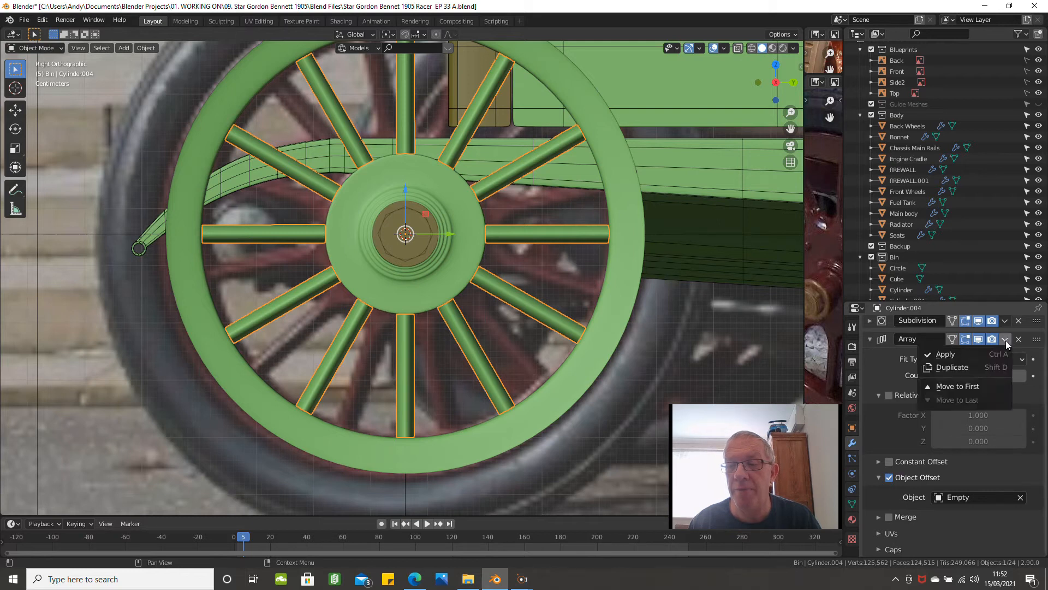
pyautogui.click(968, 353)
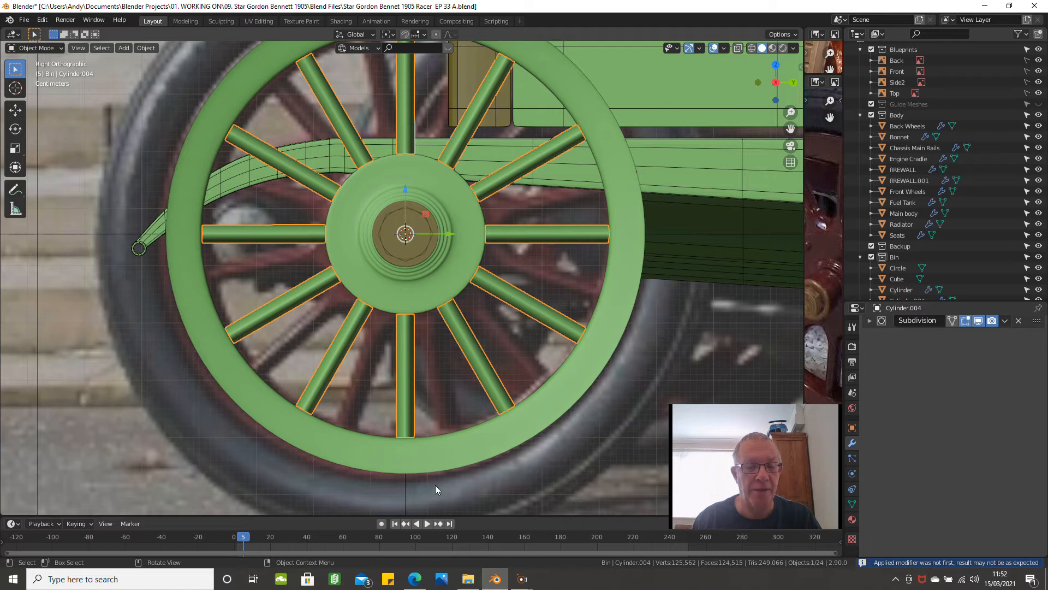
pyautogui.press('Tab')
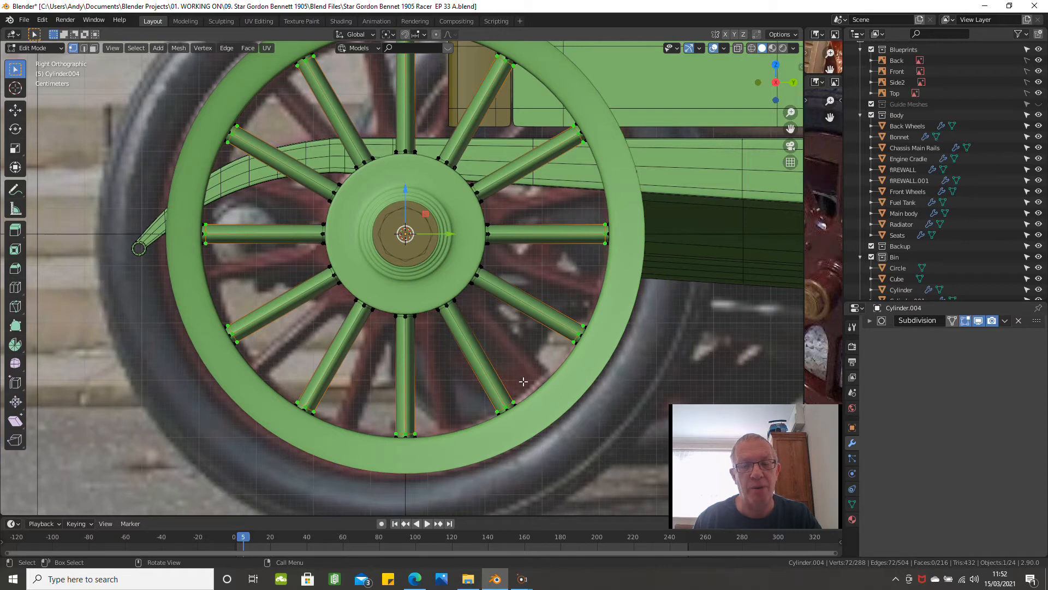
pyautogui.press('Tab')
pyautogui.scroll(-1, 532, 406)
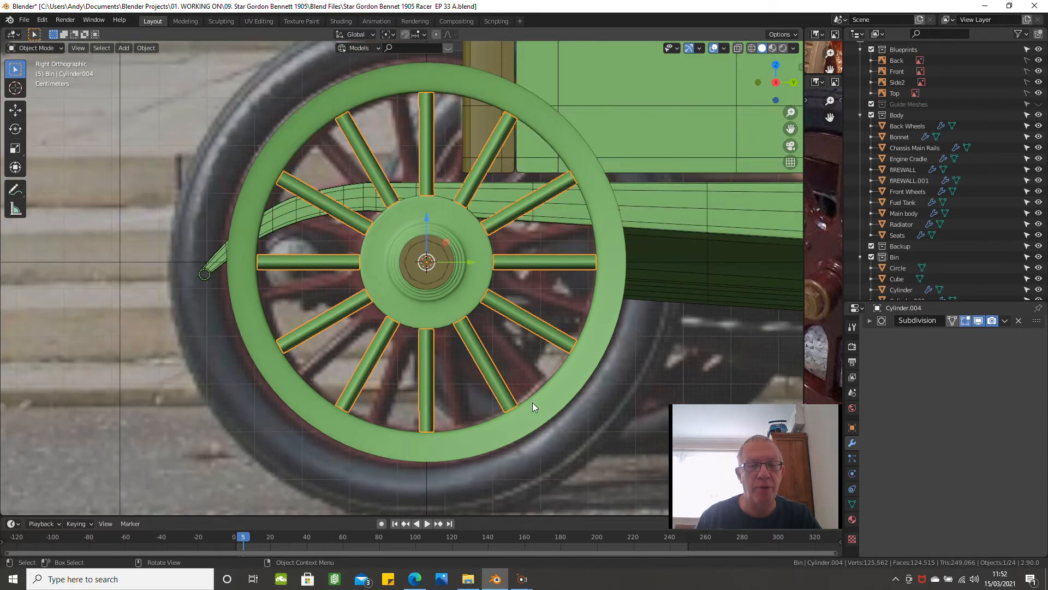
# - Hide the empty at the front wheel's hub centre
pyautogui.scroll(-3, 533, 402)
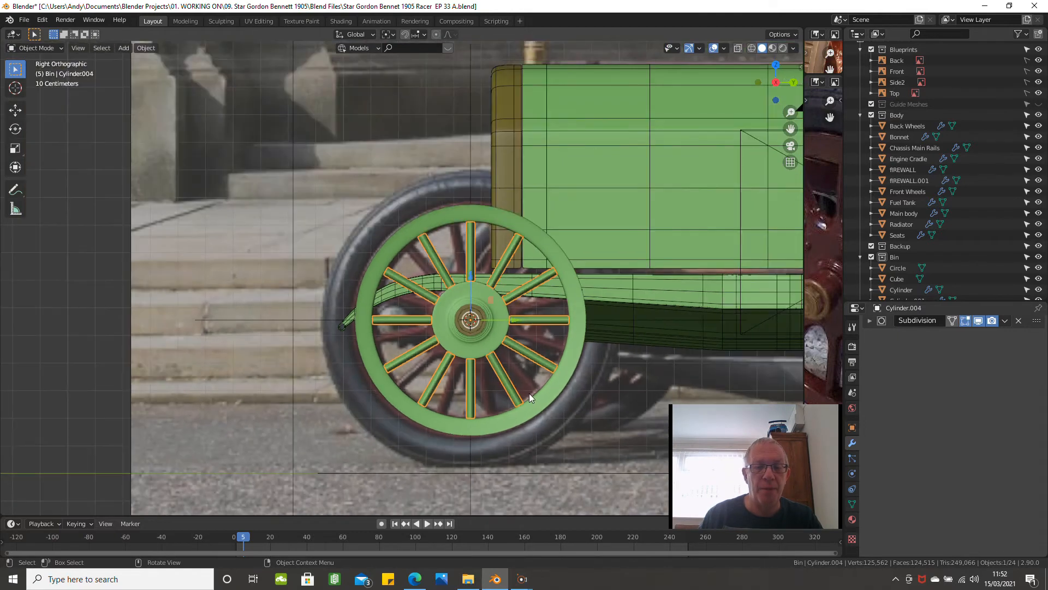
pyautogui.keyDown('shift'); pyautogui.moveTo(488, 379); pyautogui.dragTo(382, 353, button='middle'); pyautogui.keyUp('shift')
pyautogui.scroll(2, 405, 356)
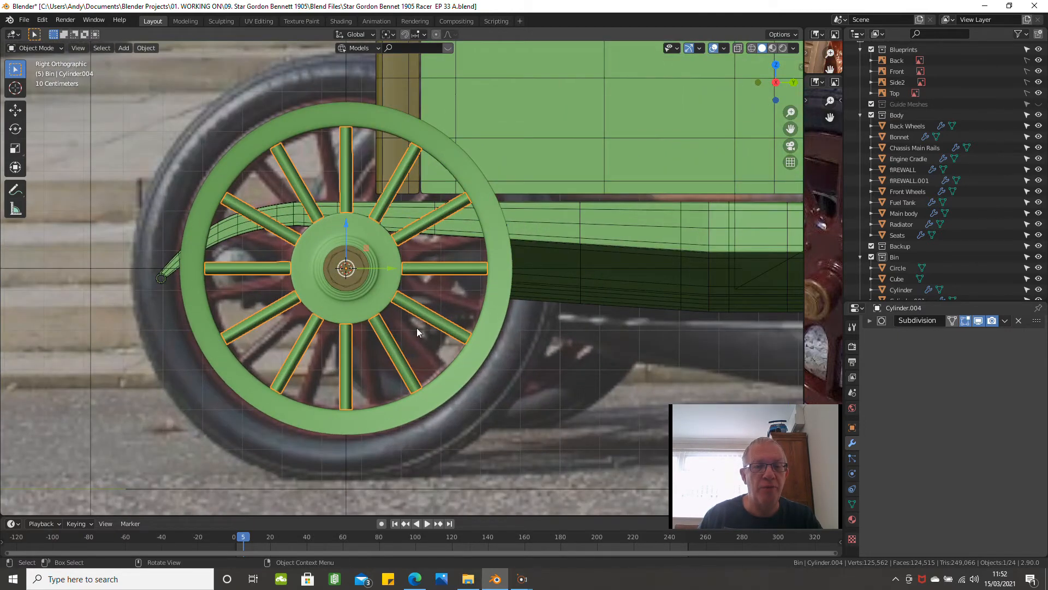
pyautogui.click(345, 481)
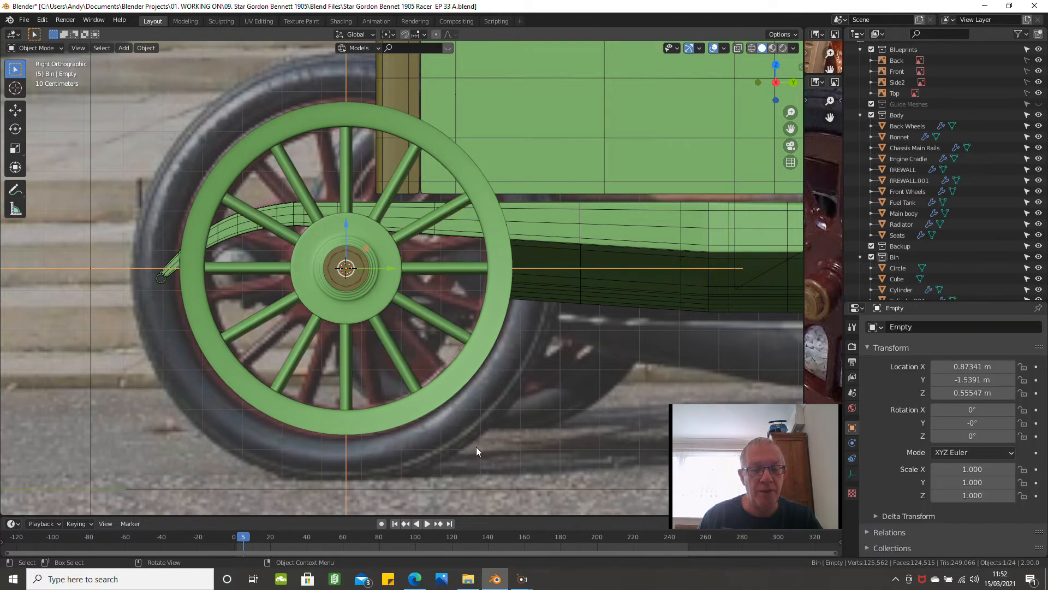
pyautogui.press('h')
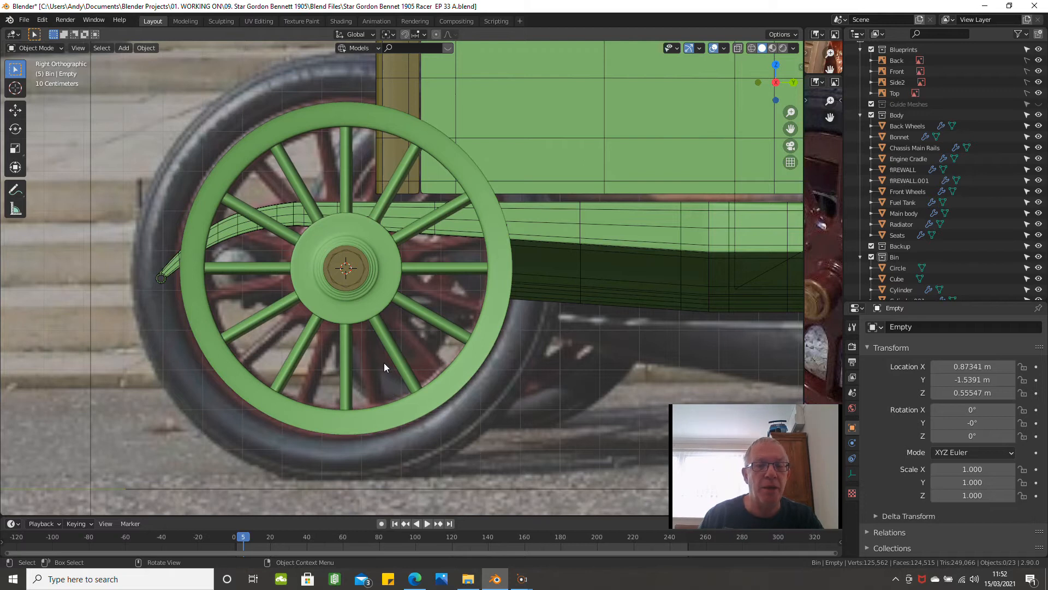
# - Exclude the Blueprints collection from the view layer to see the car model without its reference images
pyautogui.scroll(-3, 420, 355)
pyautogui.moveTo(430, 368); pyautogui.dragTo(493, 374, button='middle')
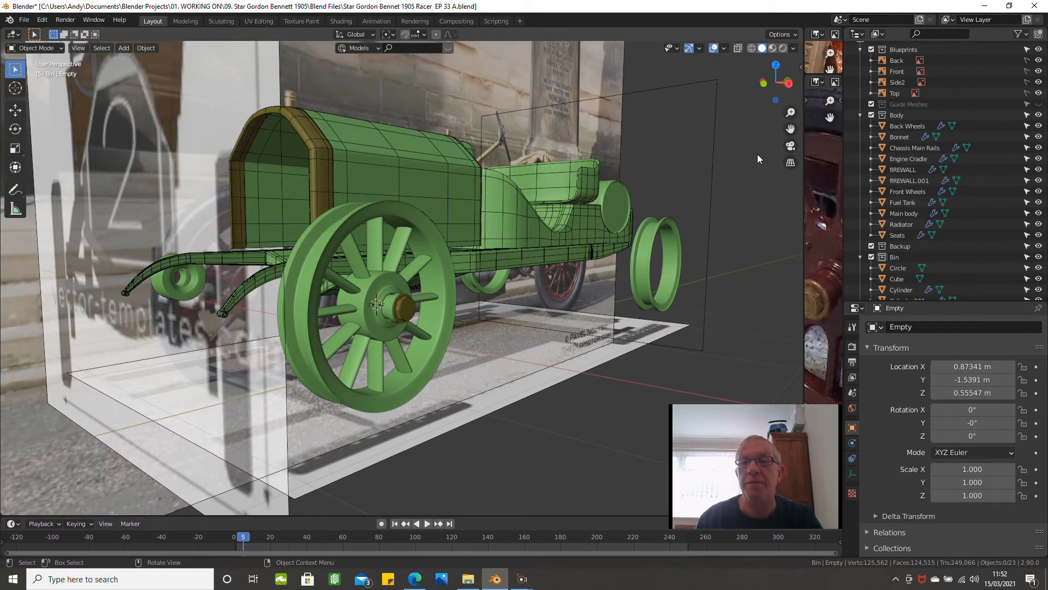
pyautogui.click(872, 49)
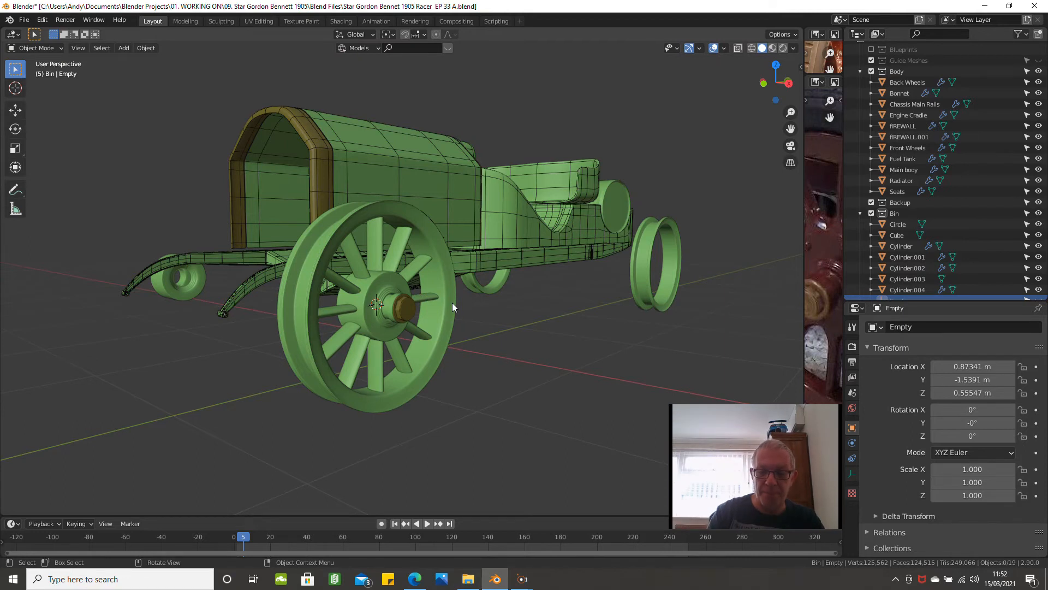
pyautogui.press('KP_3')
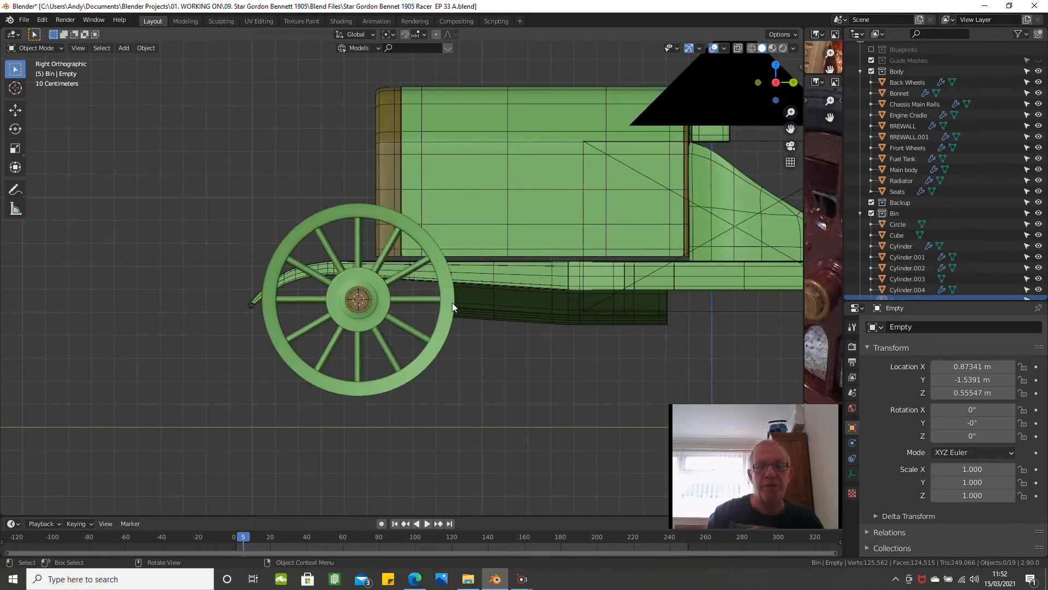
pyautogui.scroll(-1, 398, 305)
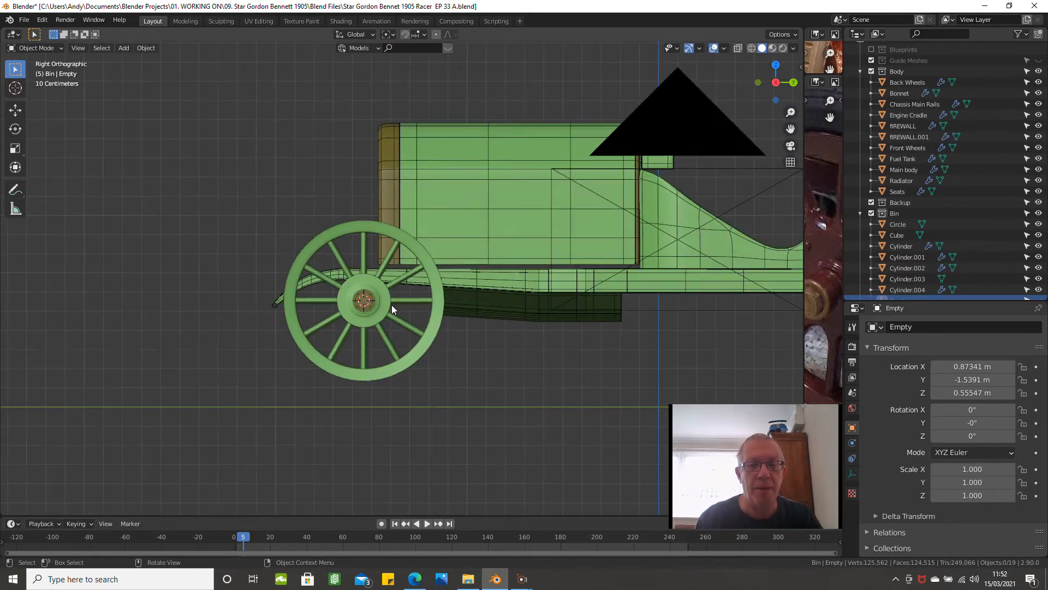
pyautogui.scroll(-1, 400, 316)
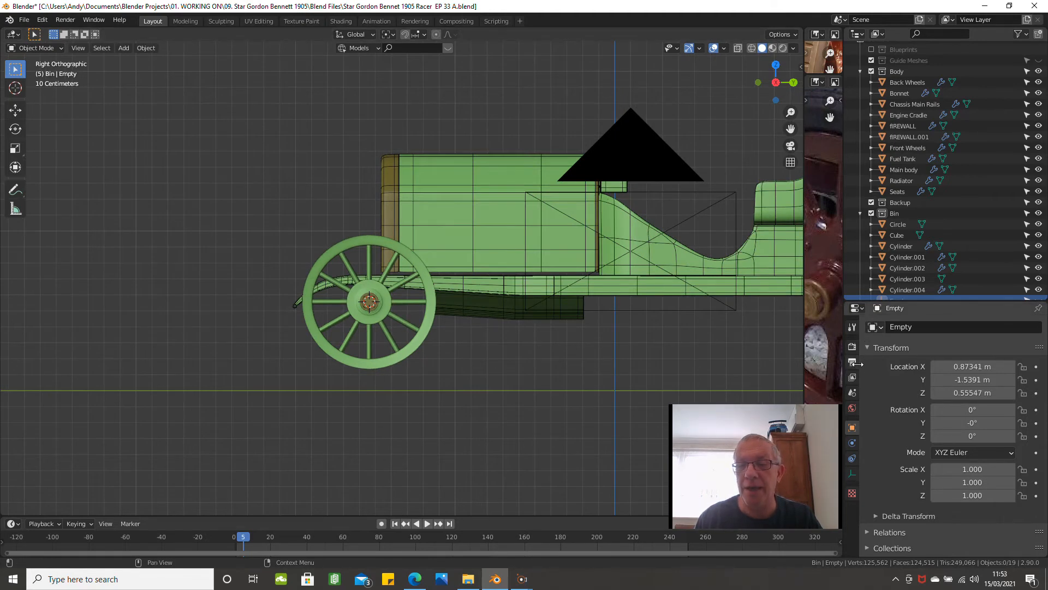
# - Add a Mirror modifier on the X axis to the front wheel's spokes
pyautogui.click(395, 342)
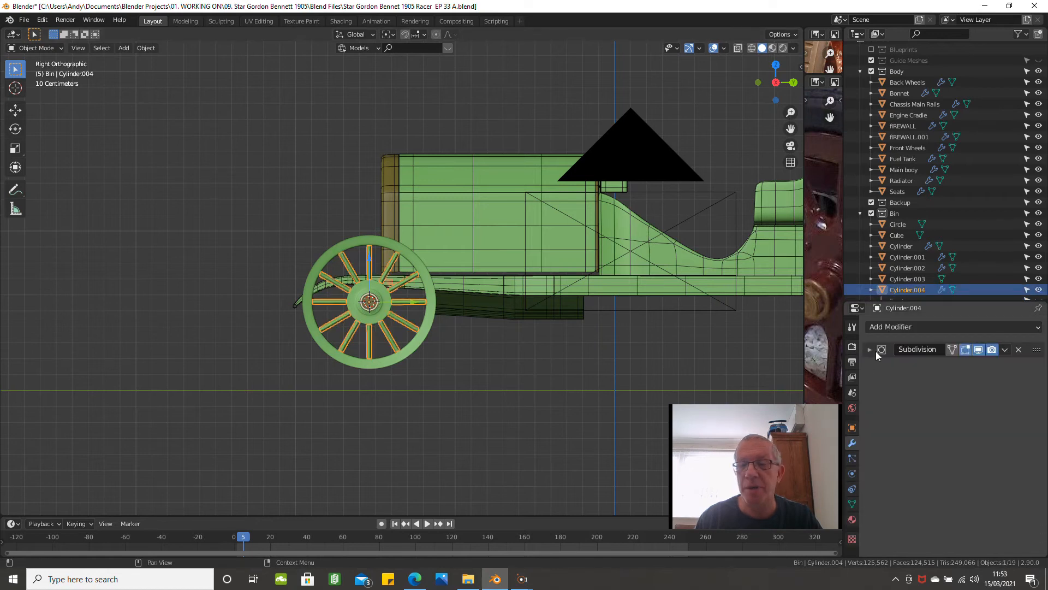
pyautogui.click(885, 327)
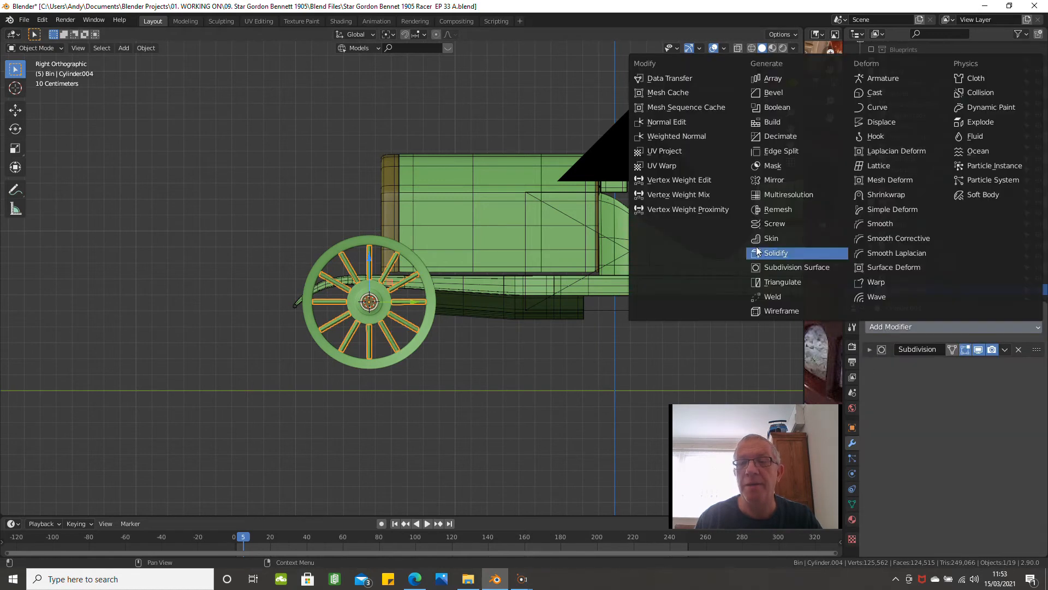
pyautogui.click(781, 182)
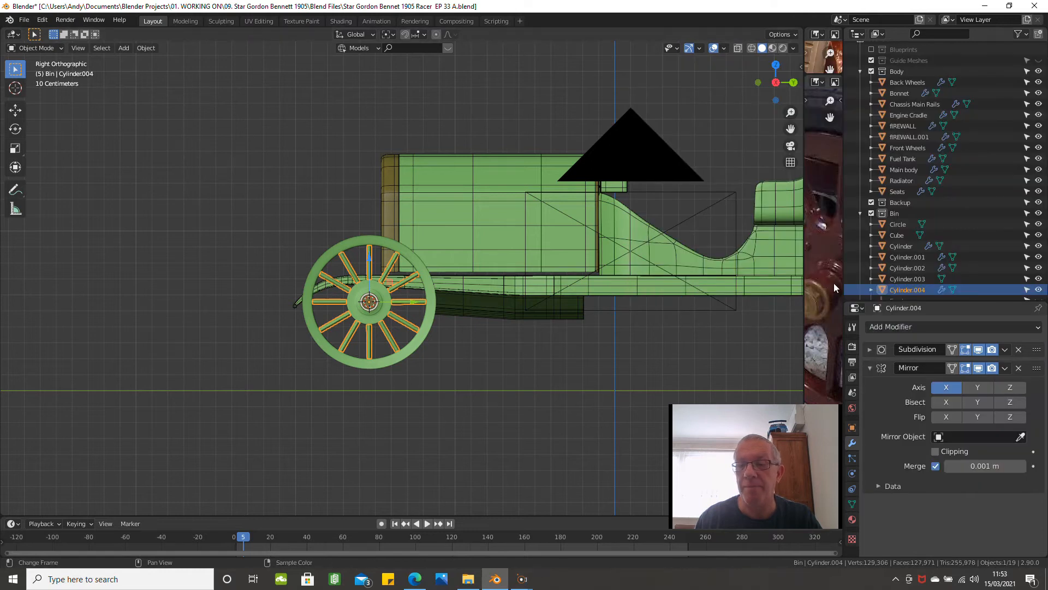
pyautogui.moveTo(549, 381)
pyautogui.mouseDown(button='middle')
pyautogui.moveTo(539, 381)
pyautogui.moveTo(591, 384)
pyautogui.moveTo(544, 374)
pyautogui.mouseUp(button='middle')
pyautogui.press('KP_3')
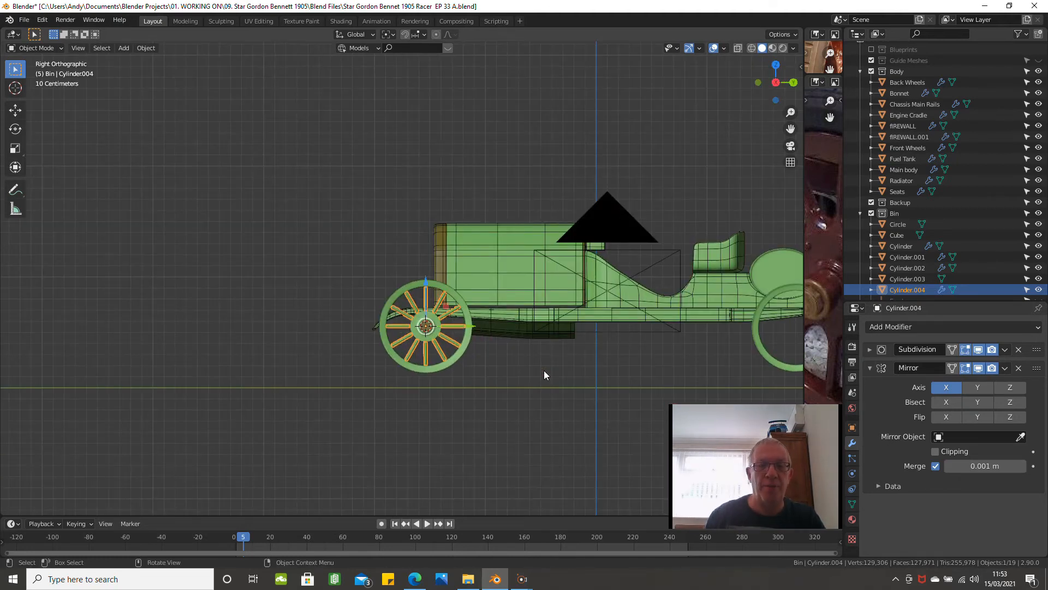
# - Snap the 3D cursor to the world origin while keeping the wheel spokes selected
pyautogui.scroll(3, 418, 372)
pyautogui.scroll(1, 387, 341)
pyautogui.scroll(1, 393, 341)
pyautogui.scroll(-2, 508, 370)
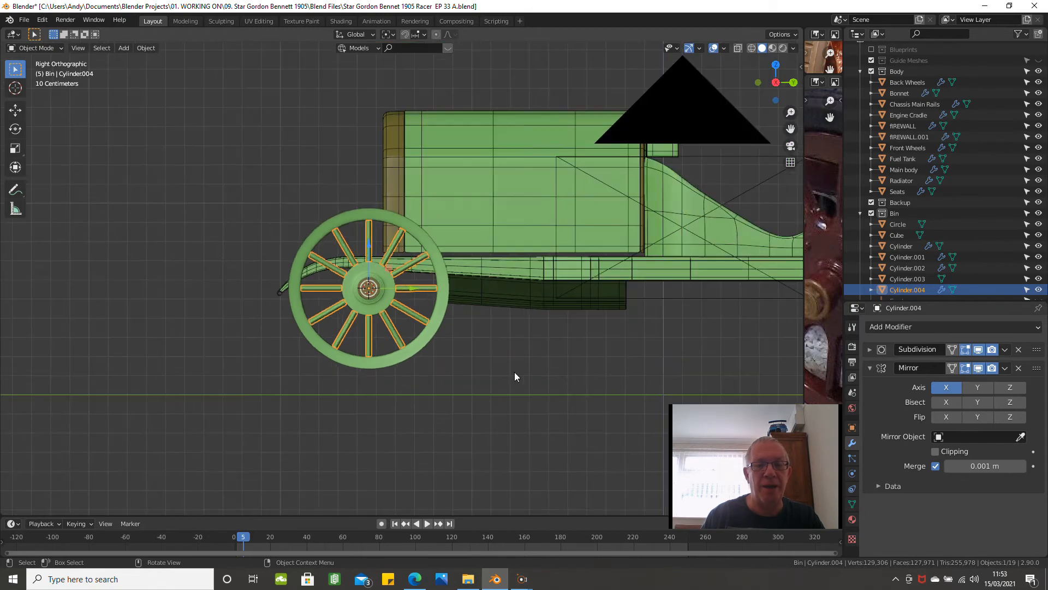
pyautogui.scroll(-2, 611, 378)
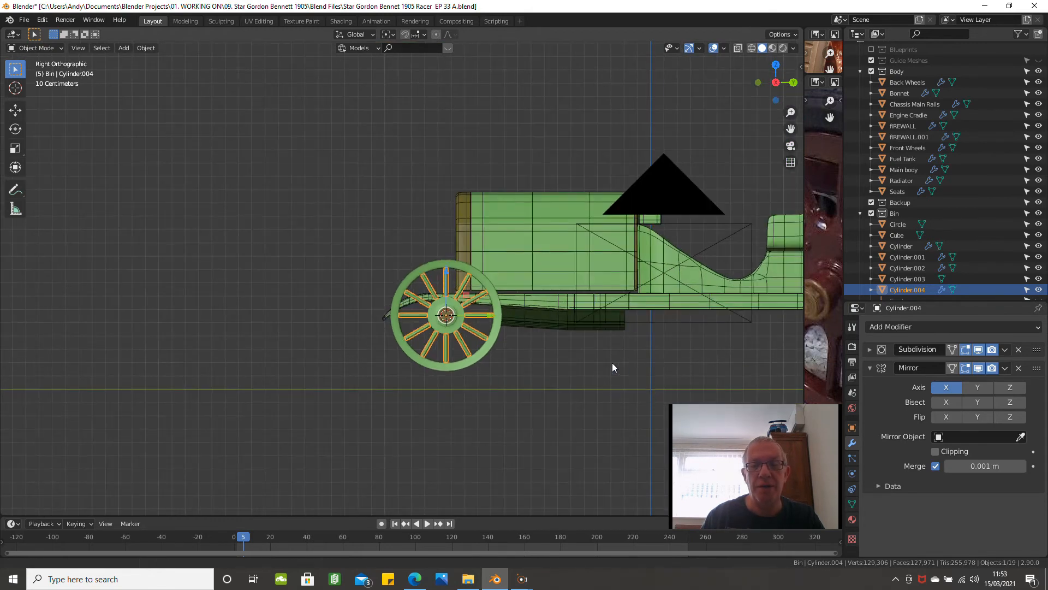
pyautogui.keyDown('shift'); pyautogui.moveTo(612, 362); pyautogui.dragTo(421, 355, button='middle'); pyautogui.keyUp('shift')
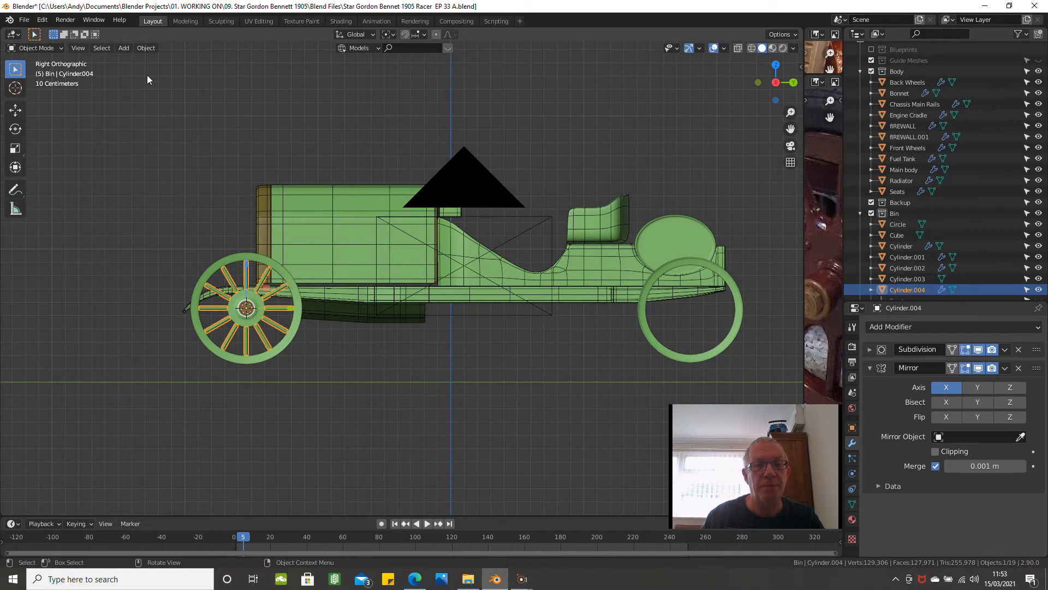
pyautogui.click(146, 48)
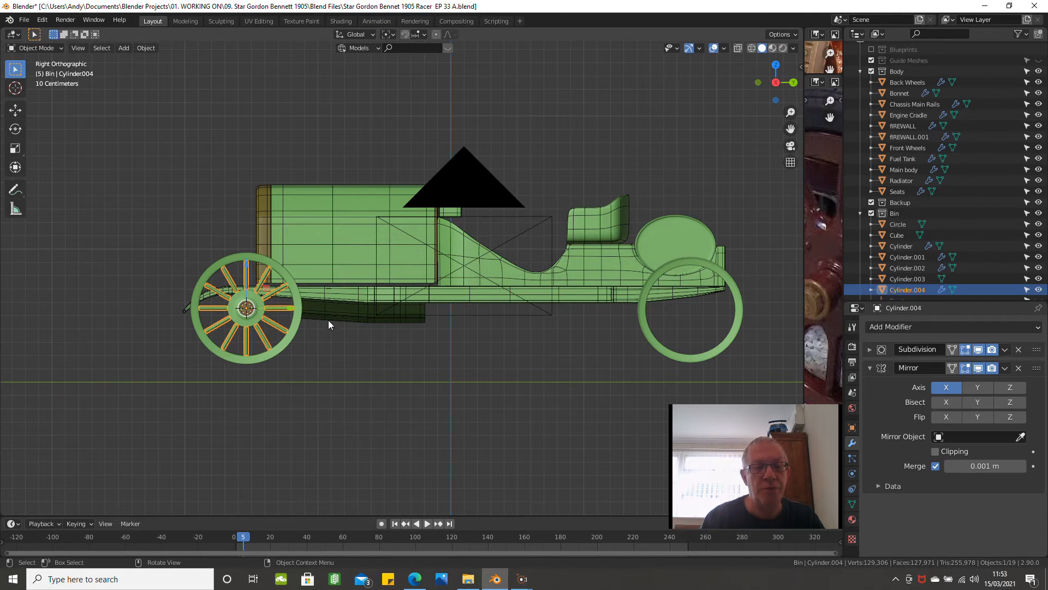
pyautogui.scroll(2, 264, 369)
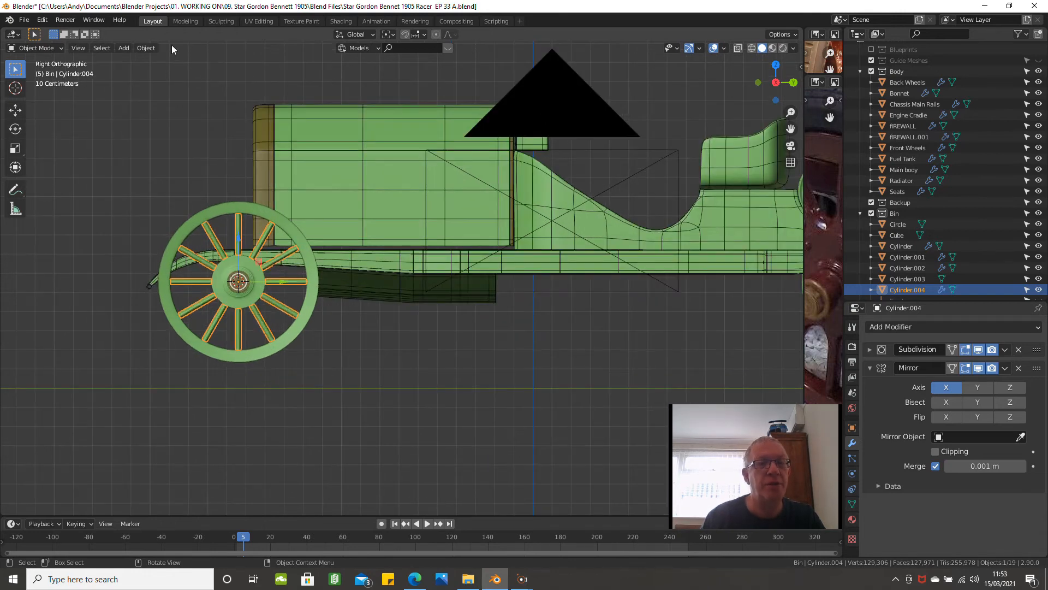
pyautogui.click(146, 48)
pyautogui.moveTo(148, 73)
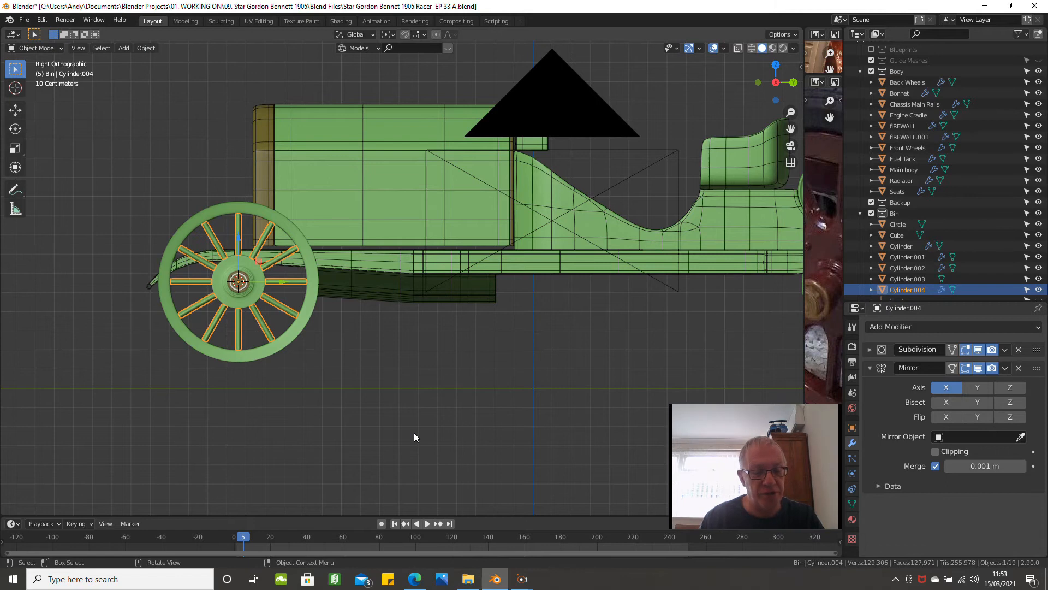
pyautogui.hotkey('shift', 's')
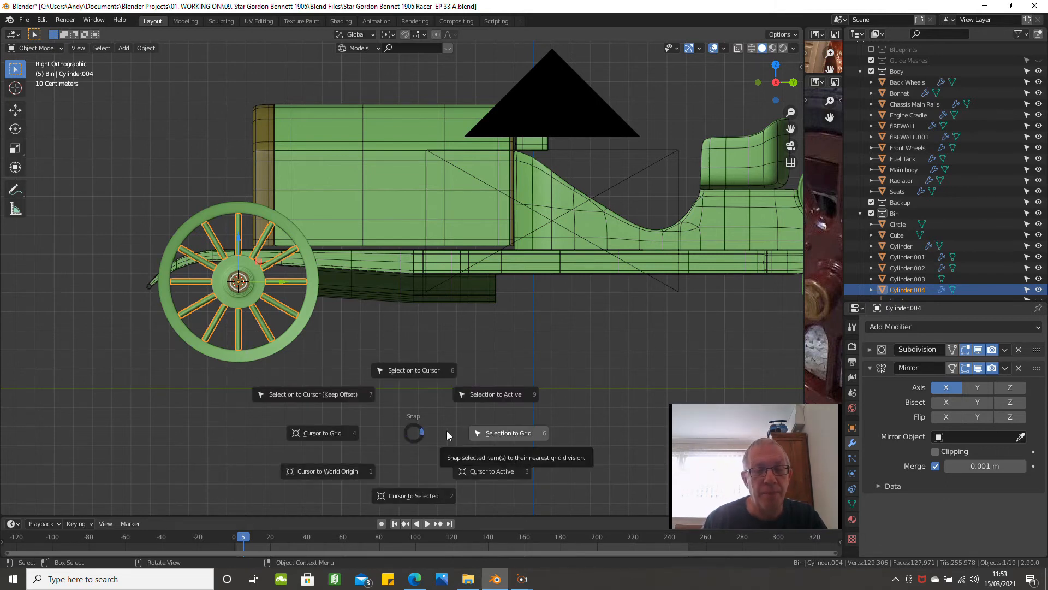
pyautogui.click(348, 472)
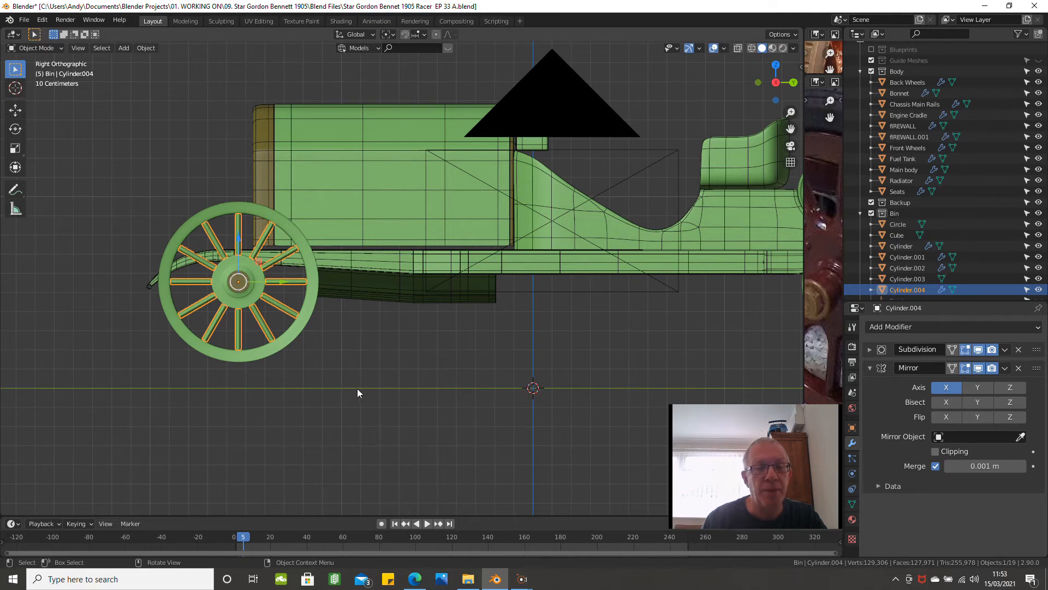
# - Set the origins of the front wheel's spokes and the Front Wheels rim to the 3D cursor
pyautogui.click(147, 48)
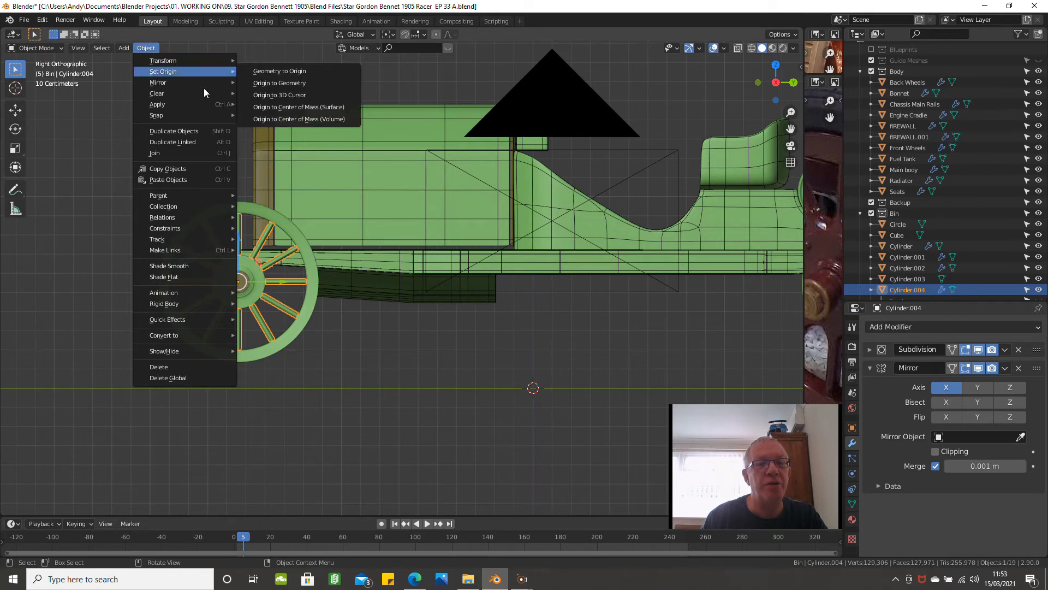
pyautogui.click(266, 94)
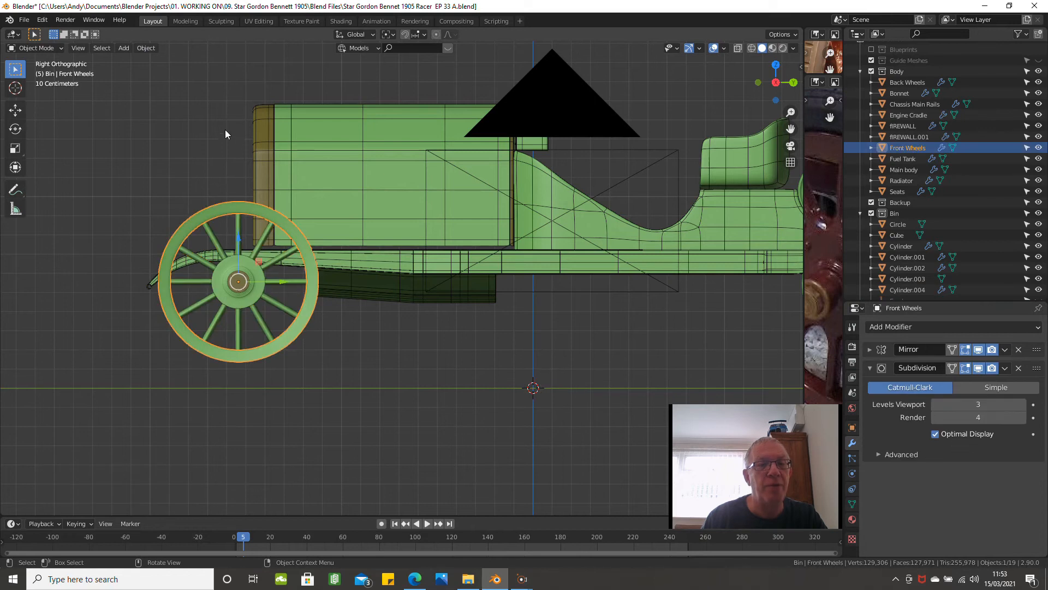
pyautogui.click(147, 48)
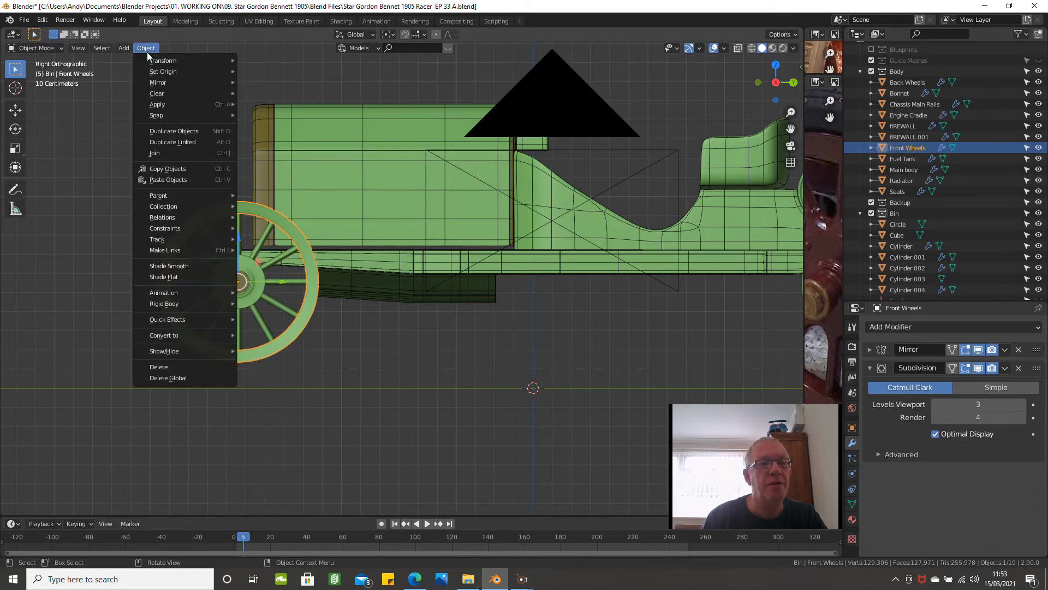
pyautogui.moveTo(156, 73)
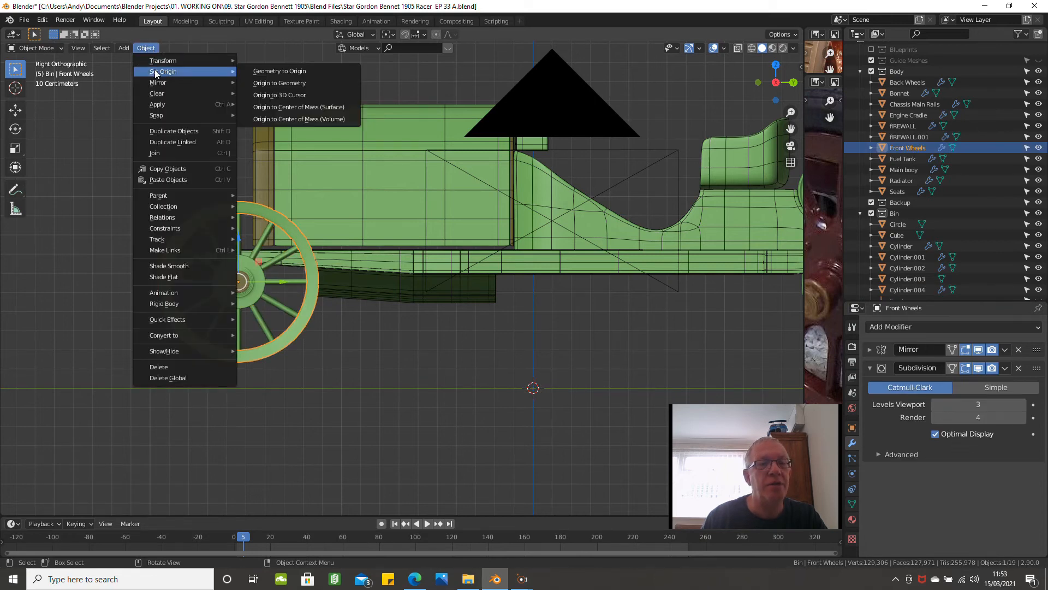
pyautogui.click(264, 94)
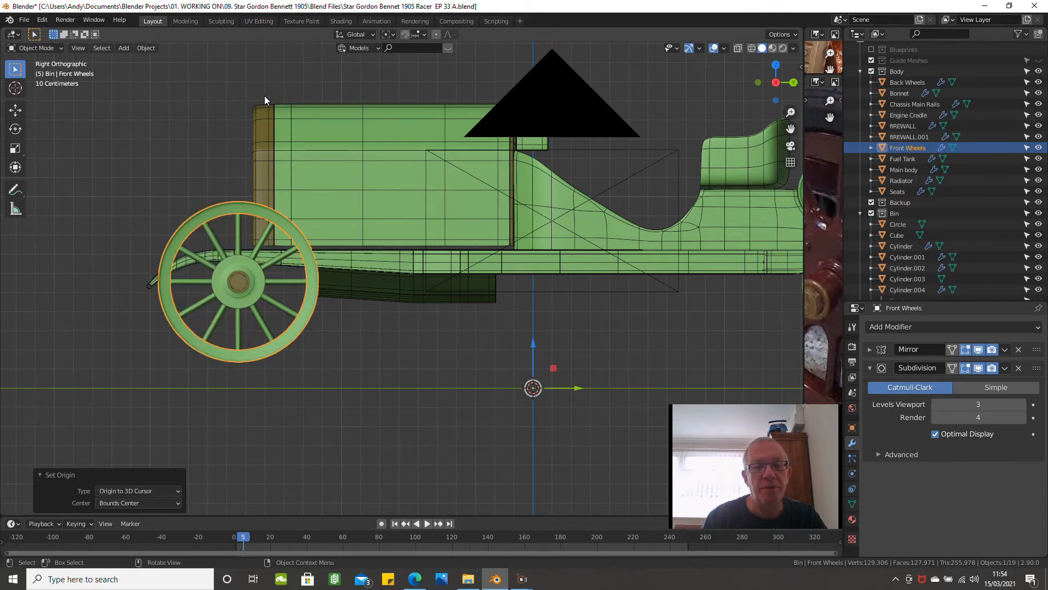
# - Examine both front wheels from several angles to check that rim, spokes and hub are mirrored across the car
pyautogui.click(256, 294)
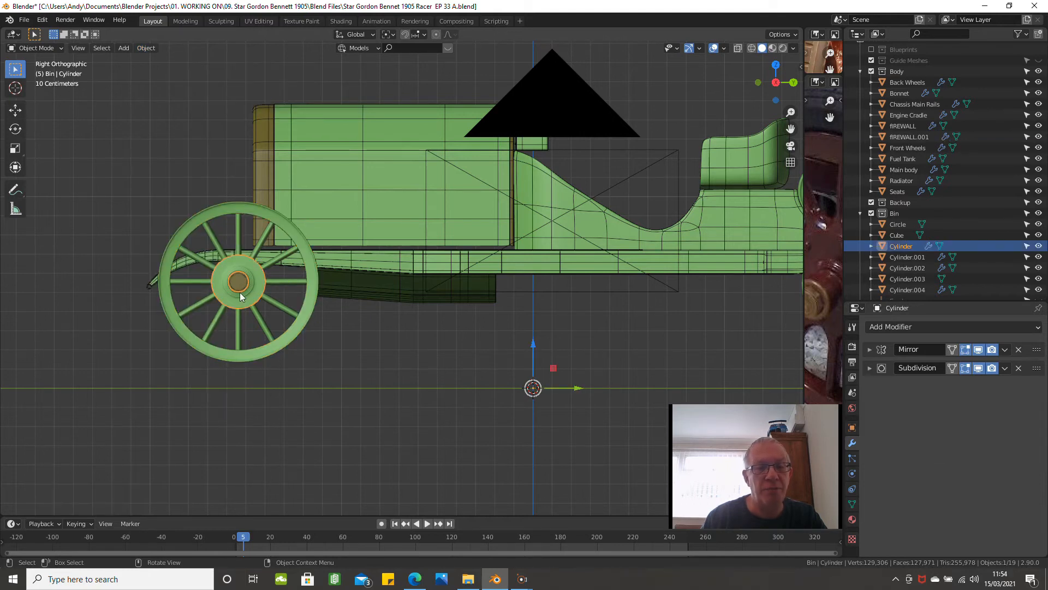
pyautogui.moveTo(239, 289); pyautogui.dragTo(261, 274, button='middle')
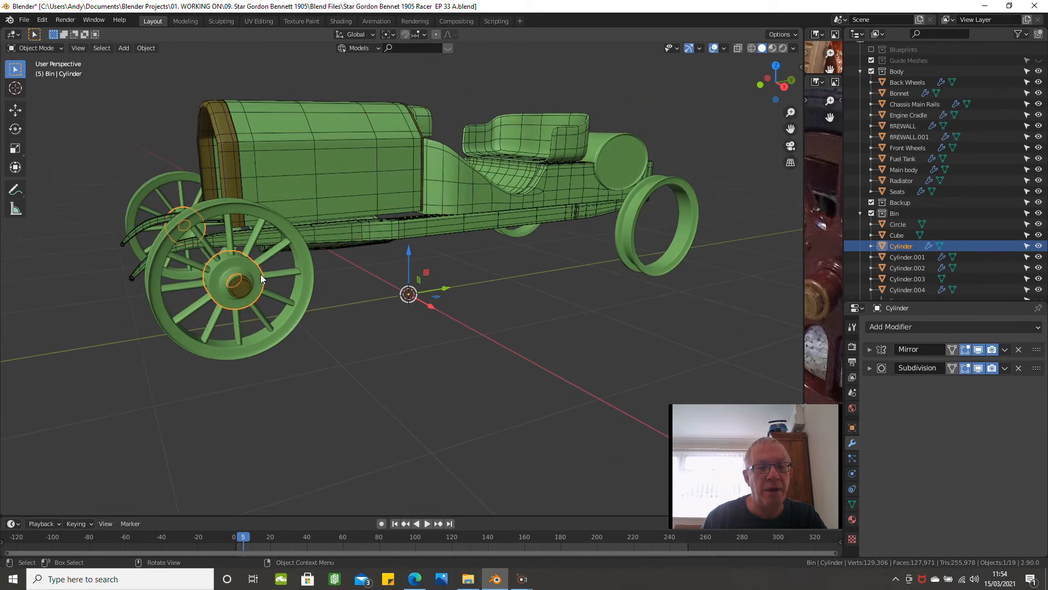
pyautogui.click(251, 289)
pyautogui.scroll(-2, 270, 297)
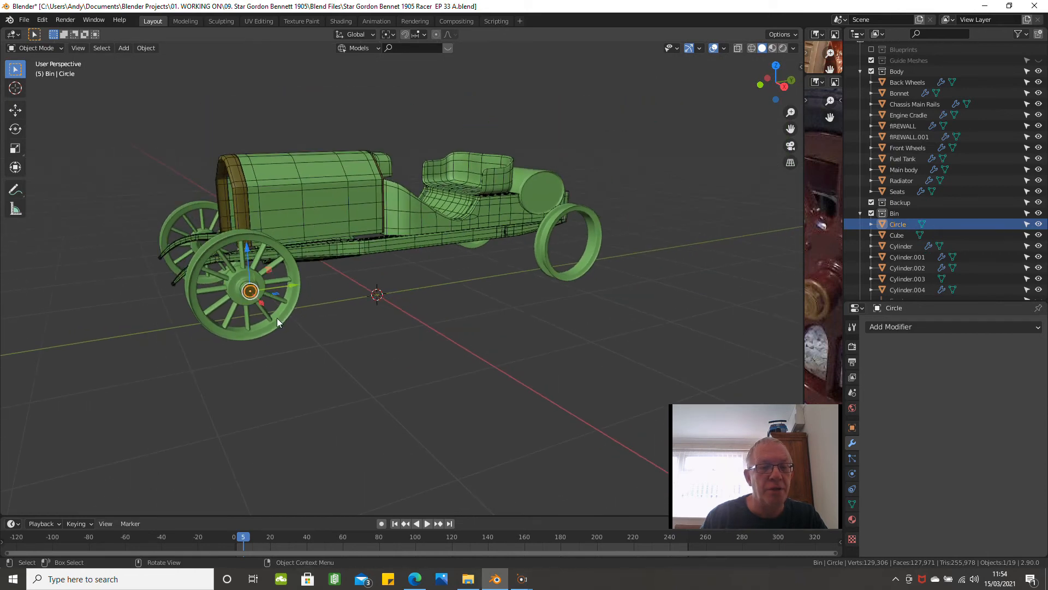
pyautogui.scroll(3, 277, 318)
pyautogui.click(125, 370)
pyautogui.moveTo(126, 370); pyautogui.dragTo(193, 361, button='middle')
pyautogui.moveTo(113, 362); pyautogui.dragTo(279, 353, button='middle')
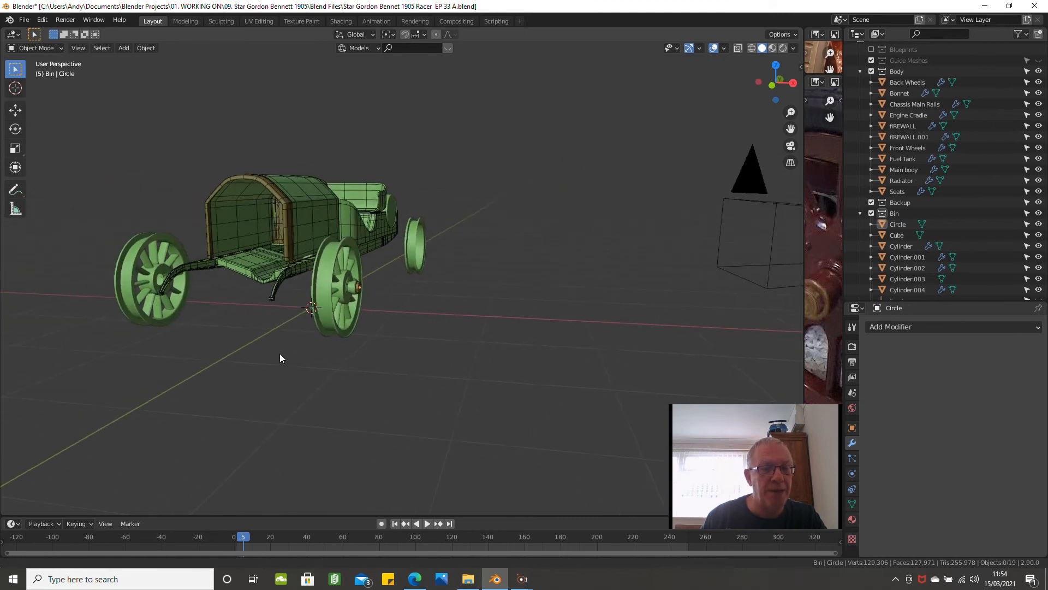
pyautogui.moveTo(175, 309); pyautogui.dragTo(393, 355, button='middle')
pyautogui.moveTo(467, 344)
pyautogui.mouseDown(button='middle')
pyautogui.moveTo(375, 344)
pyautogui.moveTo(581, 304)
pyautogui.moveTo(541, 324)
pyautogui.moveTo(467, 333)
pyautogui.mouseUp(button='middle')
pyautogui.moveTo(532, 339)
pyautogui.mouseDown(button='middle')
pyautogui.moveTo(501, 339)
pyautogui.moveTo(533, 336)
pyautogui.mouseUp(button='middle')
pyautogui.scroll(6, 533, 335)
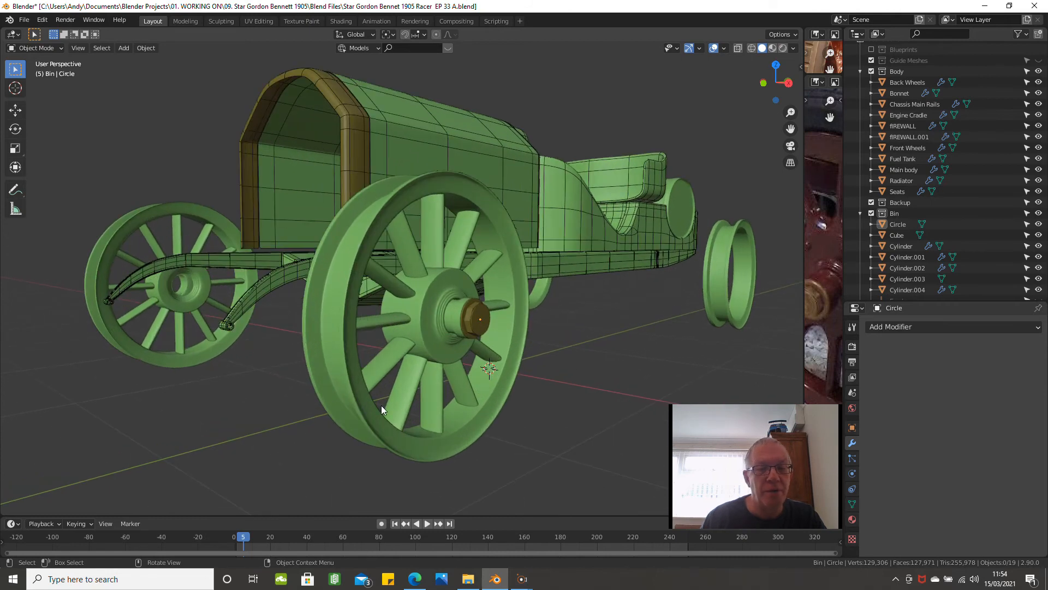
# - Hide the front wheel's rim, spokes and hub to expose the axle parts inside
pyautogui.click(371, 418)
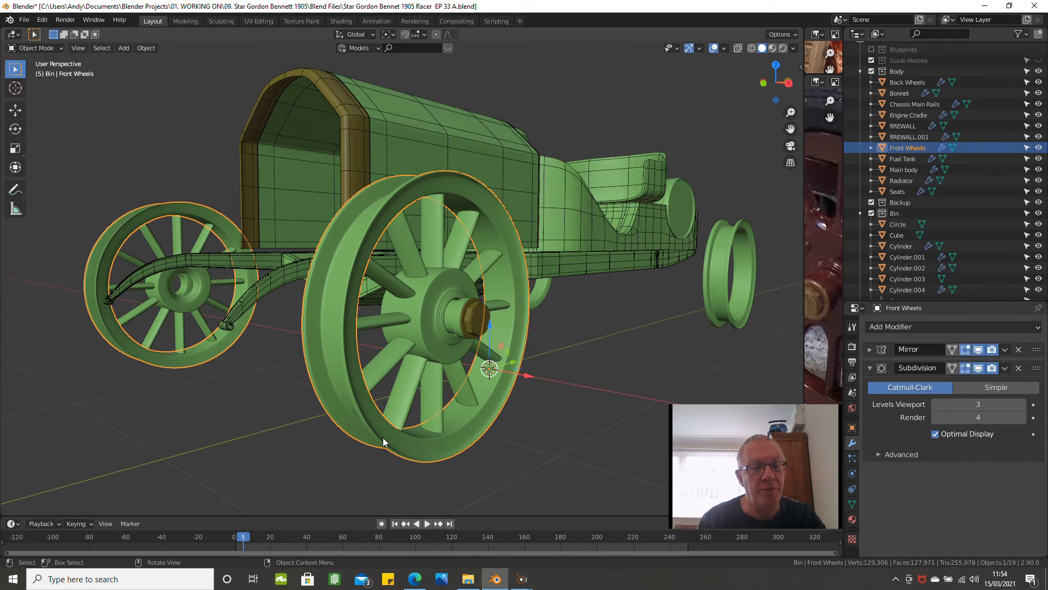
pyautogui.press('h')
pyautogui.click(388, 421)
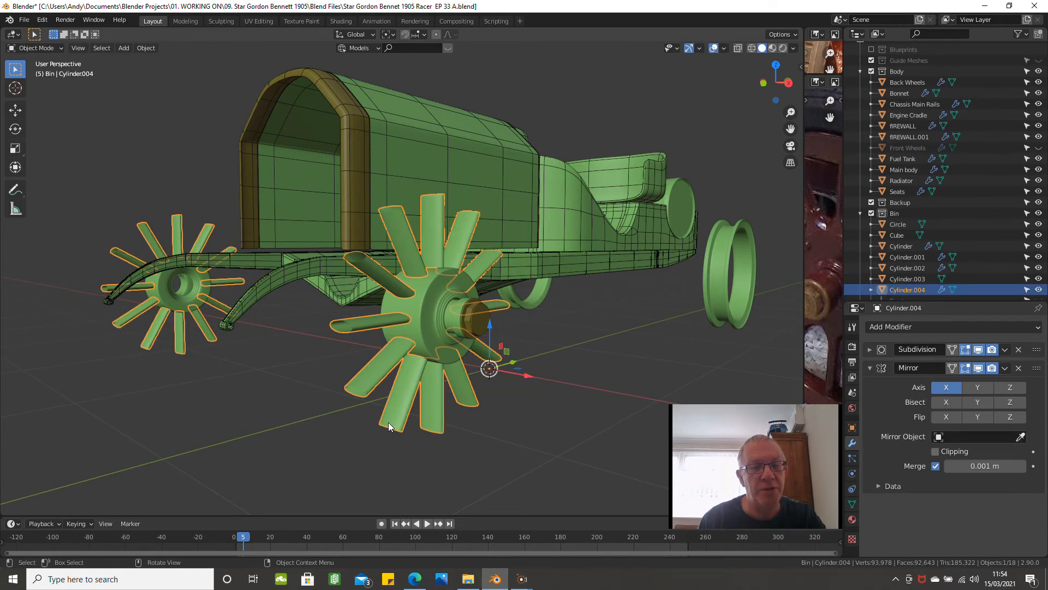
pyautogui.press('h')
pyautogui.click(431, 356)
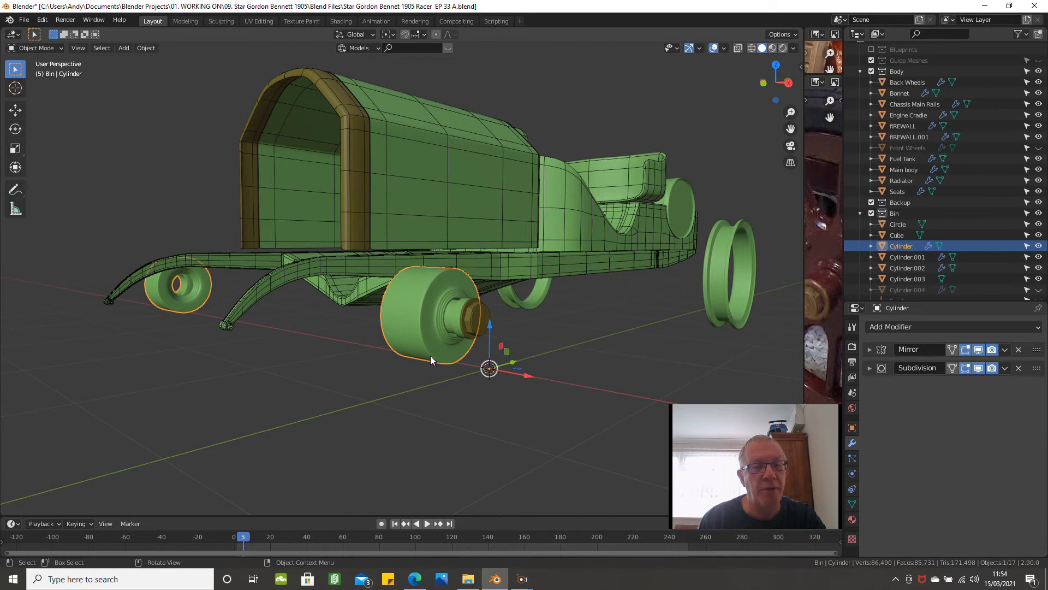
pyautogui.press('h')
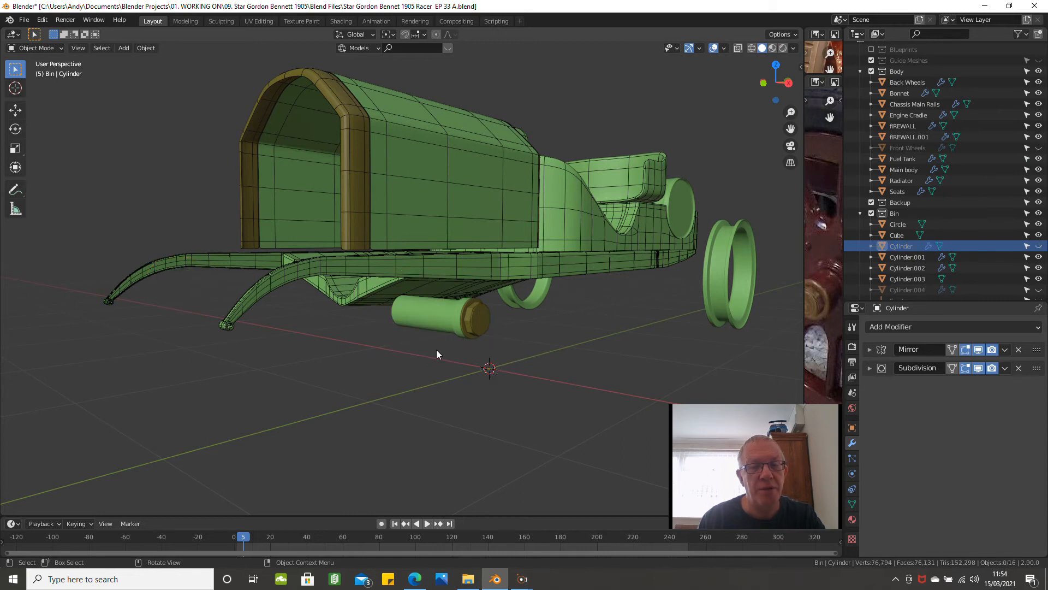
# - Enable the axle tube's Mirror modifier in the viewport and apply its location, hiding the tube when done
pyautogui.click(431, 323)
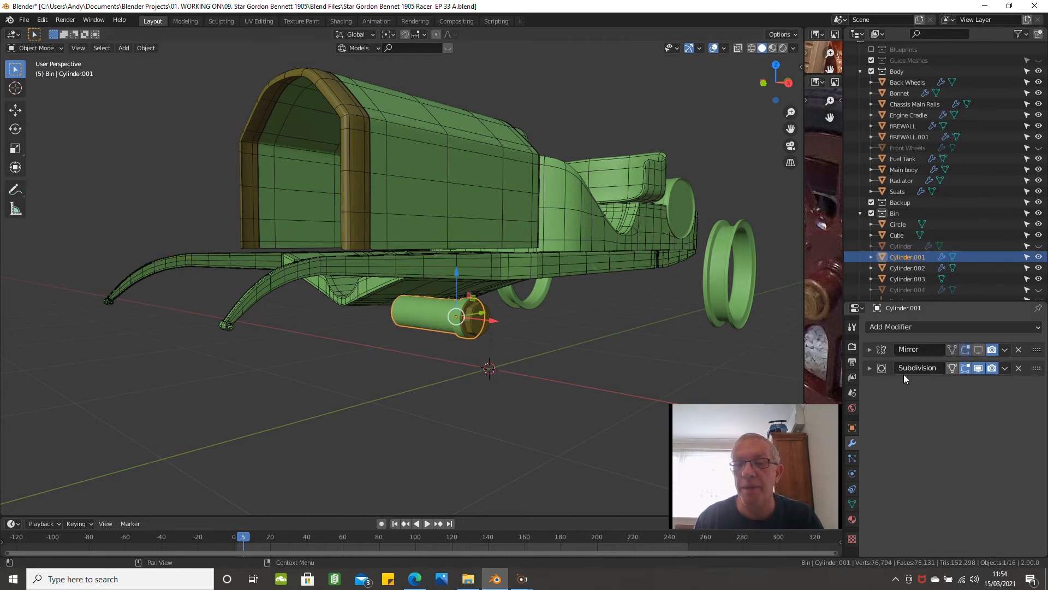
pyautogui.click(979, 350)
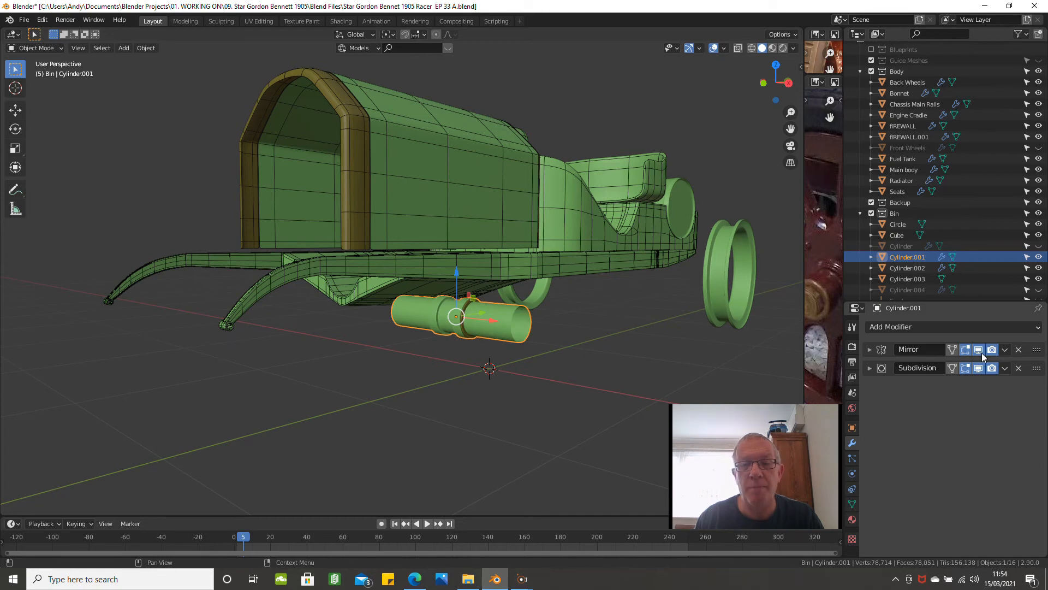
pyautogui.hotkey('ctrl', 'a')
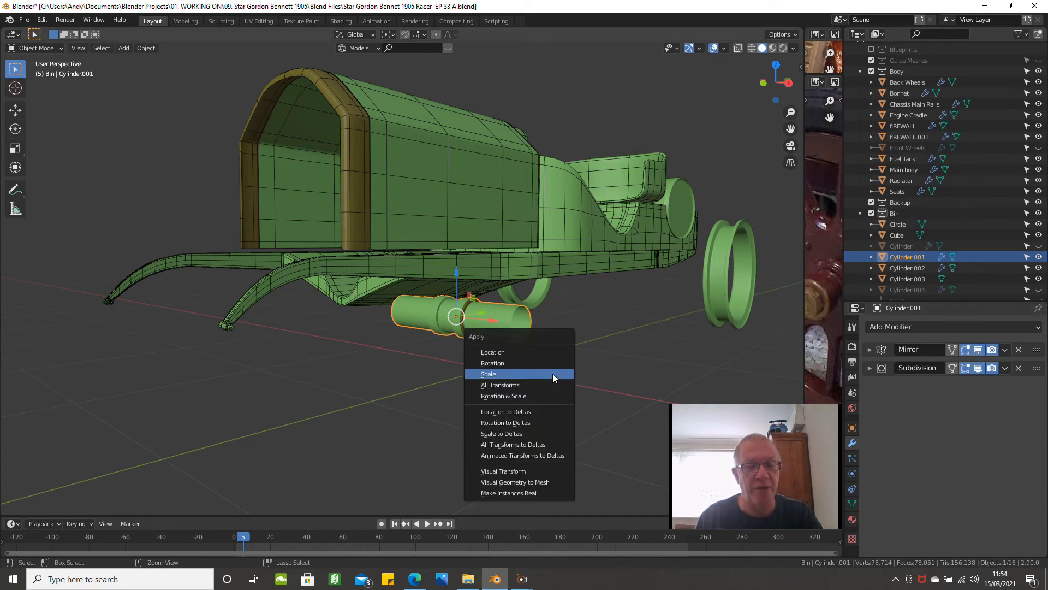
pyautogui.click(541, 352)
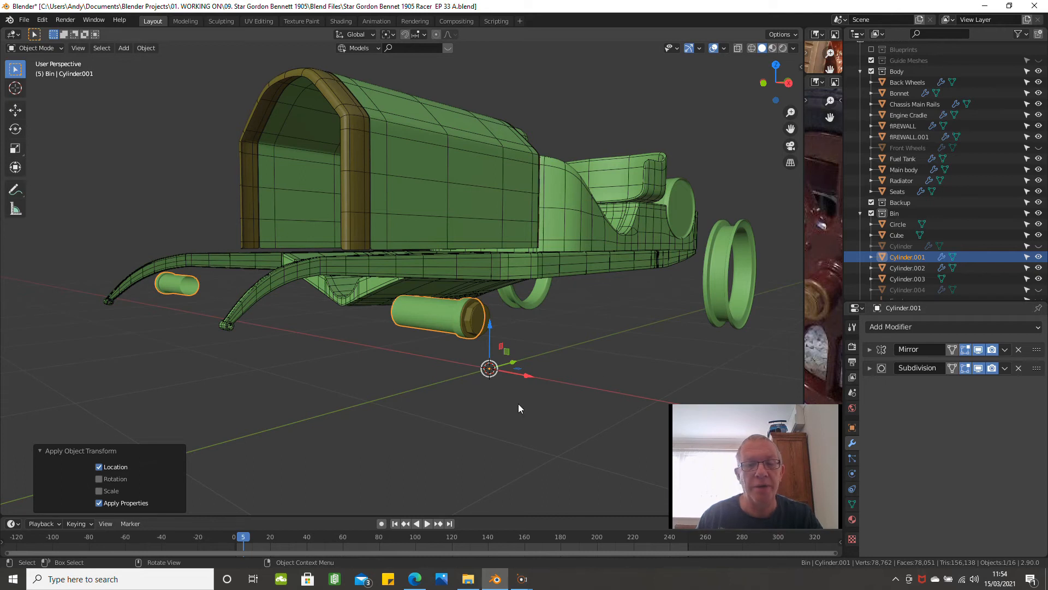
pyautogui.press('h')
# - Enable the Mirror modifier of the ring behind the hex nut in the viewport and apply its location, hiding the ring when done
pyautogui.scroll(2, 483, 406)
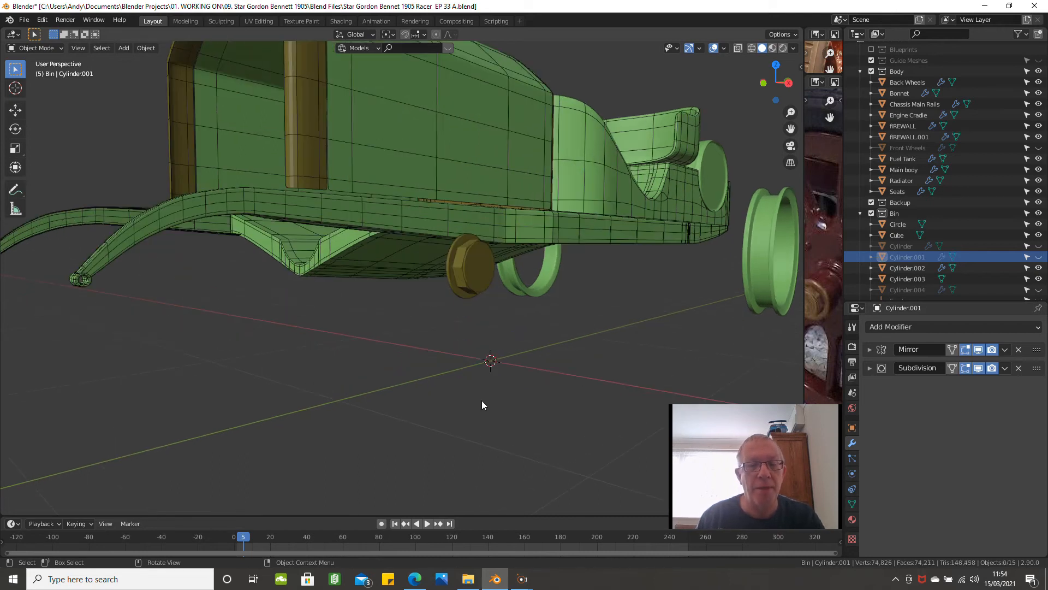
pyautogui.scroll(1, 478, 397)
pyautogui.scroll(1, 457, 287)
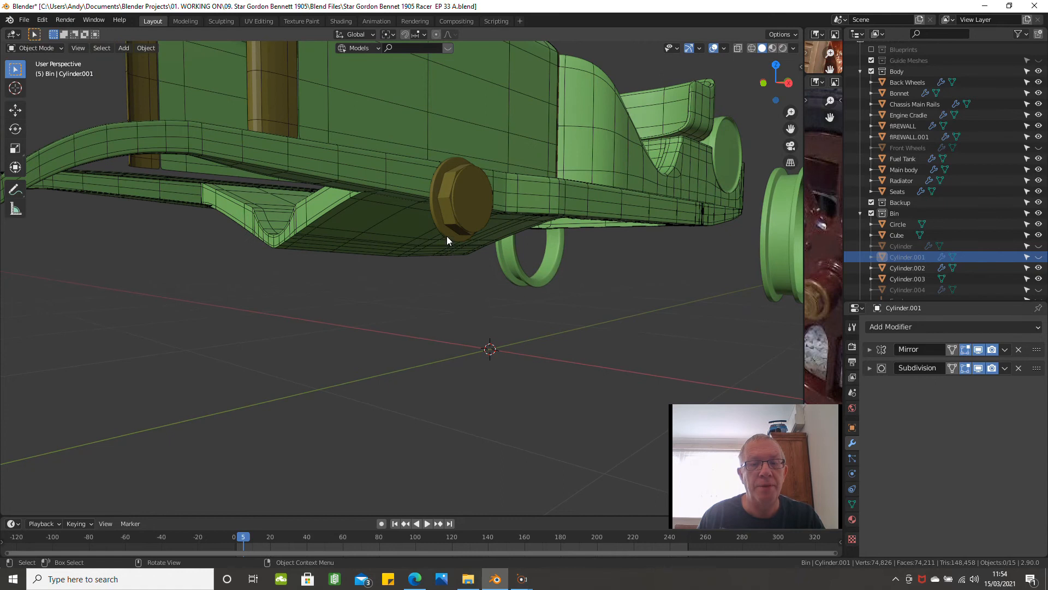
pyautogui.click(447, 236)
pyautogui.moveTo(457, 281); pyautogui.dragTo(491, 283, button='middle')
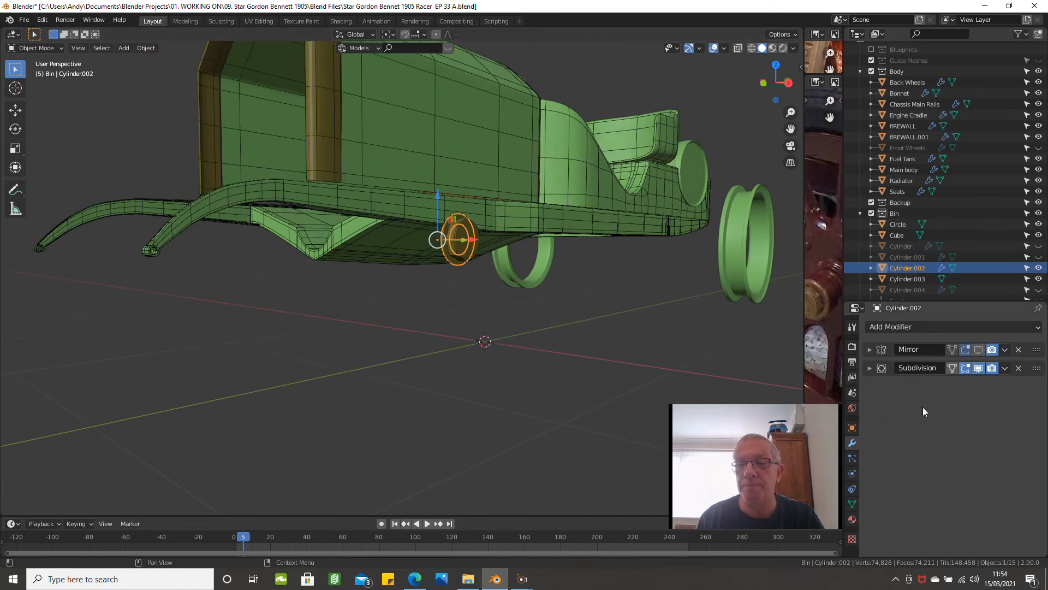
pyautogui.click(978, 349)
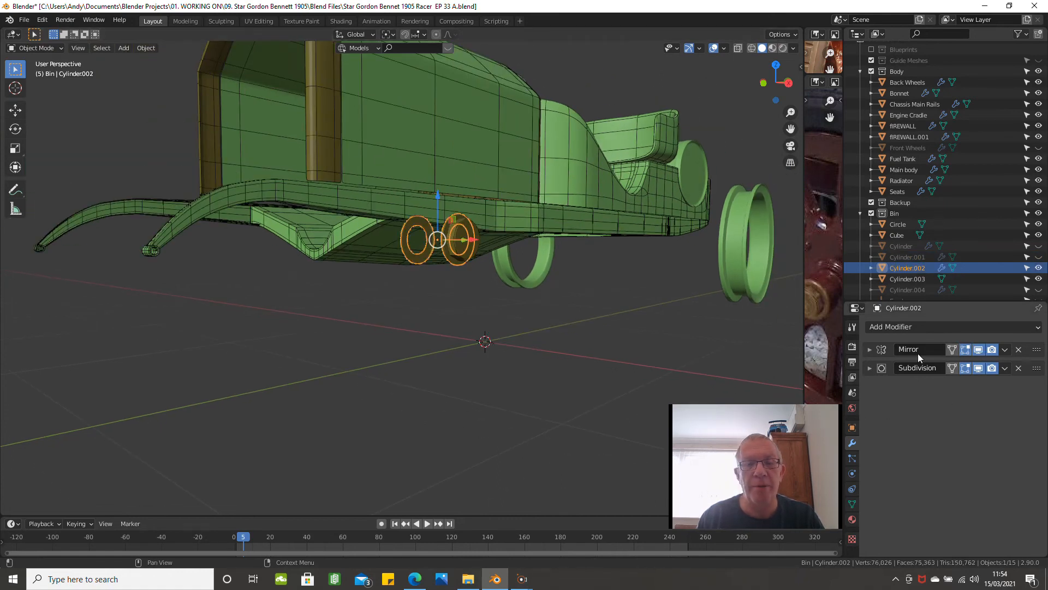
pyautogui.hotkey('ctrl', 'a')
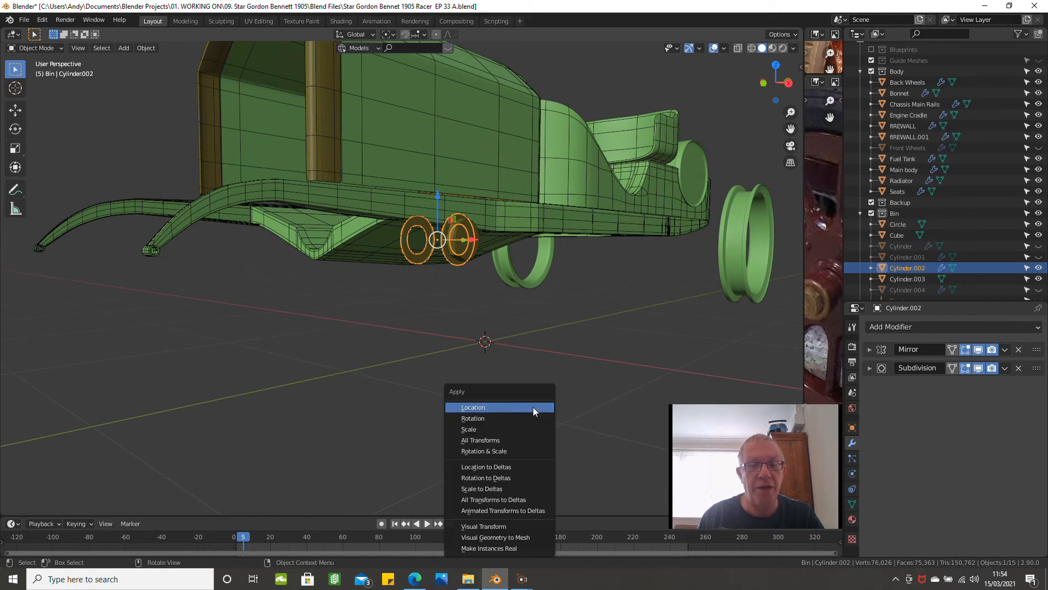
pyautogui.click(533, 407)
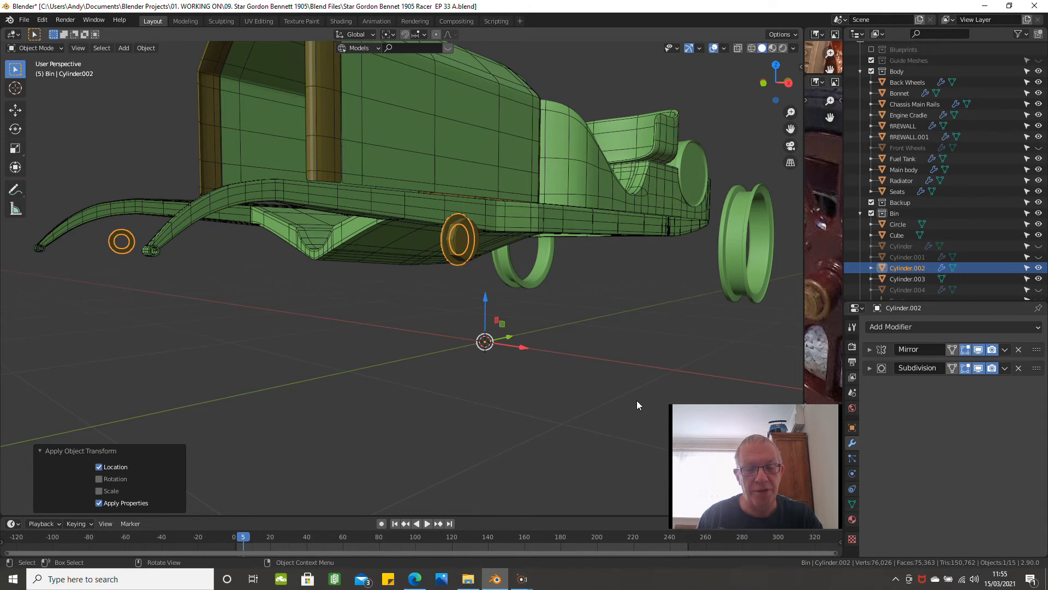
pyautogui.press('h')
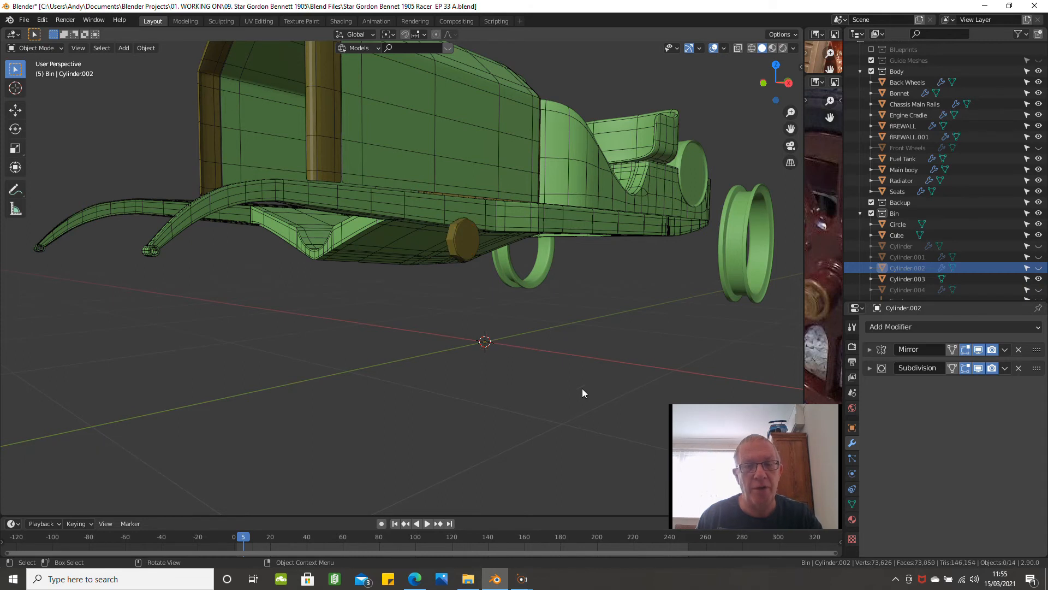
# - Add a Mirror modifier on the X axis to the hex nut (Cylinder.003) and apply its location
pyautogui.click(453, 252)
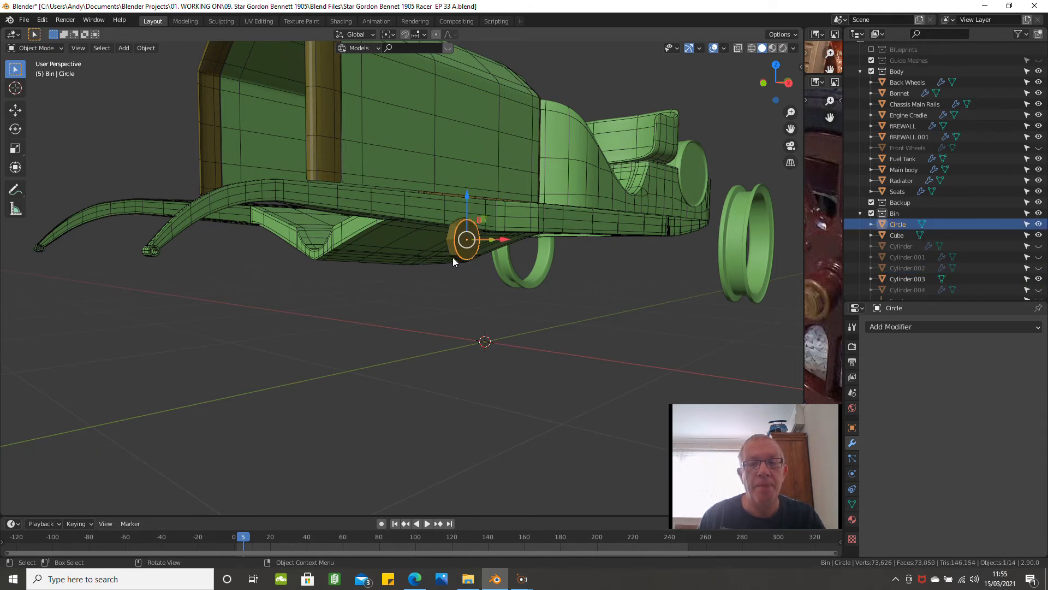
pyautogui.click(453, 257)
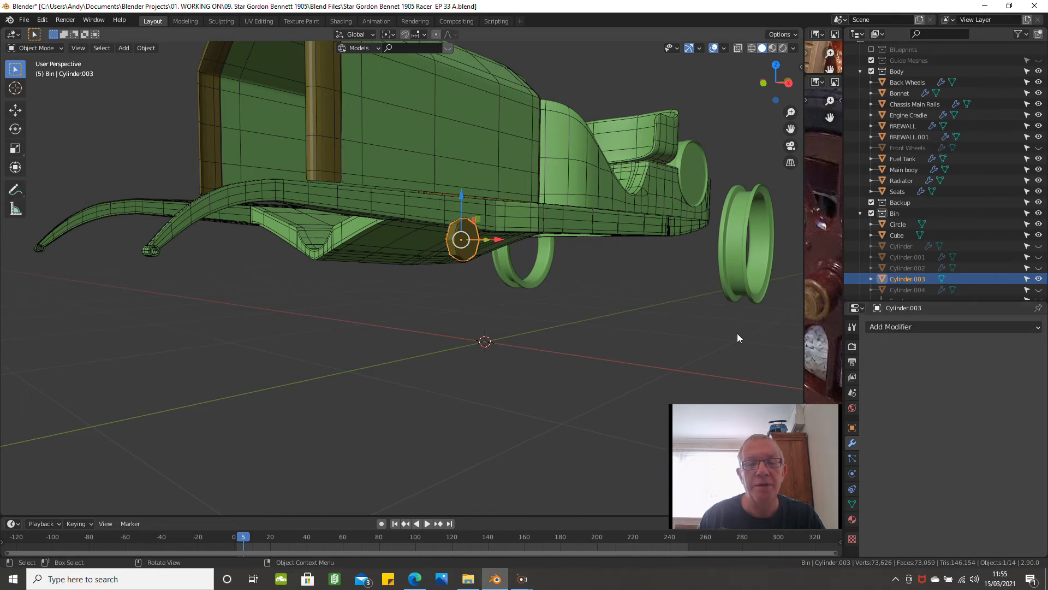
pyautogui.scroll(-2, 436, 335)
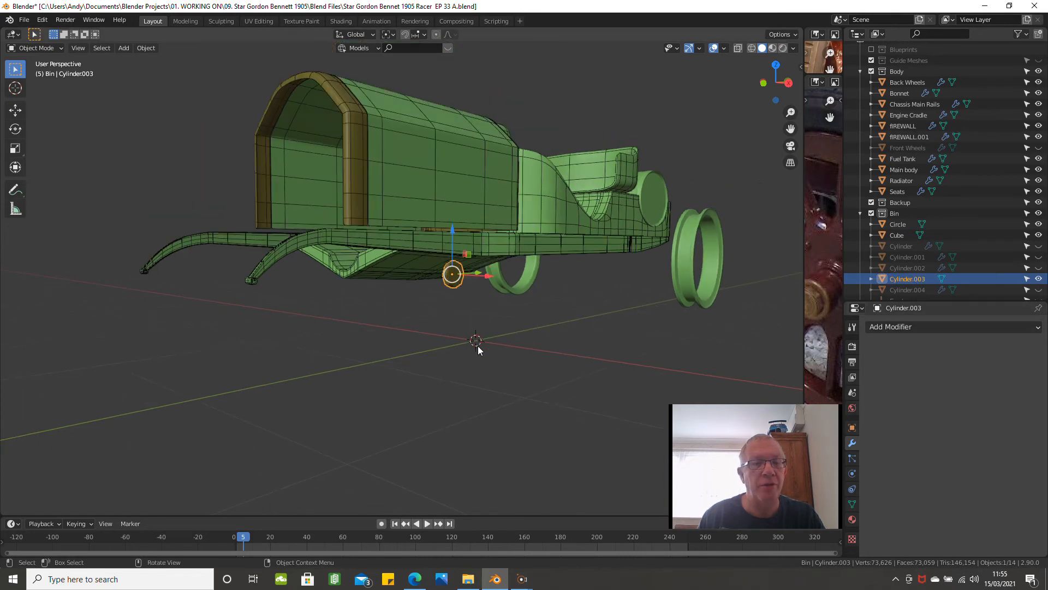
pyautogui.click(902, 324)
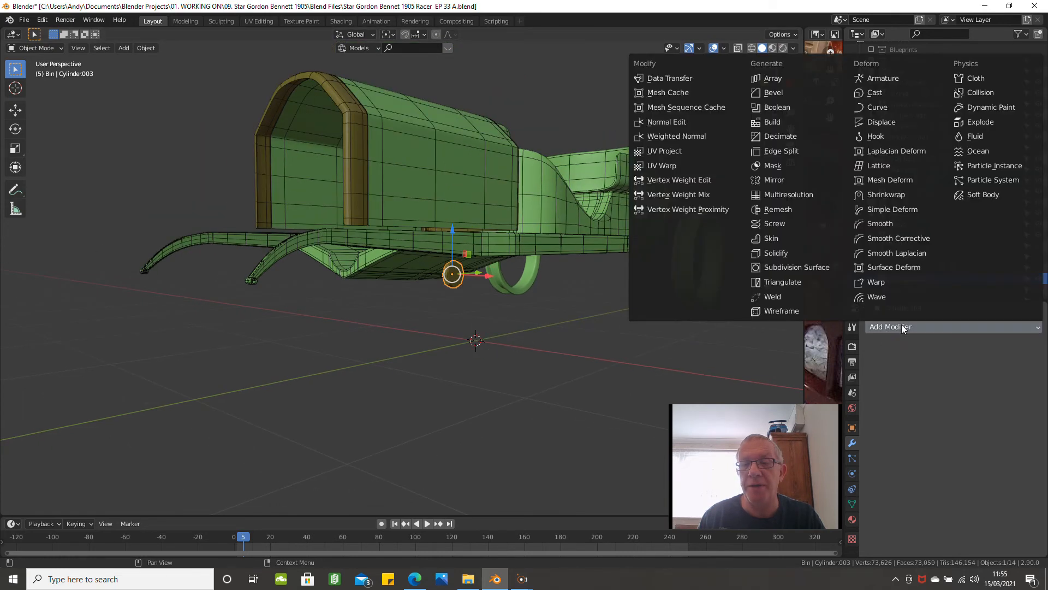
pyautogui.click(781, 180)
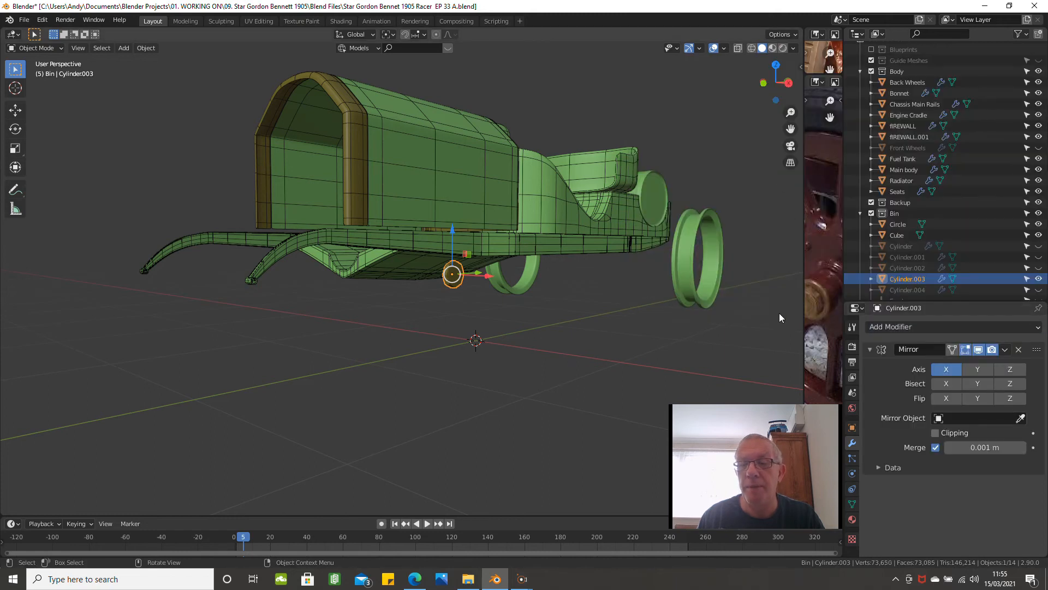
pyautogui.hotkey('ctrl', 'a')
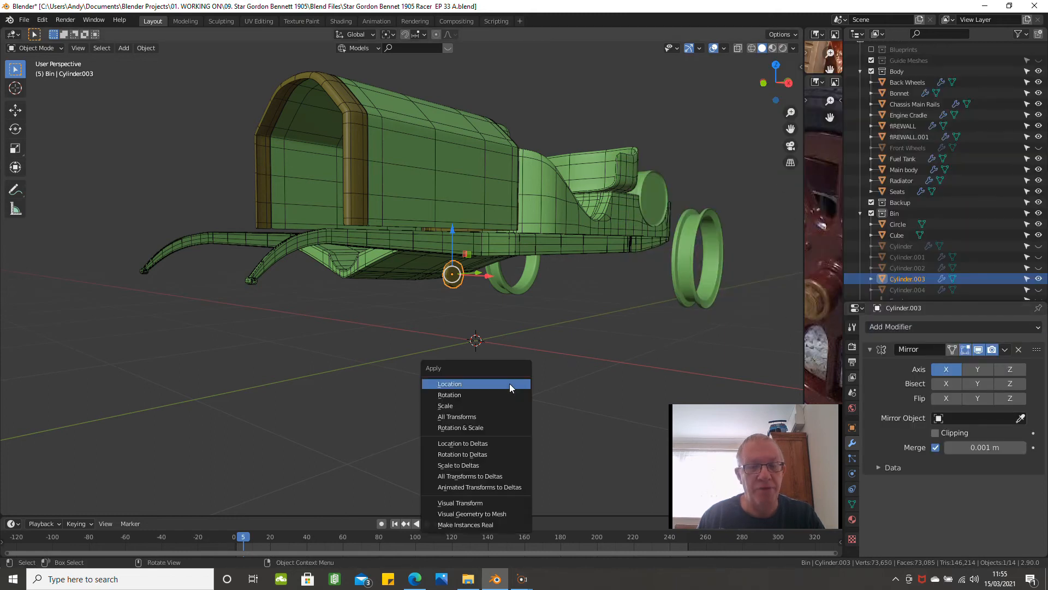
pyautogui.click(509, 383)
pyautogui.scroll(-1, 393, 356)
pyautogui.moveTo(393, 358); pyautogui.dragTo(449, 373, button='middle')
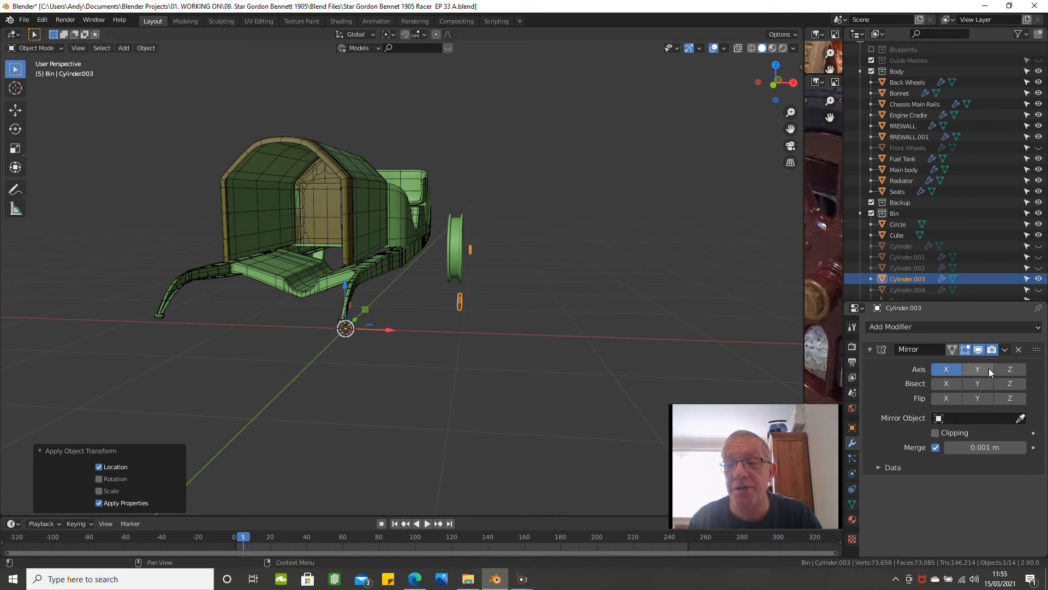
# - Change the hex nut's mirror axis from X to Z
pyautogui.click(1005, 369)
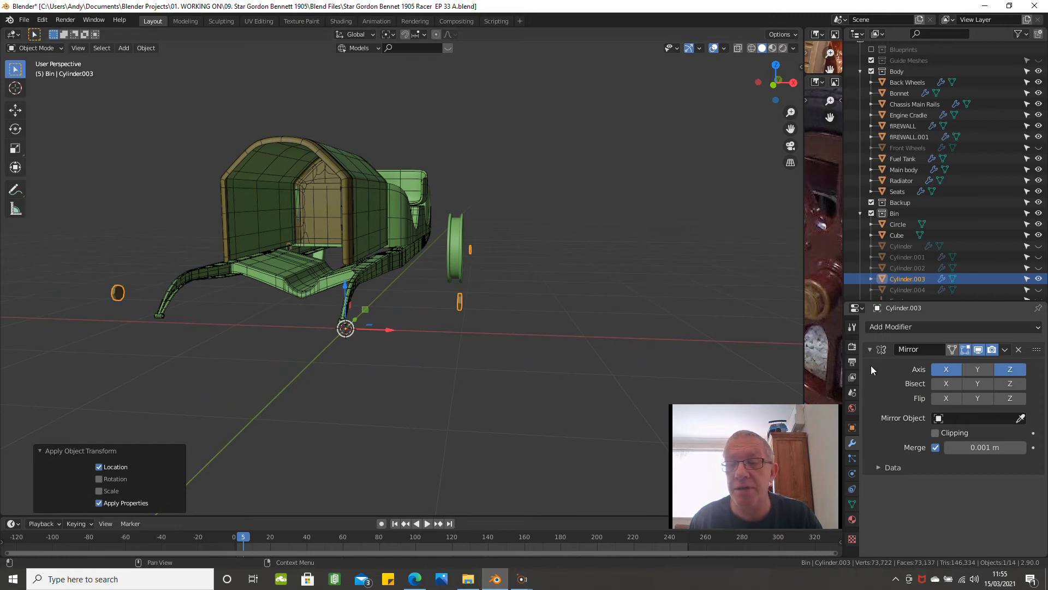
pyautogui.click(951, 365)
pyautogui.moveTo(546, 372); pyautogui.dragTo(472, 393, button='middle')
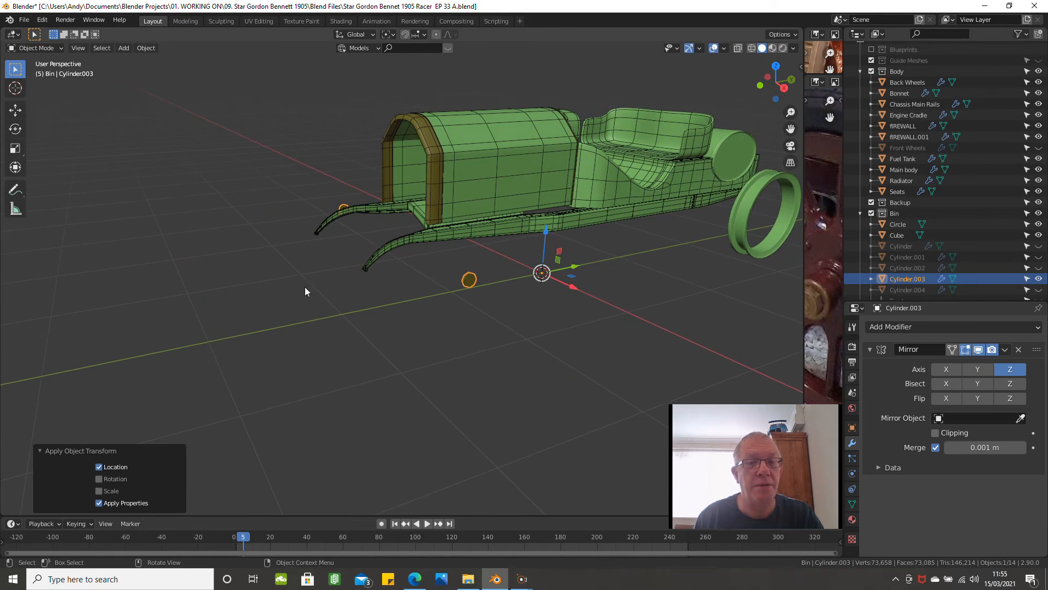
# - Apply all transforms to the hex nut (Cylinder.003)
pyautogui.click(155, 49)
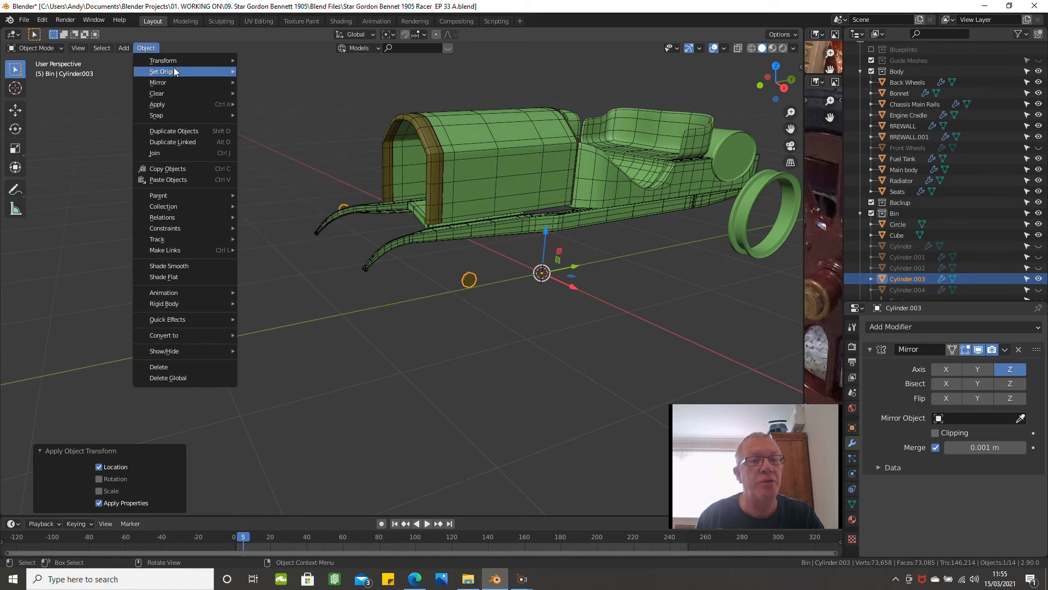
pyautogui.moveTo(176, 62)
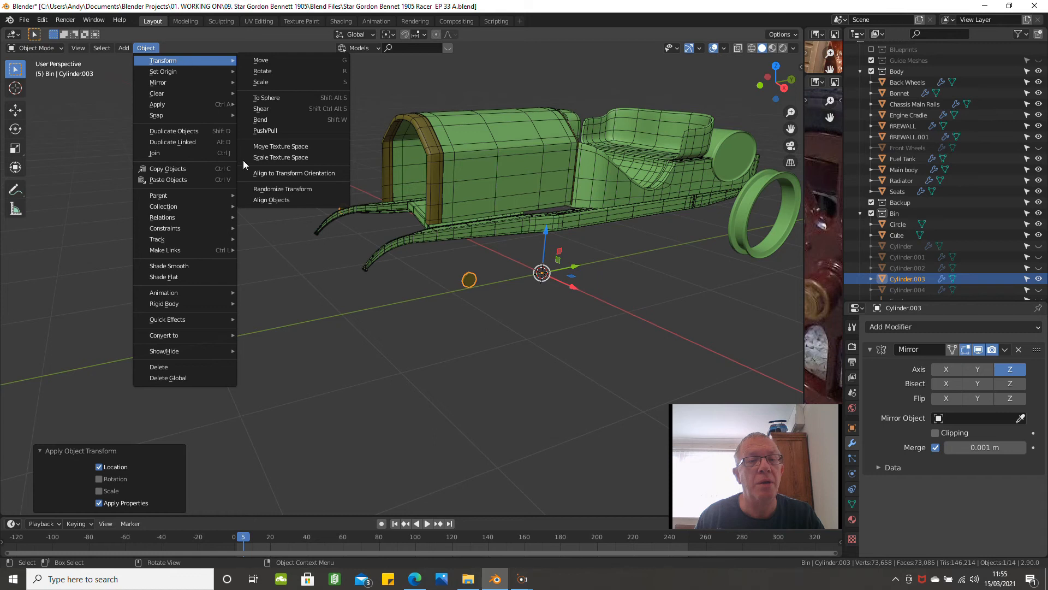
pyautogui.hotkey('ctrl', 'a')
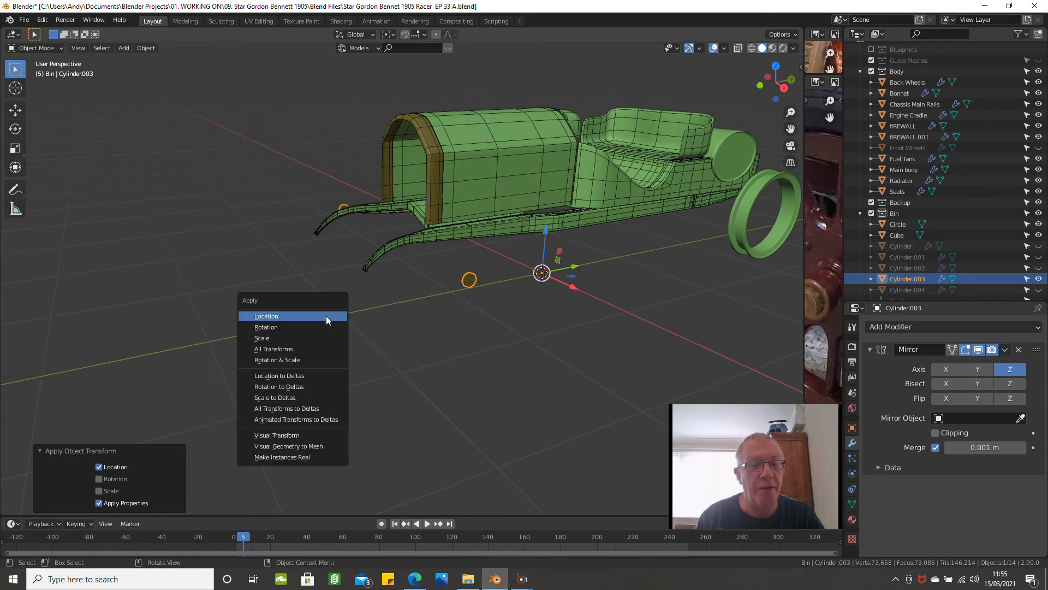
pyautogui.click(319, 347)
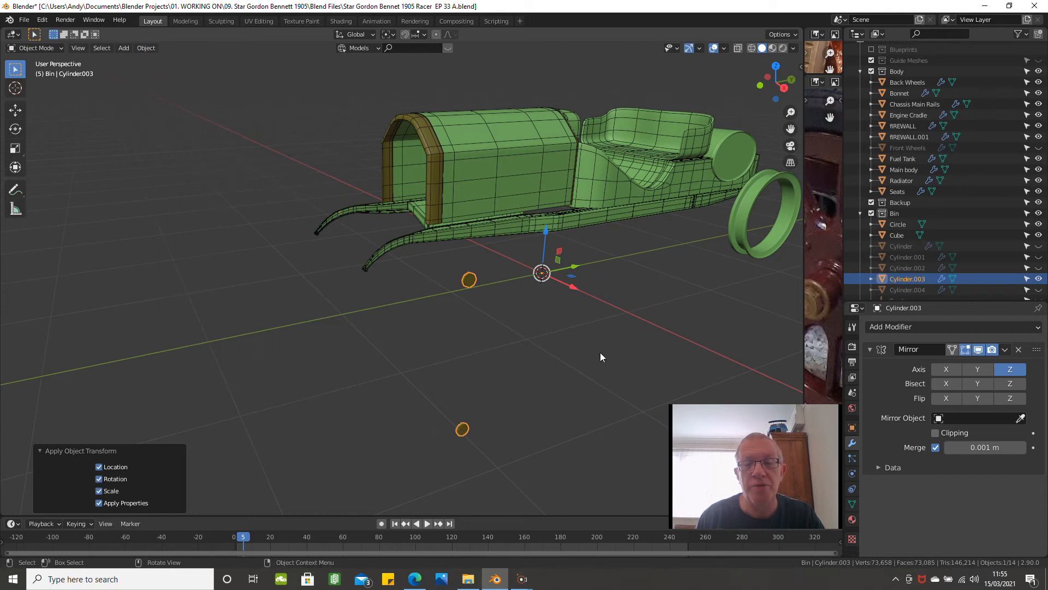
# - Set the hex nut's Mirror modifier to the X axis only, and hide the nut
pyautogui.click(944, 370)
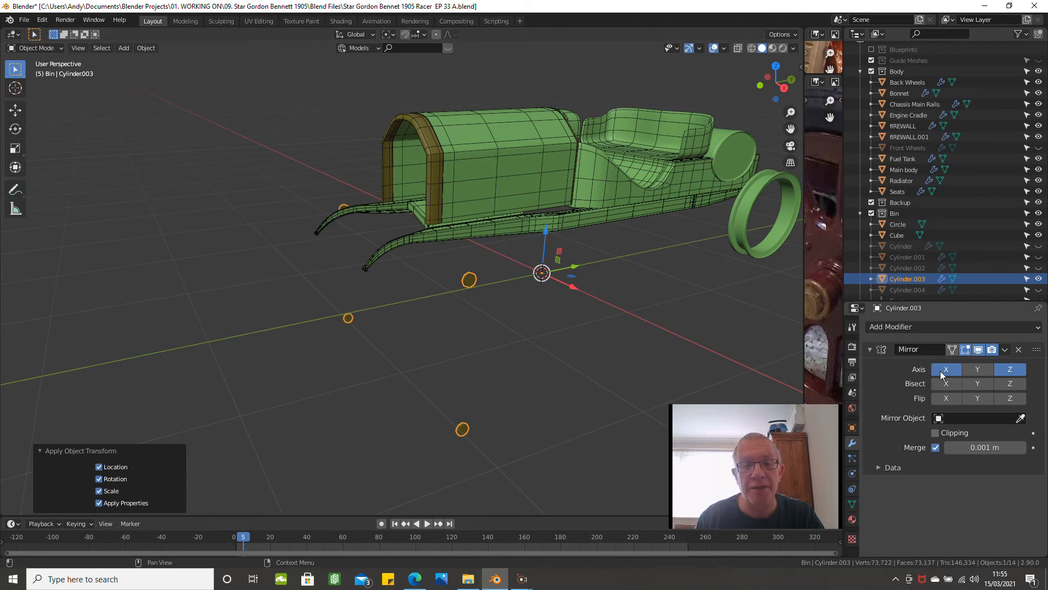
pyautogui.click(1011, 369)
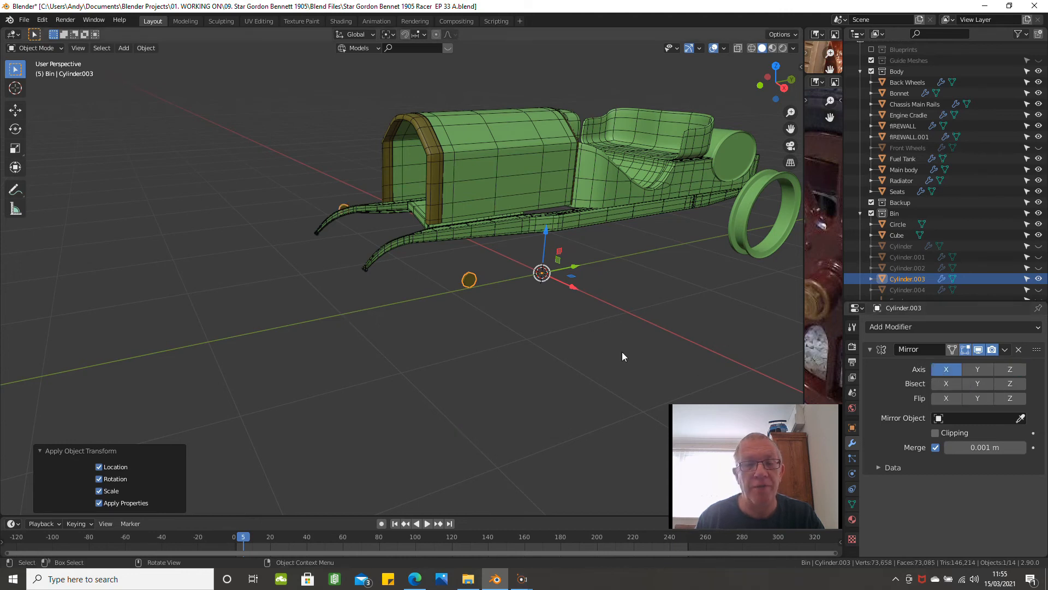
pyautogui.moveTo(531, 335)
pyautogui.mouseDown(button='middle')
pyautogui.moveTo(513, 338)
pyautogui.moveTo(539, 333)
pyautogui.mouseUp(button='middle')
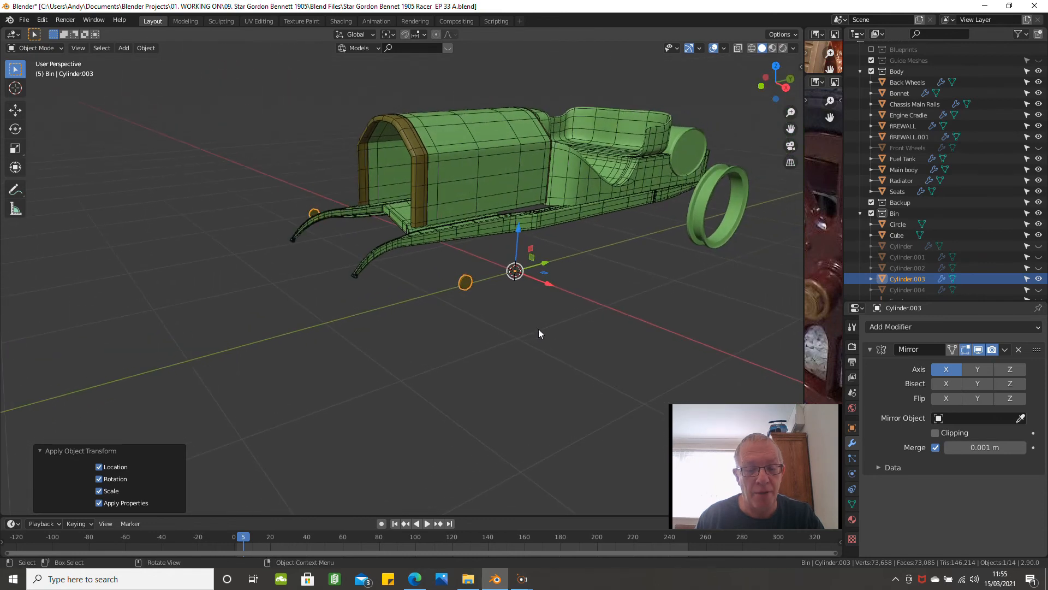
pyautogui.press('Delete')
# - Add a Mirror modifier on the X axis to the small Circle object at the wheel's hub
pyautogui.click(464, 290)
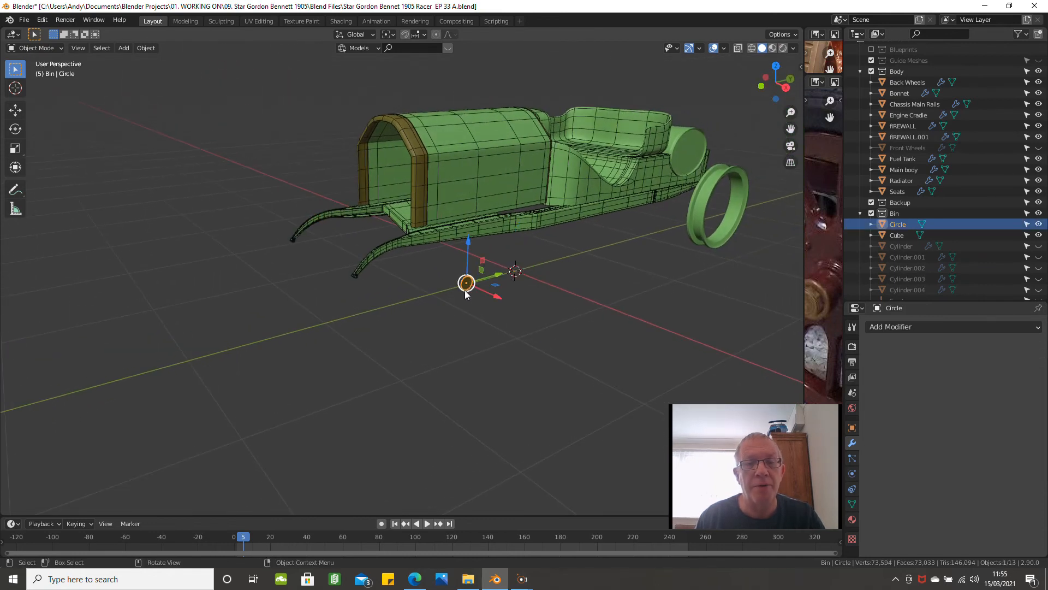
pyautogui.scroll(1, 491, 332)
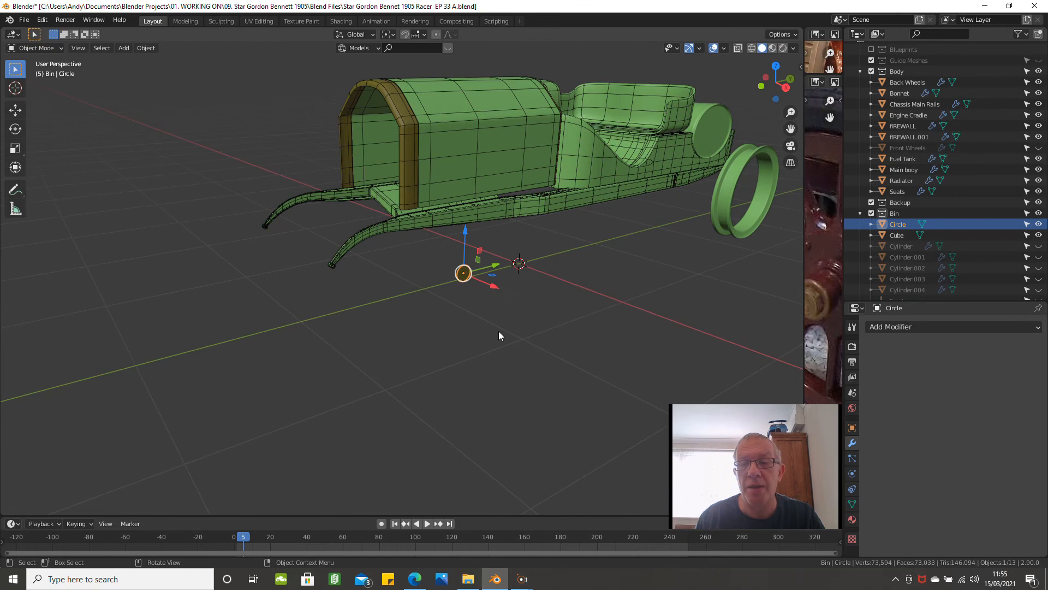
pyautogui.click(902, 326)
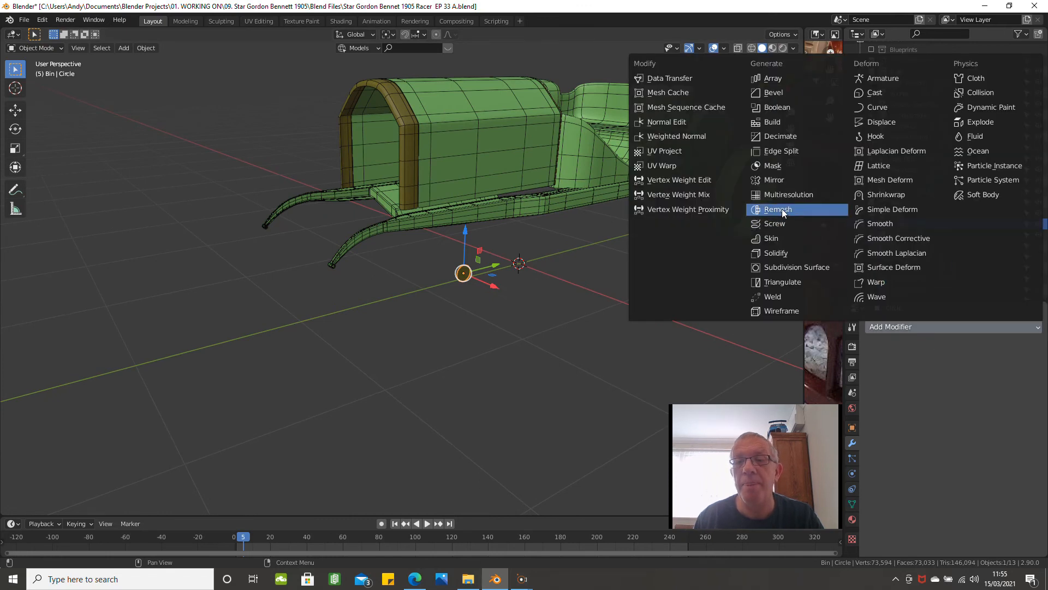
pyautogui.click(781, 181)
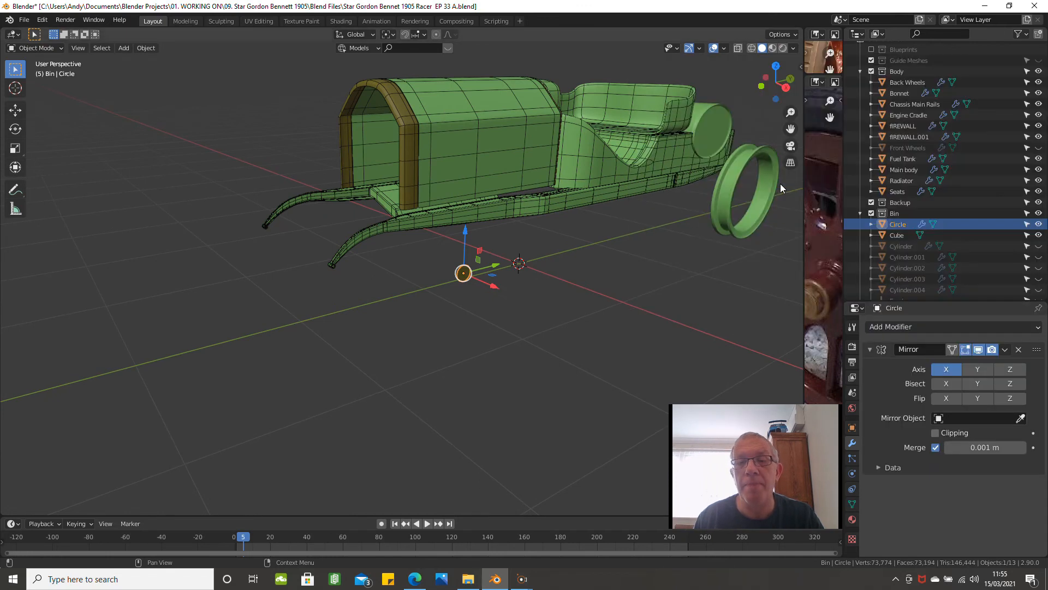
pyautogui.click(871, 349)
pyautogui.click(871, 349)
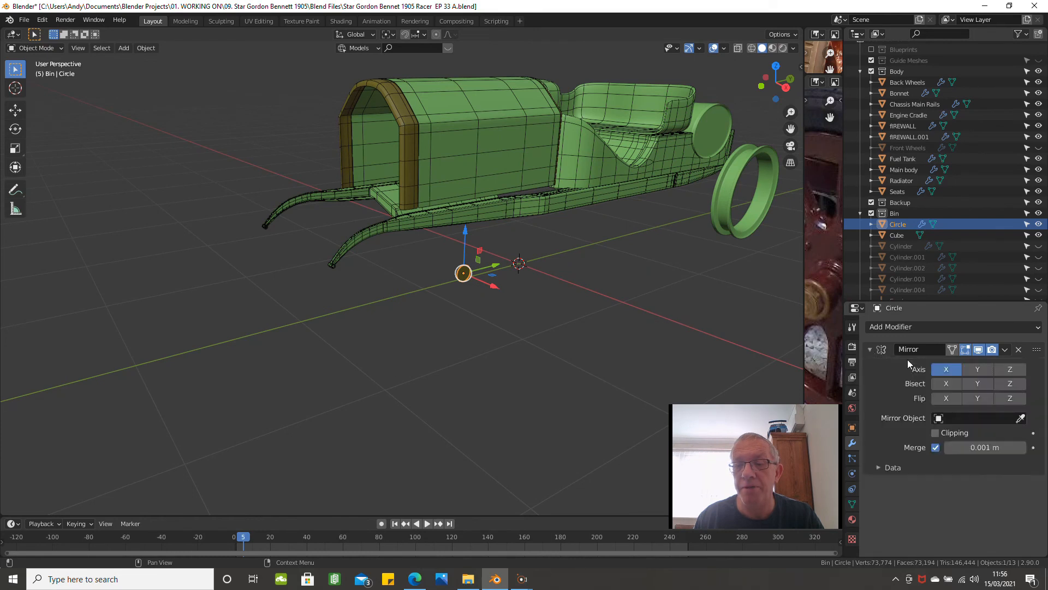
pyautogui.click(870, 348)
pyautogui.scroll(1, 439, 386)
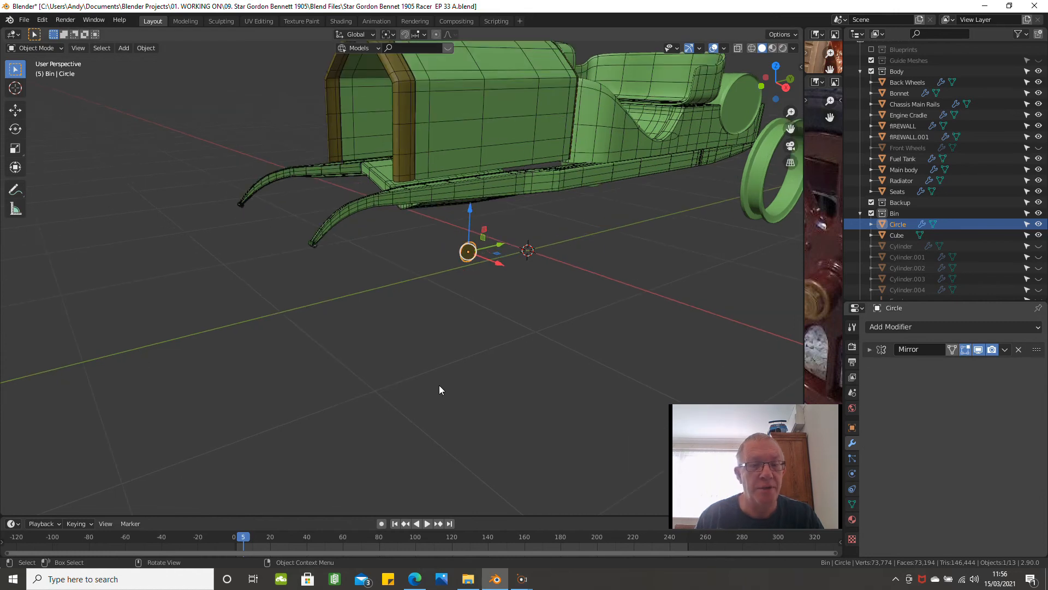
# - Apply the location and then all transforms of the Circle object, and hide it
pyautogui.hotkey('ctrl', 'a')
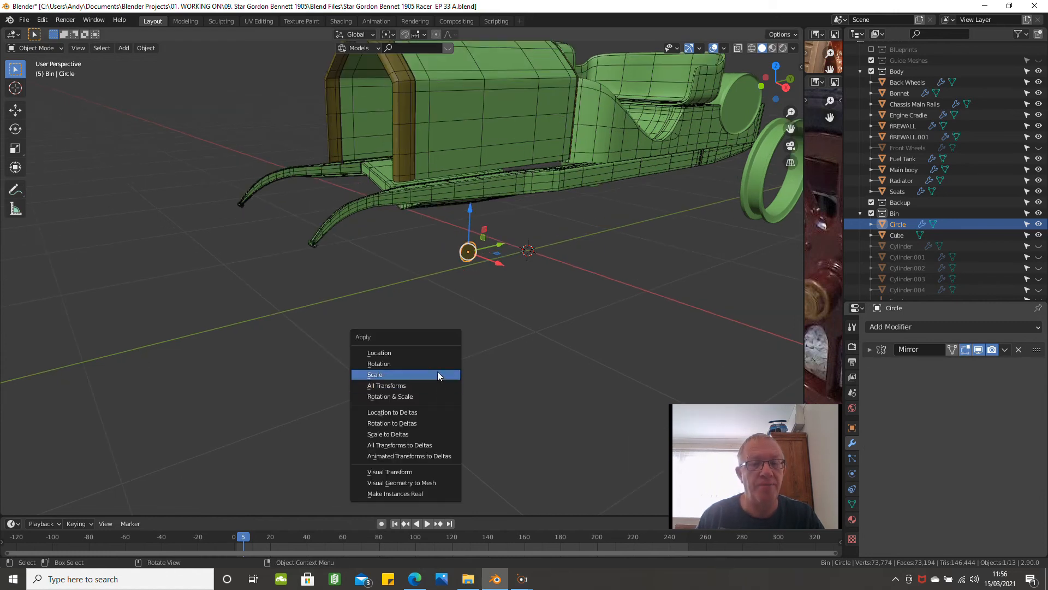
pyautogui.click(429, 356)
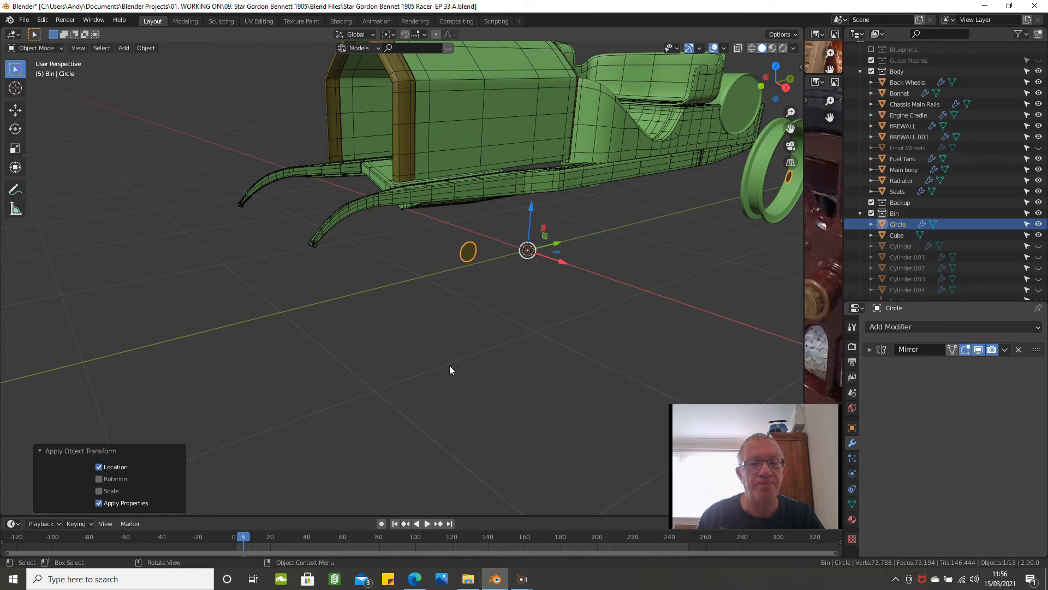
pyautogui.hotkey('ctrl', 'a')
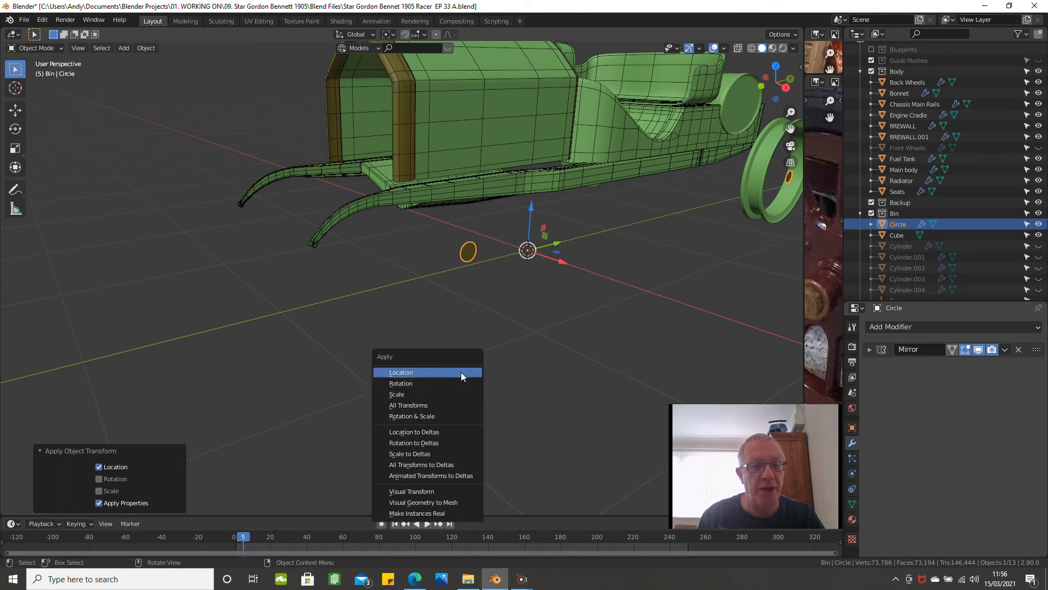
pyautogui.click(450, 402)
pyautogui.moveTo(467, 358); pyautogui.dragTo(468, 393, button='middle')
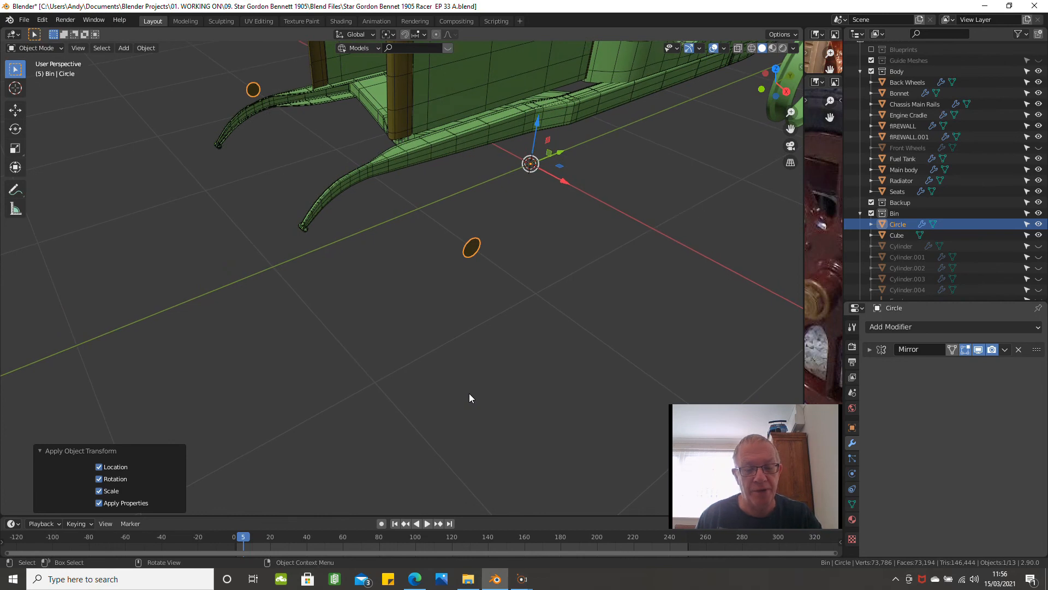
pyautogui.press('h')
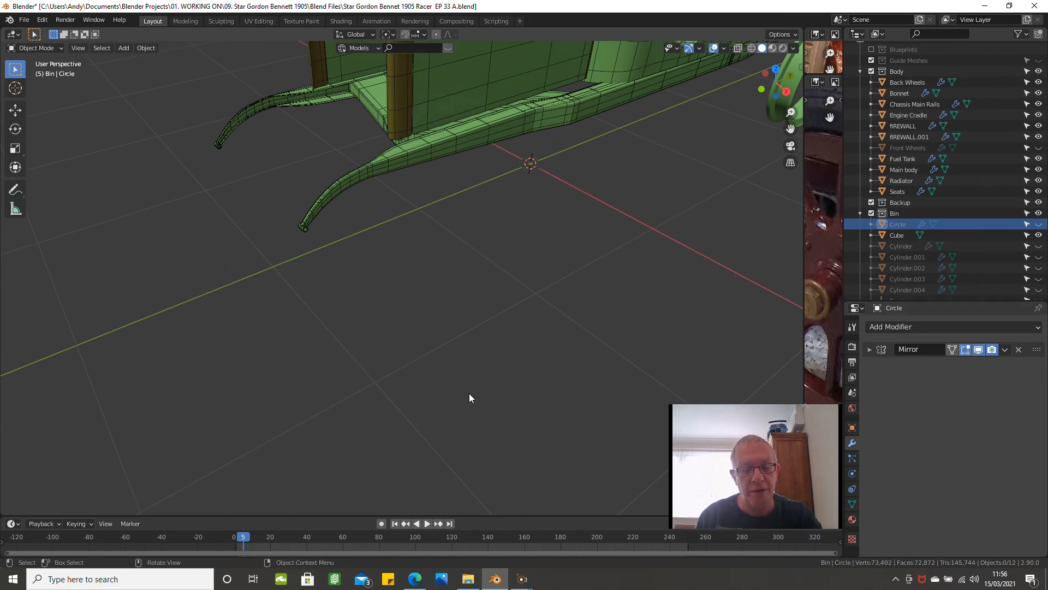
# - Unhide all hidden objects and delete the empty at the front wheel's centre
pyautogui.hotkey('alt', 'h')
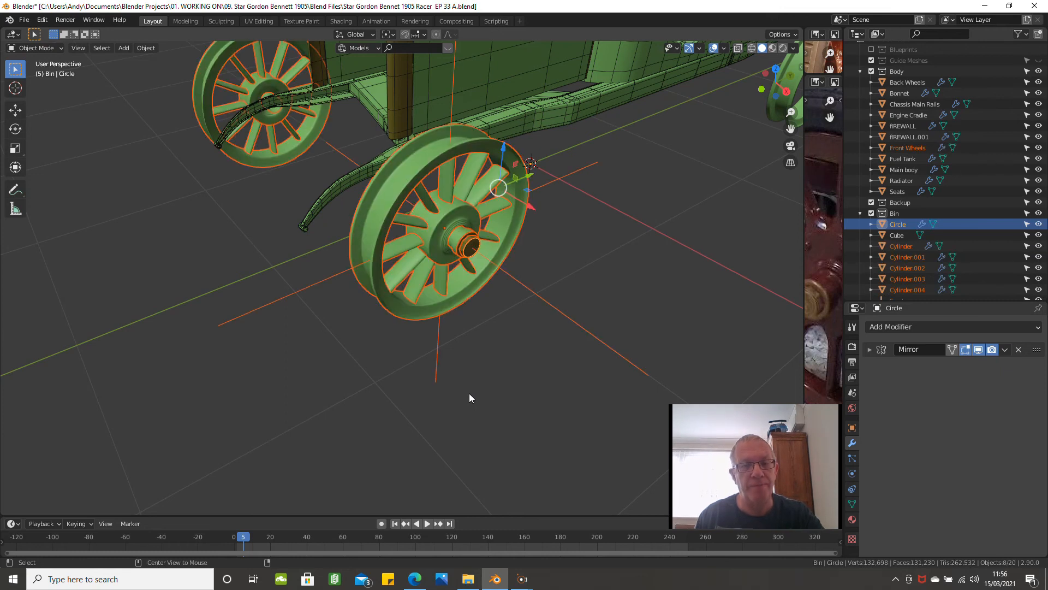
pyautogui.scroll(-3, 470, 390)
pyautogui.moveTo(470, 363)
pyautogui.mouseDown(button='middle')
pyautogui.moveTo(439, 342)
pyautogui.moveTo(490, 358)
pyautogui.mouseUp(button='middle')
pyautogui.click(517, 340)
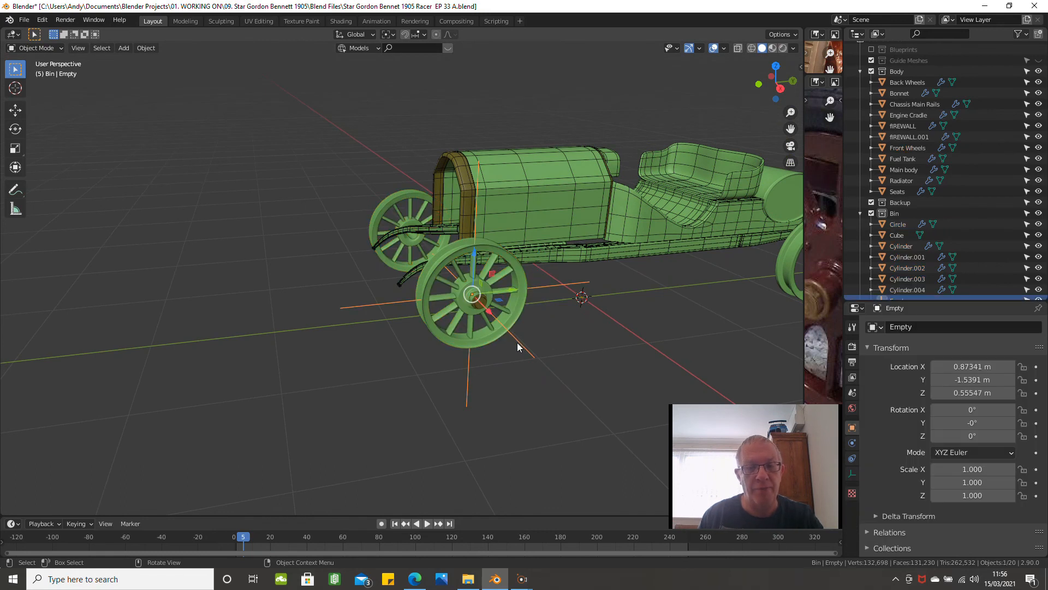
pyautogui.press('x')
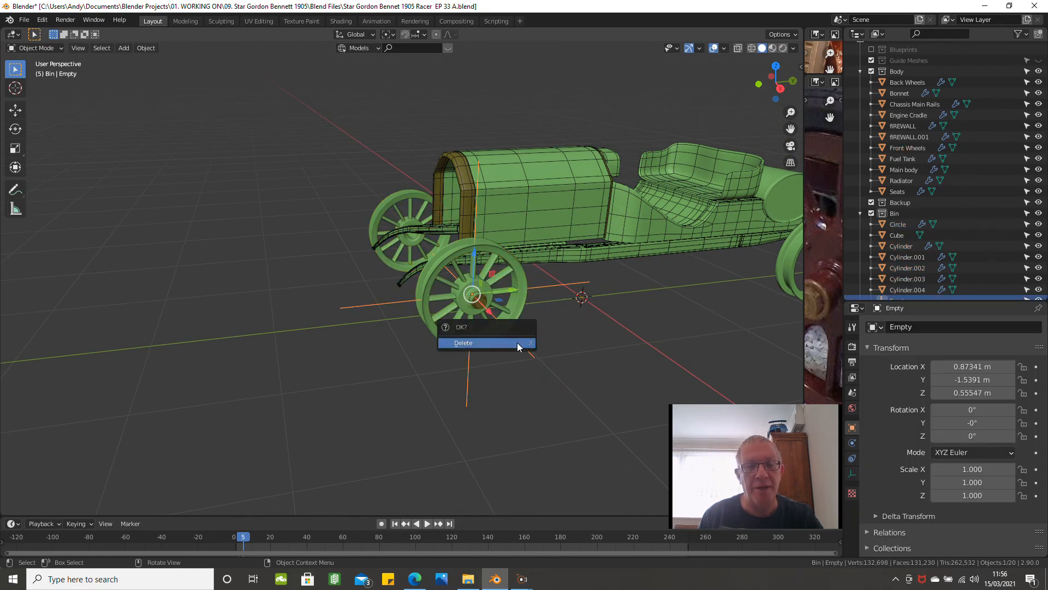
pyautogui.click(516, 342)
# - Examine the assembled front wheel up close in the right orthographic view
pyautogui.moveTo(510, 350); pyautogui.dragTo(368, 341, button='middle')
pyautogui.press('KP_3')
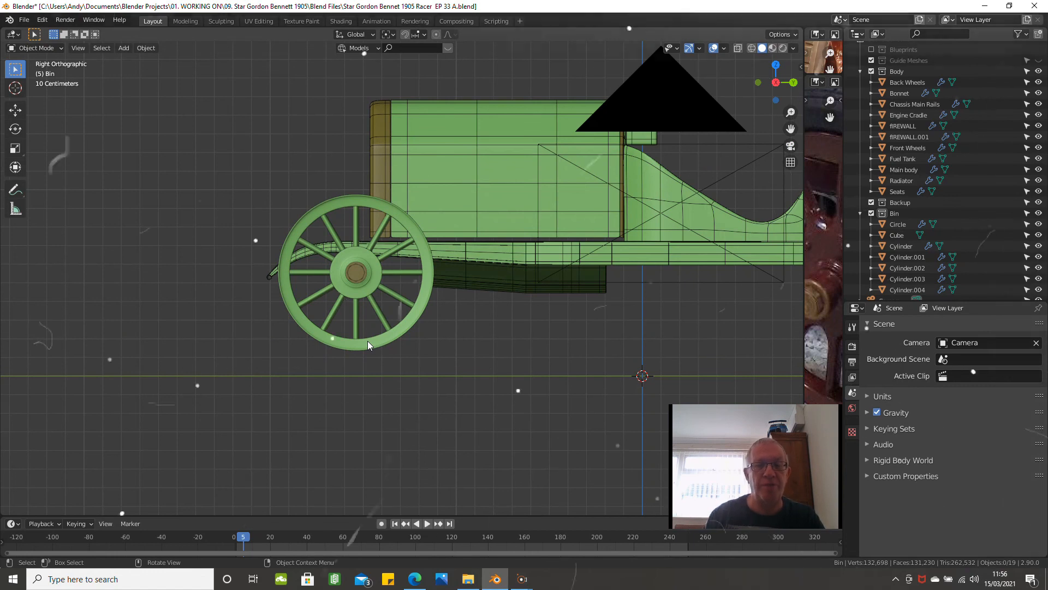
pyautogui.scroll(3, 368, 340)
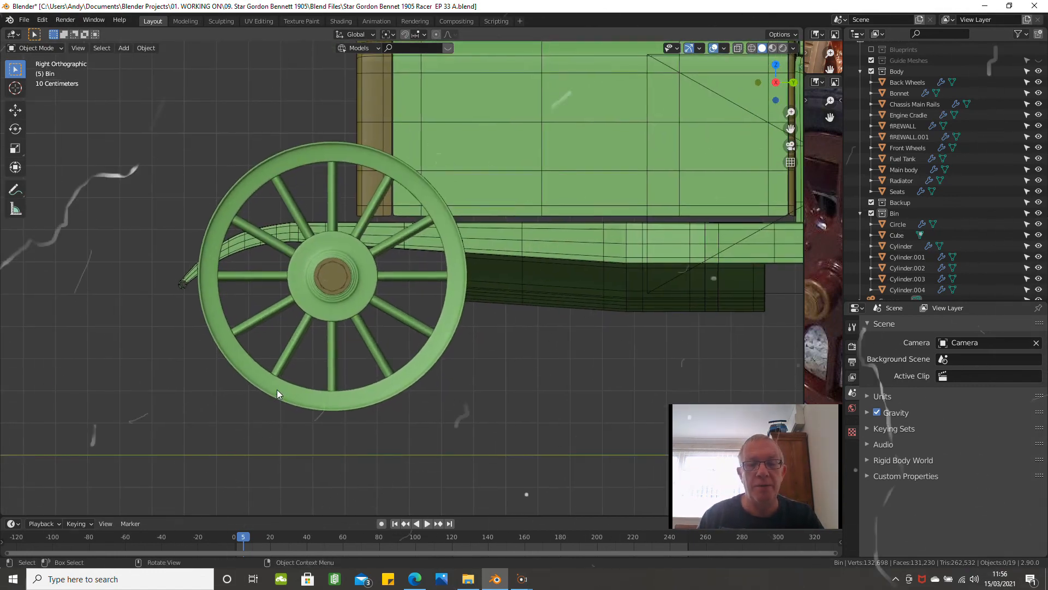